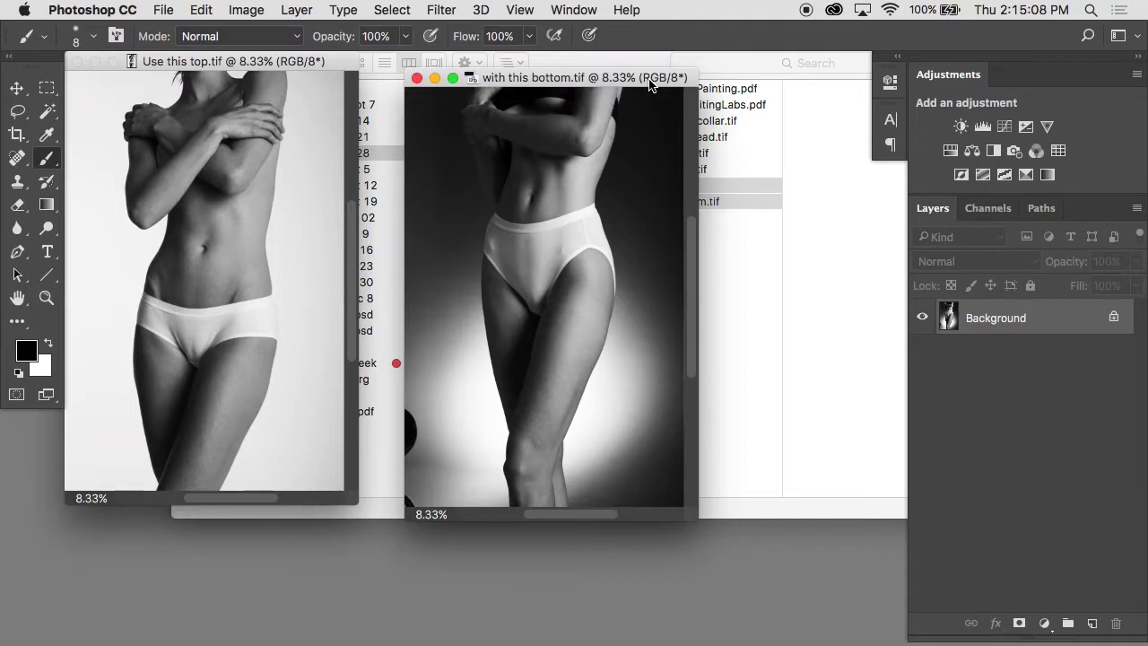
Show the image with this bottom.tif in full screen mode and add a layer mask to its background layer
key("f")
key("f")
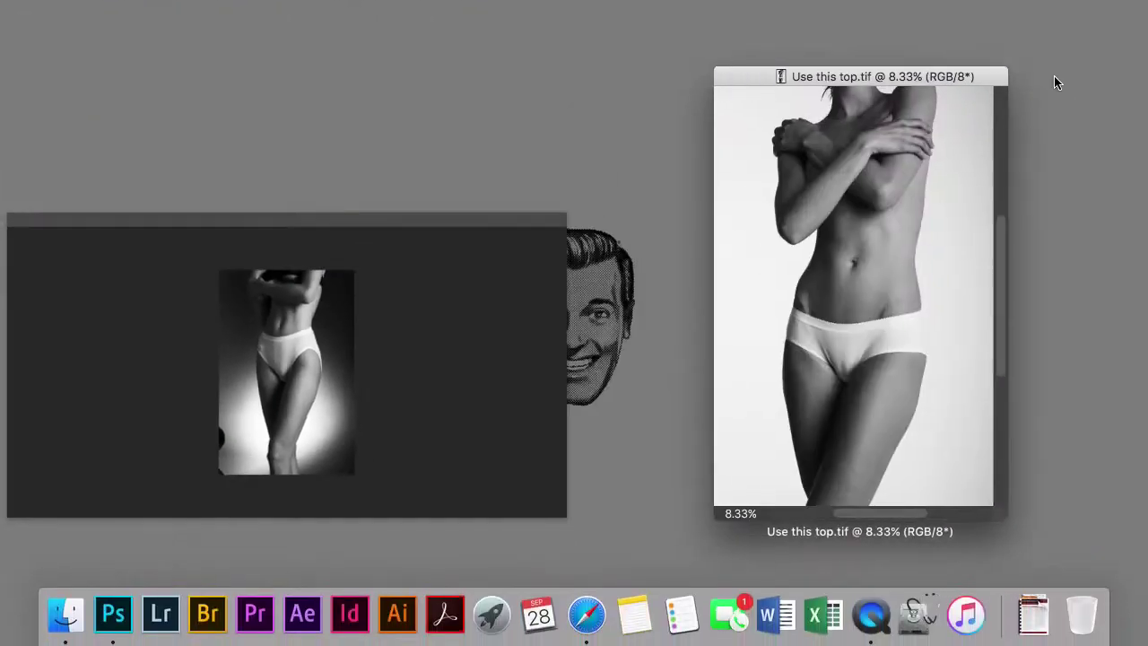
scroll(597, 249, "up", 6)
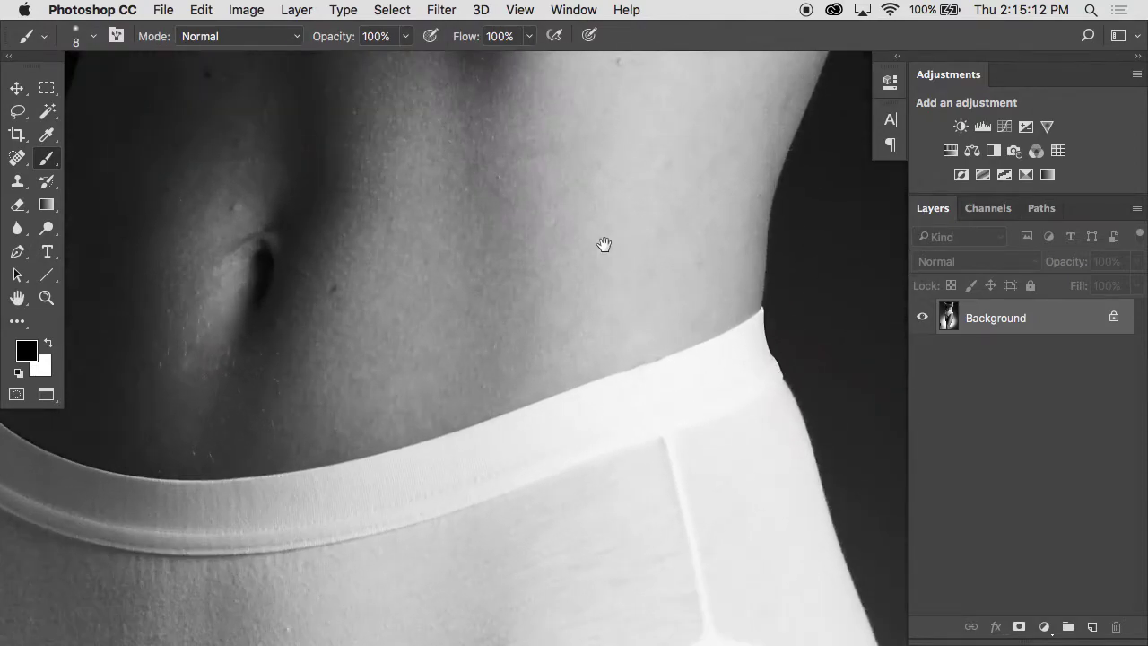
left_click_drag(604, 244, 906, 445)
mouse_move(384, 116)
left_mouse_down()
mouse_move(503, 155)
mouse_move(385, 346)
mouse_move(648, 372)
left_mouse_up()
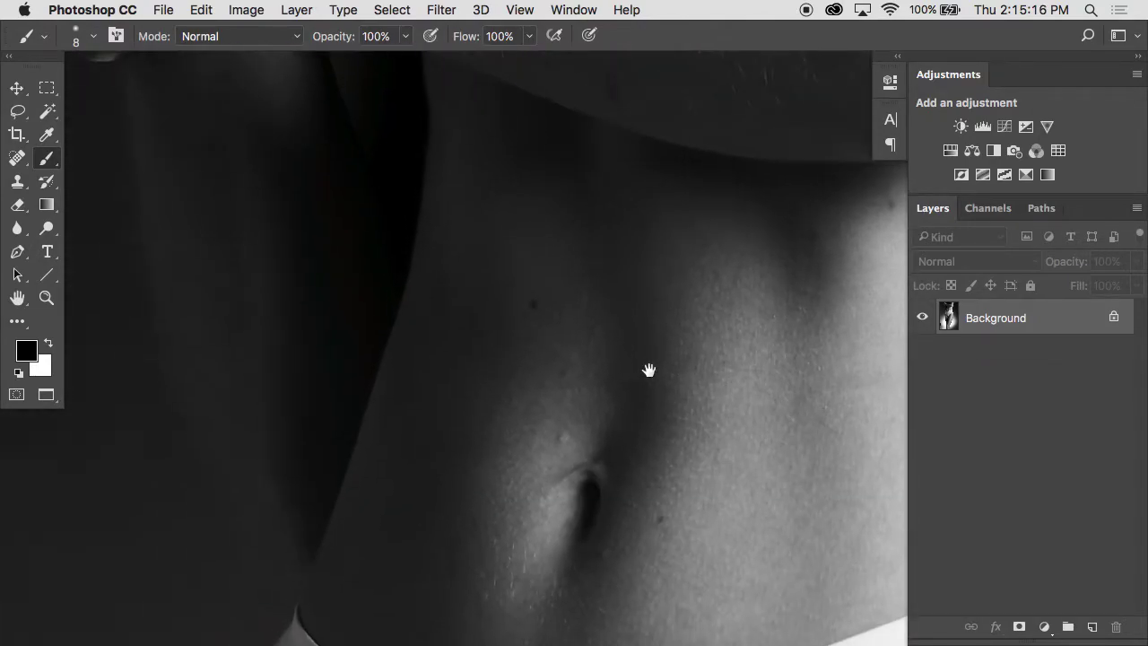
left_click(1019, 627)
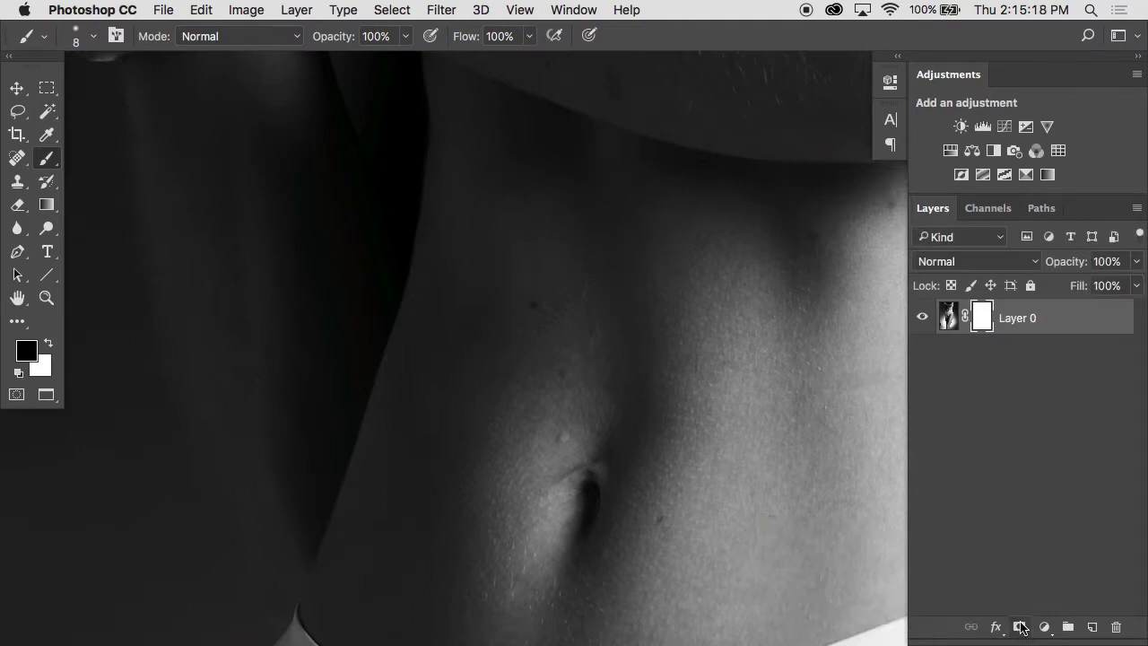
Paint a closed rough outline around the bare midriff on the layer mask with the black brush
mouse_move(374, 167)
left_mouse_down()
mouse_move(337, 272)
mouse_move(370, 249)
mouse_move(305, 384)
left_mouse_up()
key("super+z")
key("super+z")
mouse_move(419, 86)
left_mouse_down()
mouse_move(412, 209)
mouse_move(281, 548)
mouse_move(402, 642)
mouse_move(776, 604)
mouse_move(956, 414)
mouse_move(853, 211)
mouse_move(742, 143)
mouse_move(555, 119)
mouse_move(419, 84)
left_mouse_up()
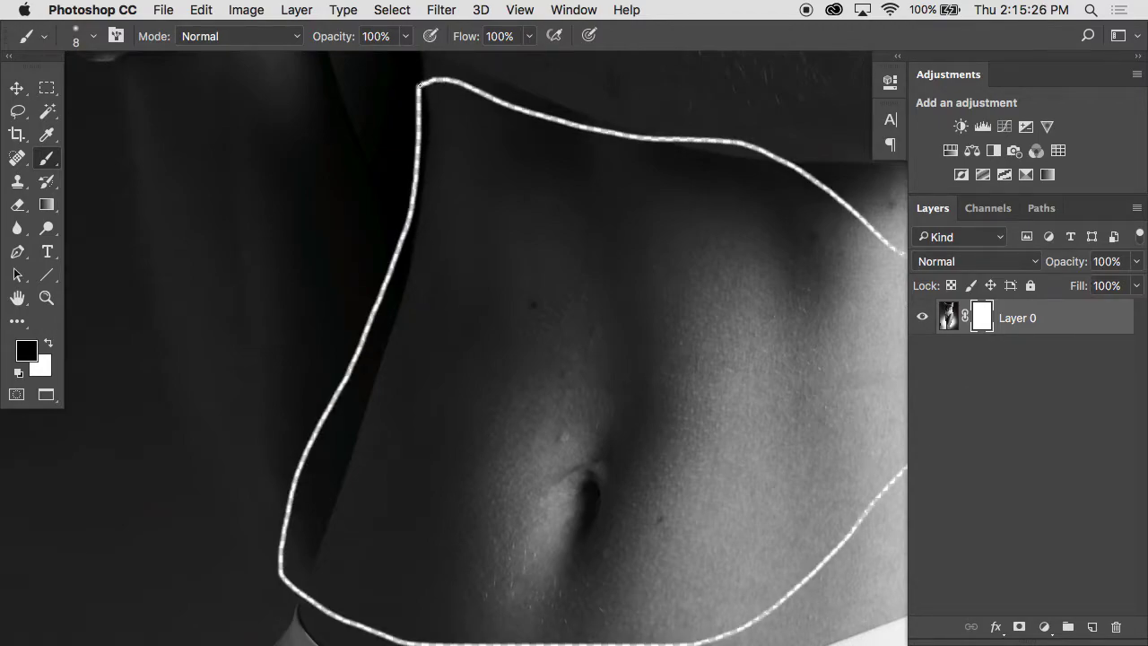
Display the layer mask on its own, magnify the painted outline's soft edge, clear the outline, and return to the image
left_click(982, 318, "alt")
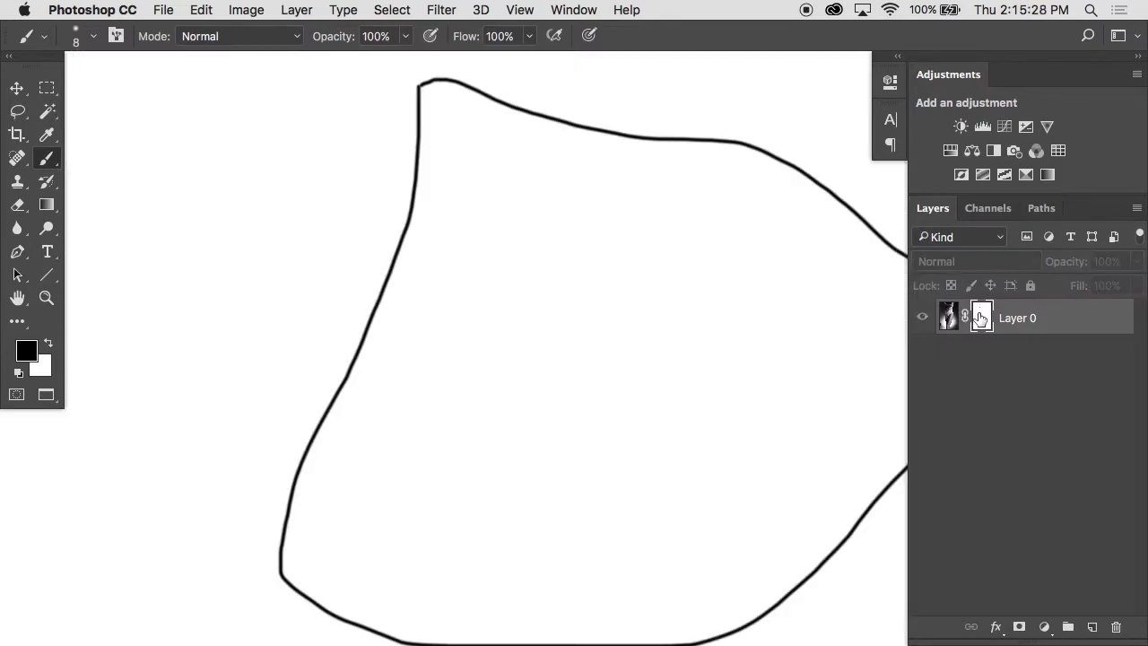
key("w")
left_click(398, 167)
left_click_drag(398, 167, 511, 194)
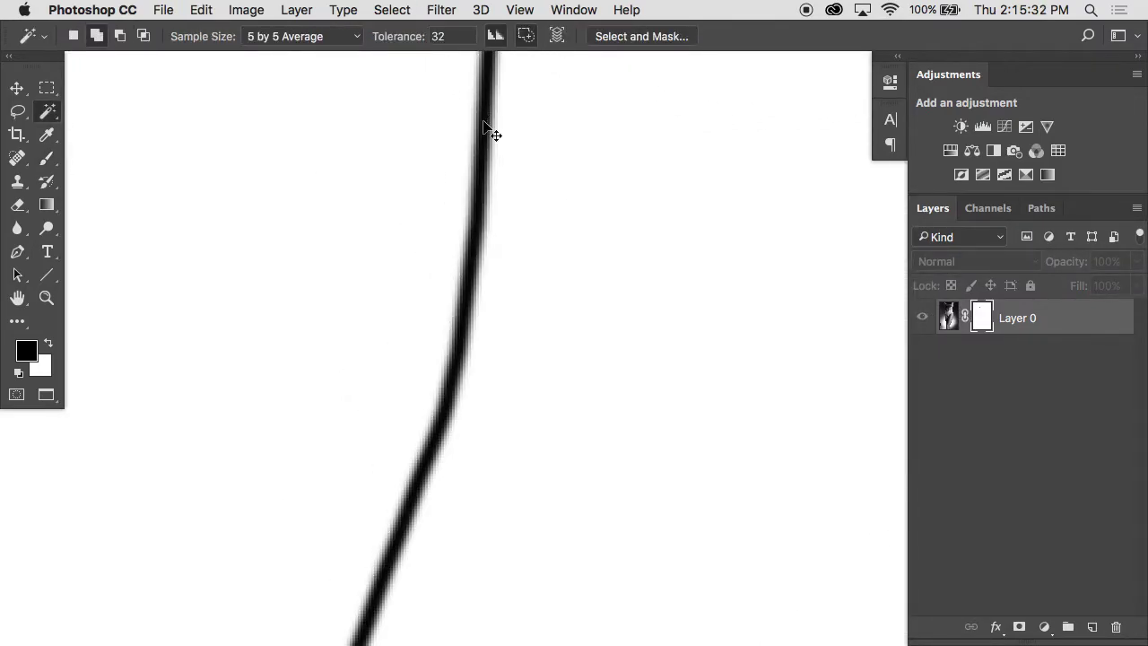
key("Delete")
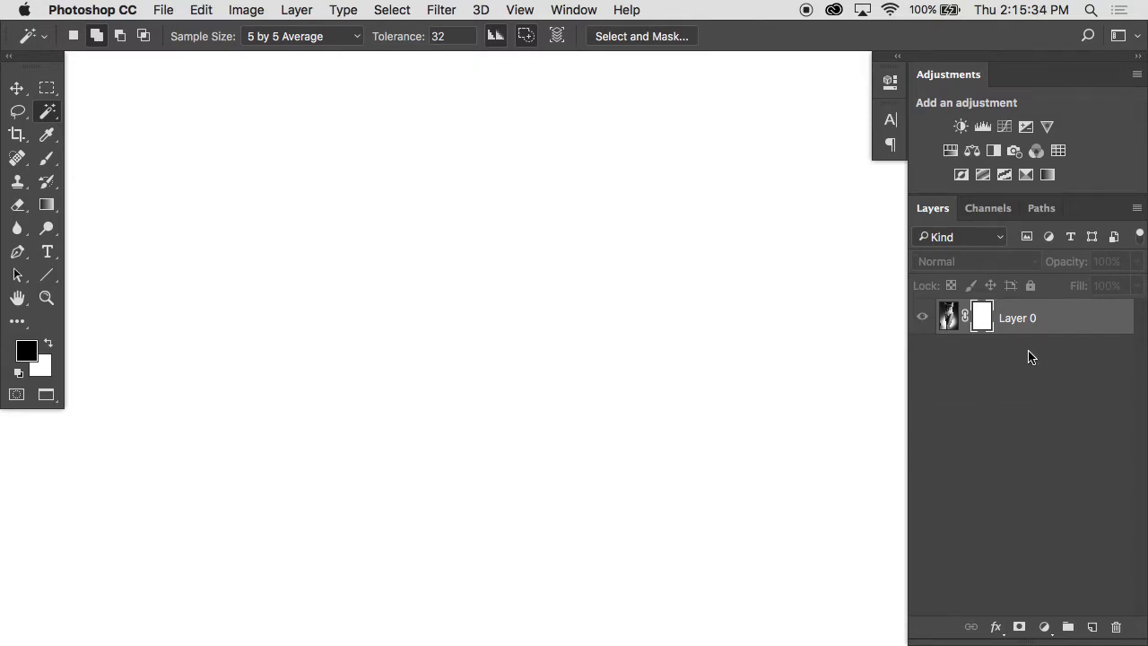
left_click(982, 317, "alt")
Mask out a short strip just outside the upper tip of the waistband in the shadowed hip area, using a 6 px black brush
left_click(646, 300, "alt")
scroll(646, 304, "down", 3)
scroll(646, 303, "right", 5)
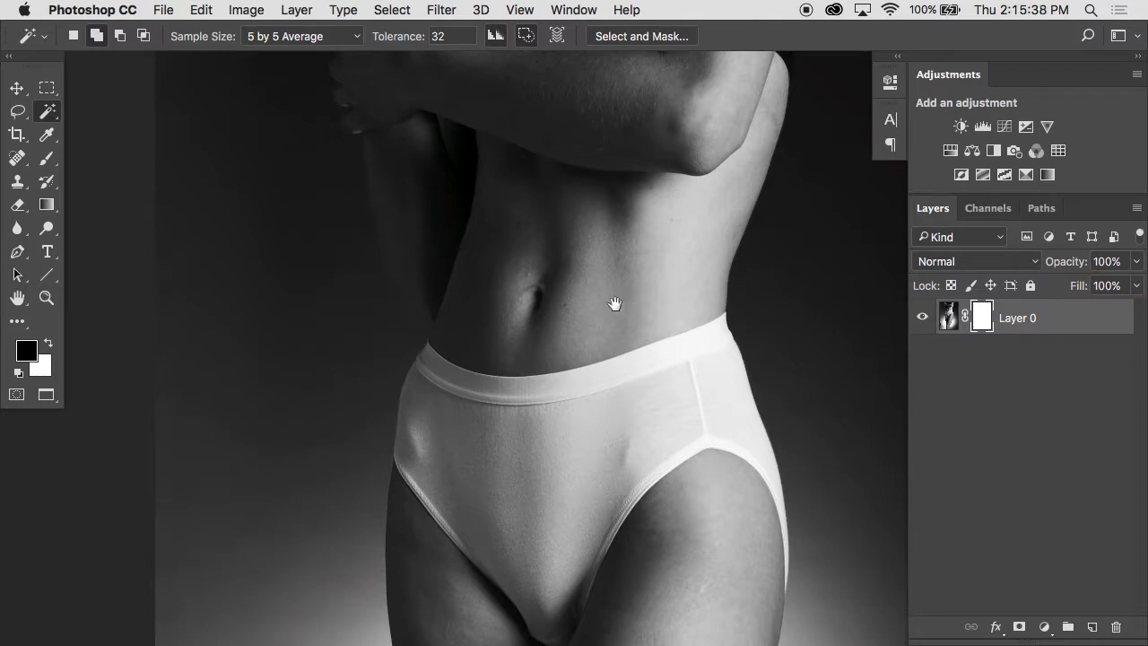
scroll(454, 231, "up", 5)
scroll(454, 231, "down", 5)
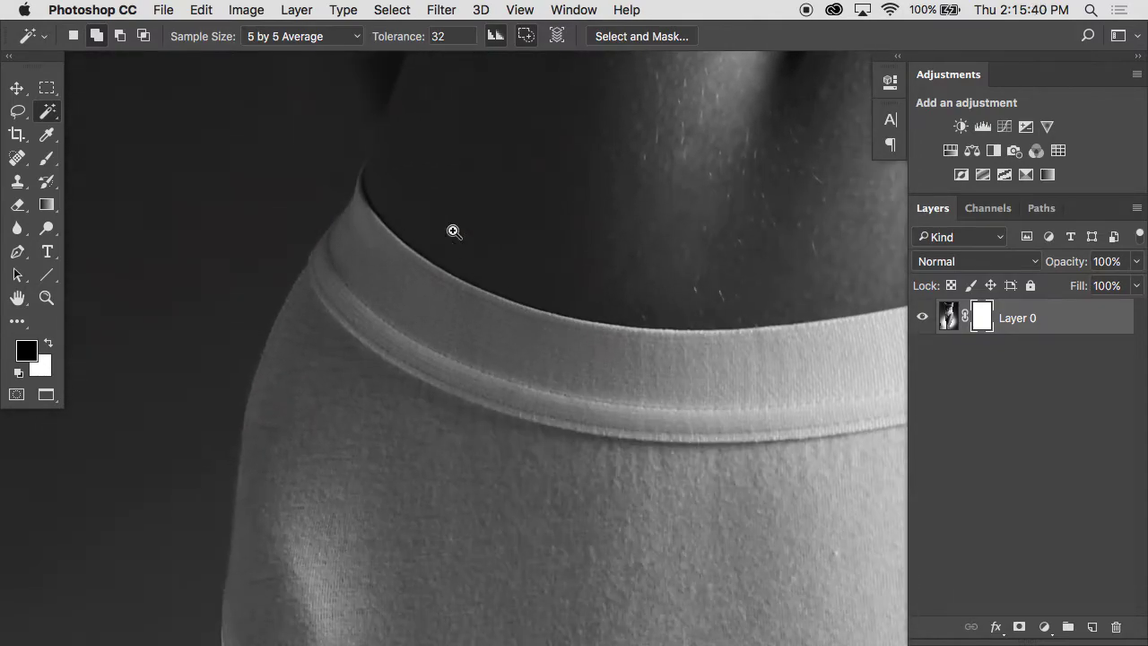
scroll(454, 230, "up", 3)
key("b")
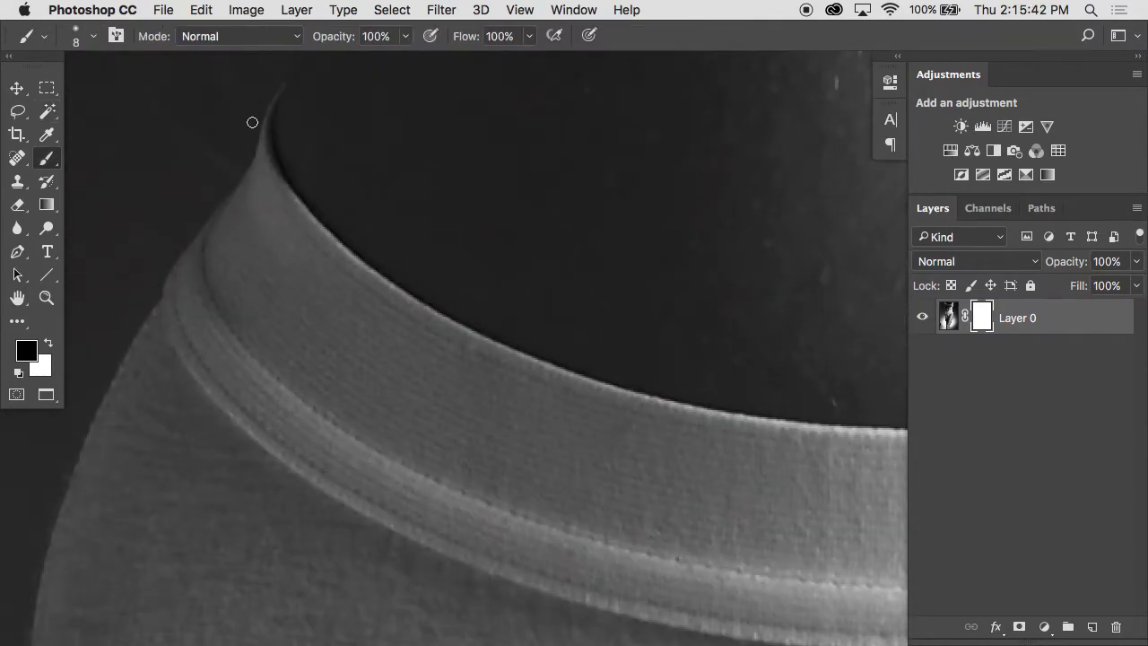
key("bracketleft")
key("bracketleft")
left_click_drag(266, 93, 252, 154)
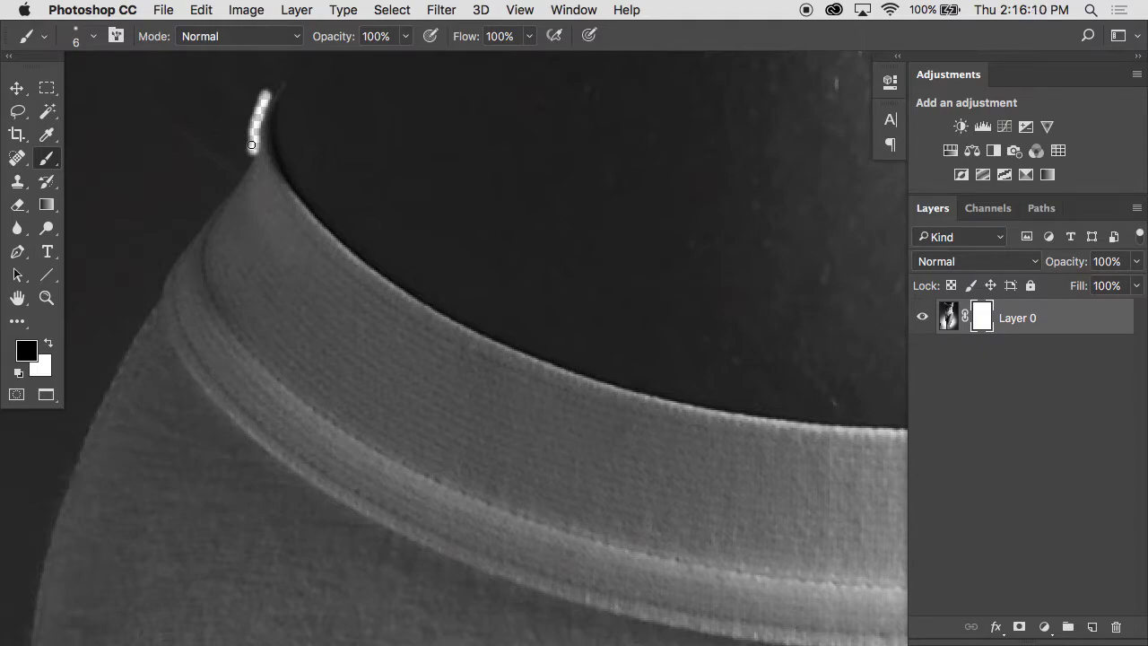
Check the brush's size and hardness settings
right_click(251, 144)
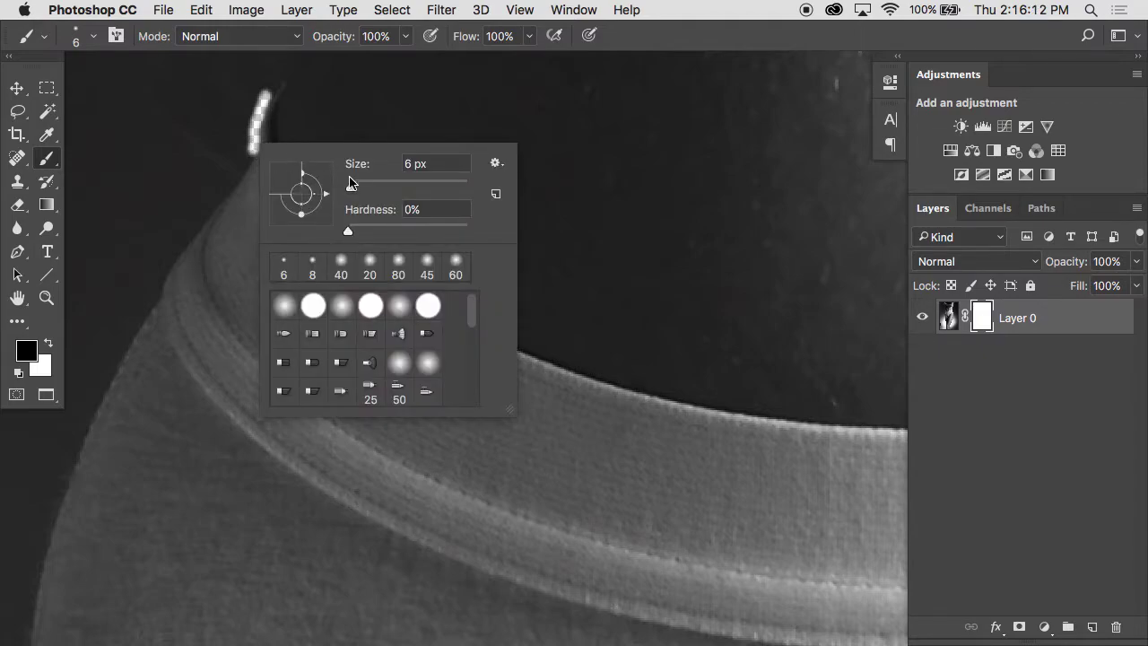
left_click_drag(349, 226, 297, 239)
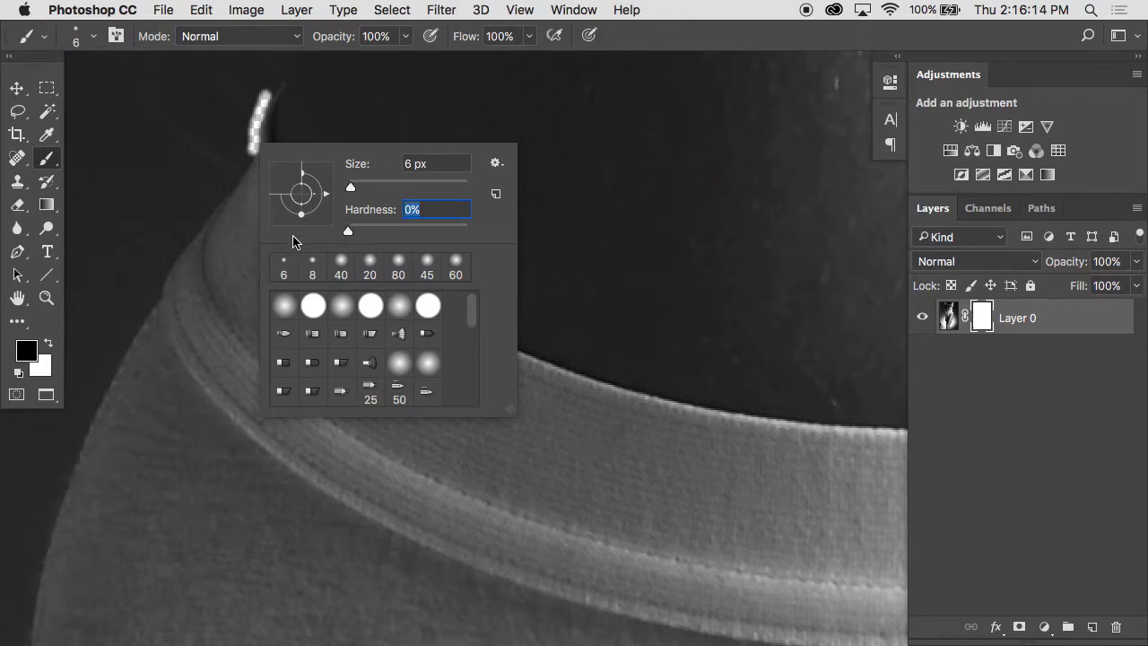
key("Return")
Mask the background along the rear calf's outer edge with connected straight 9 px brush segments, from the image's lower border upward
scroll(294, 237, "down", 10)
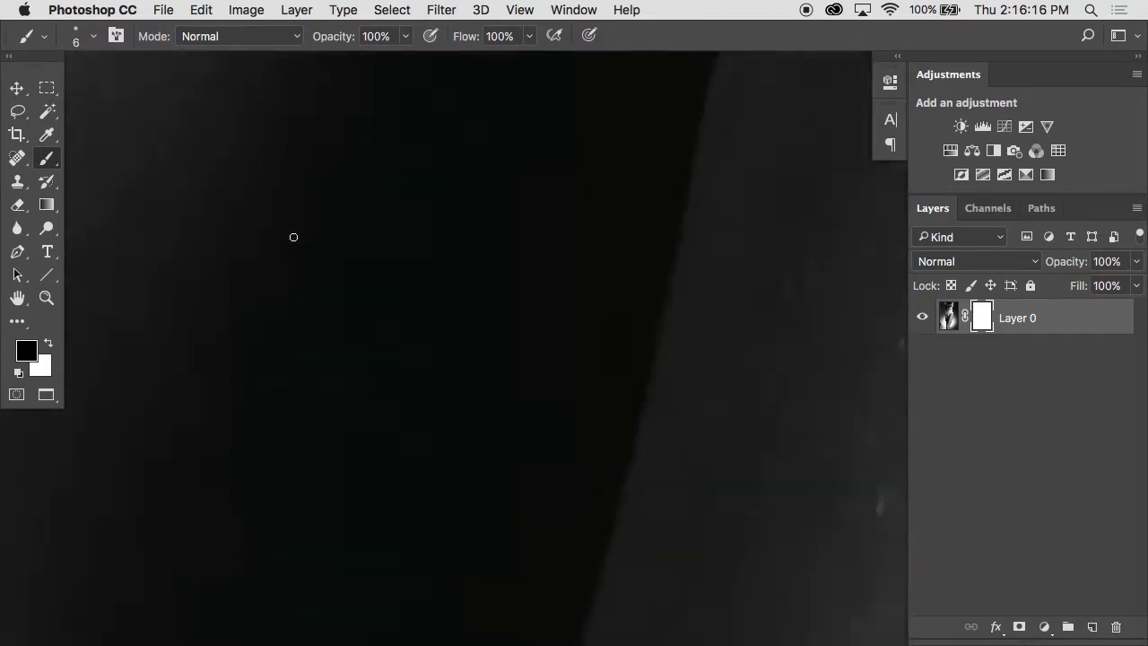
scroll(294, 236, "down", 10)
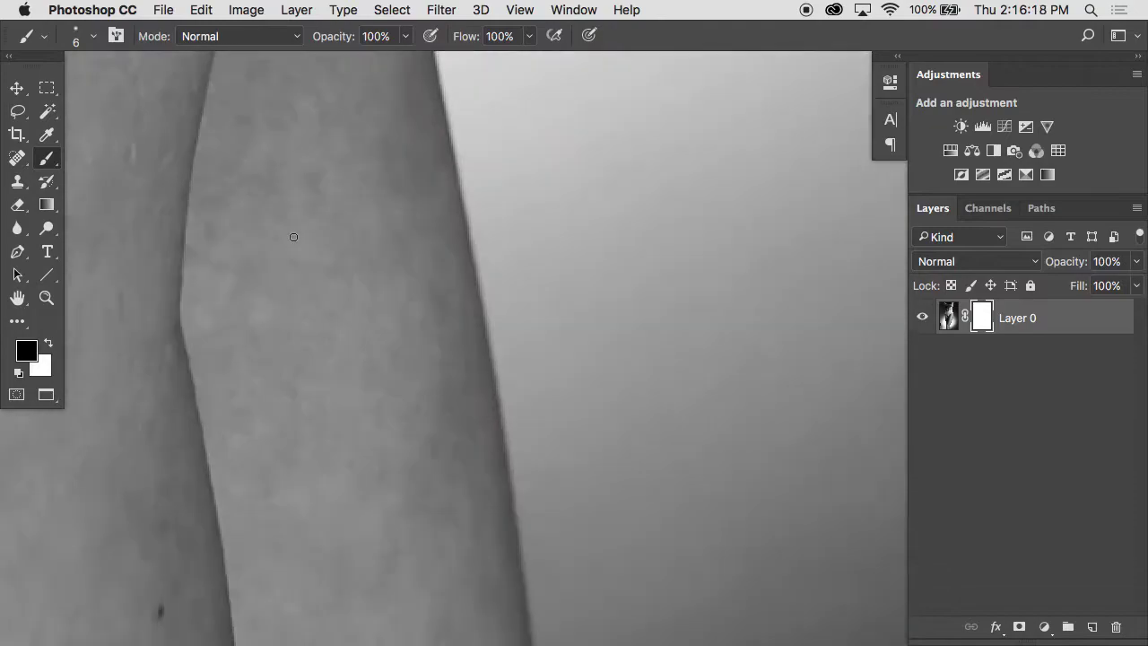
scroll(293, 237, "up", 5)
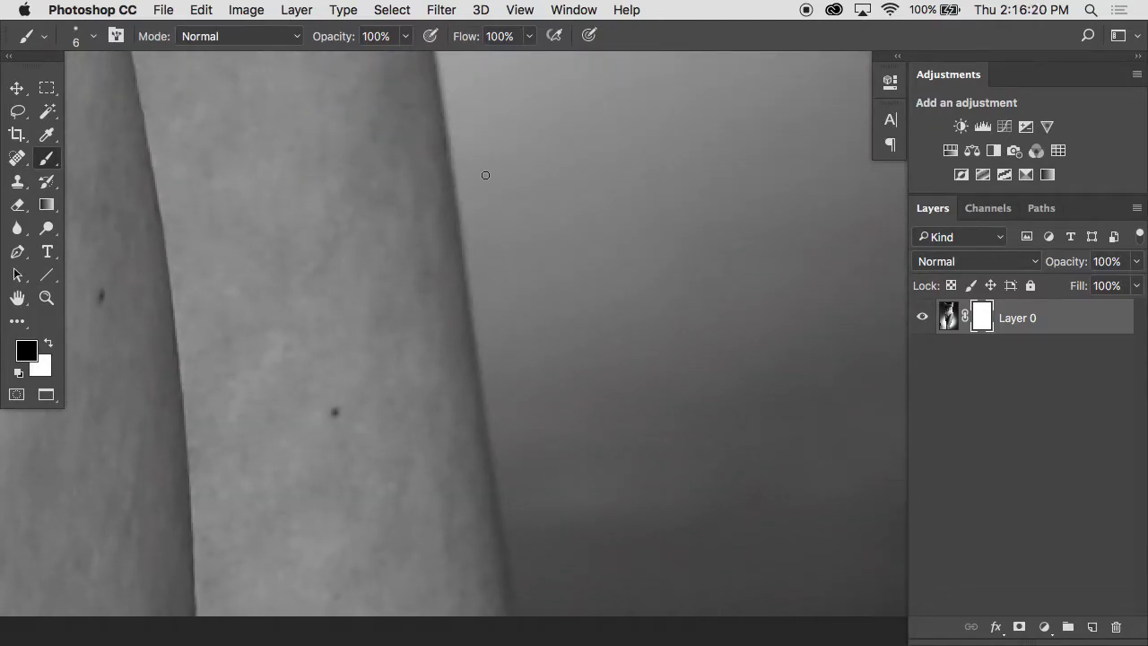
key("bracketright")
key("bracketright")
key("bracketright")
left_click(525, 613)
left_click(485, 410, "shift")
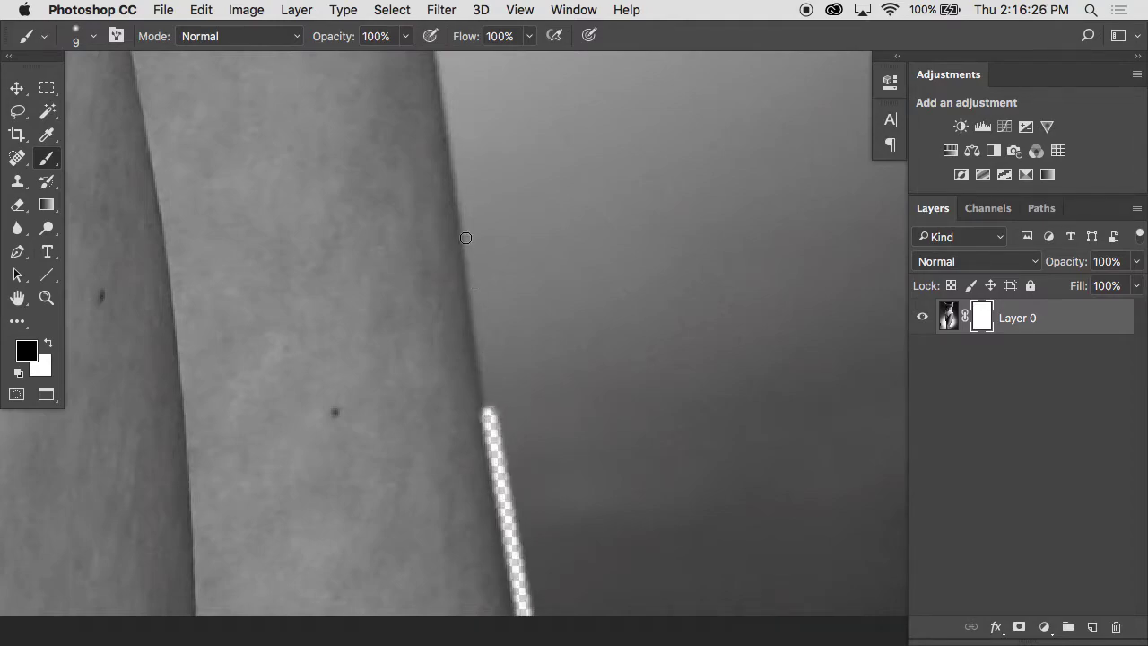
left_click(440, 66, "shift")
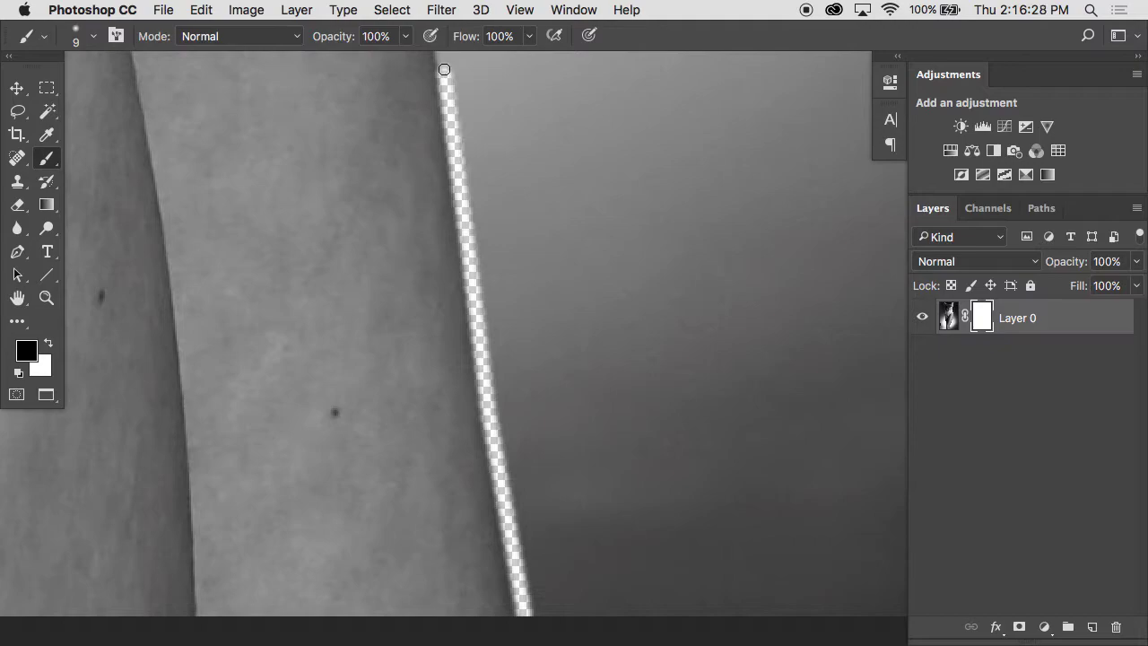
left_click_drag(440, 66, 507, 434)
left_click(486, 335, "shift")
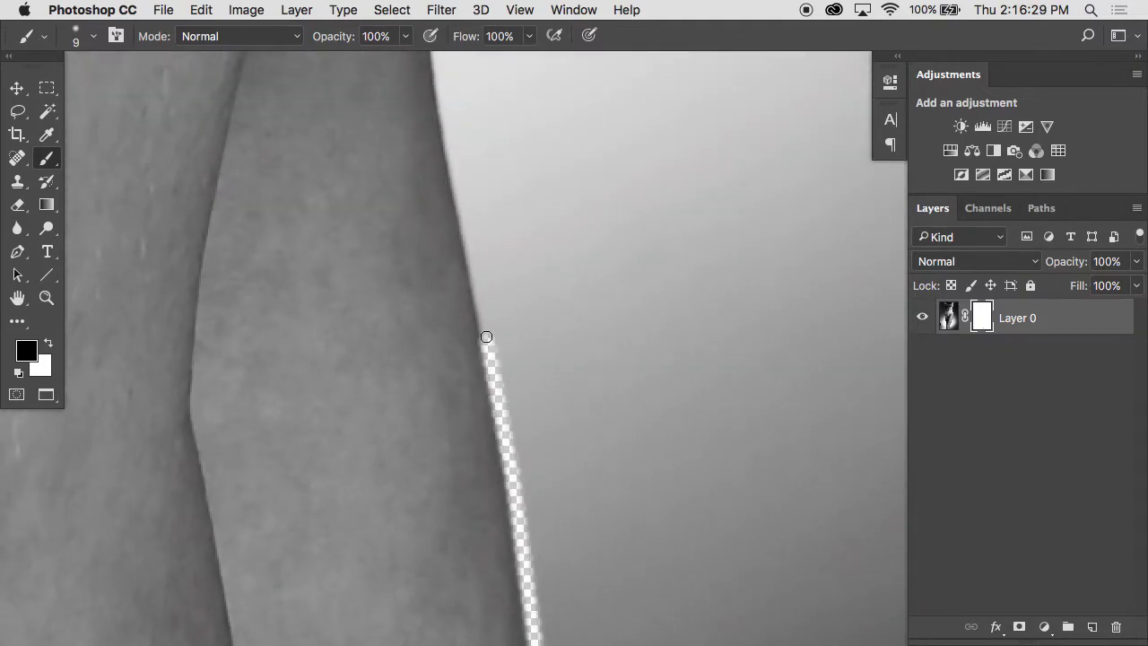
left_click(465, 204, "shift")
key("super+minus")
key("super+minus")
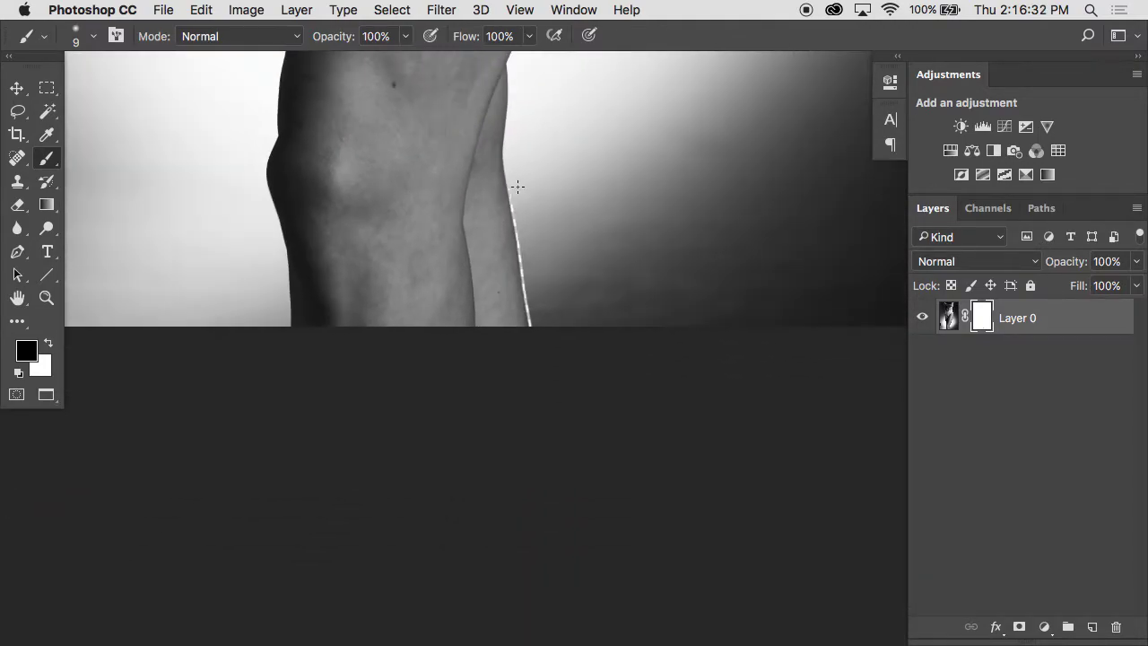
Examine the fuzzy fabric edge of the underwear at high magnification, from the waistband down along the hip
key("super+minus")
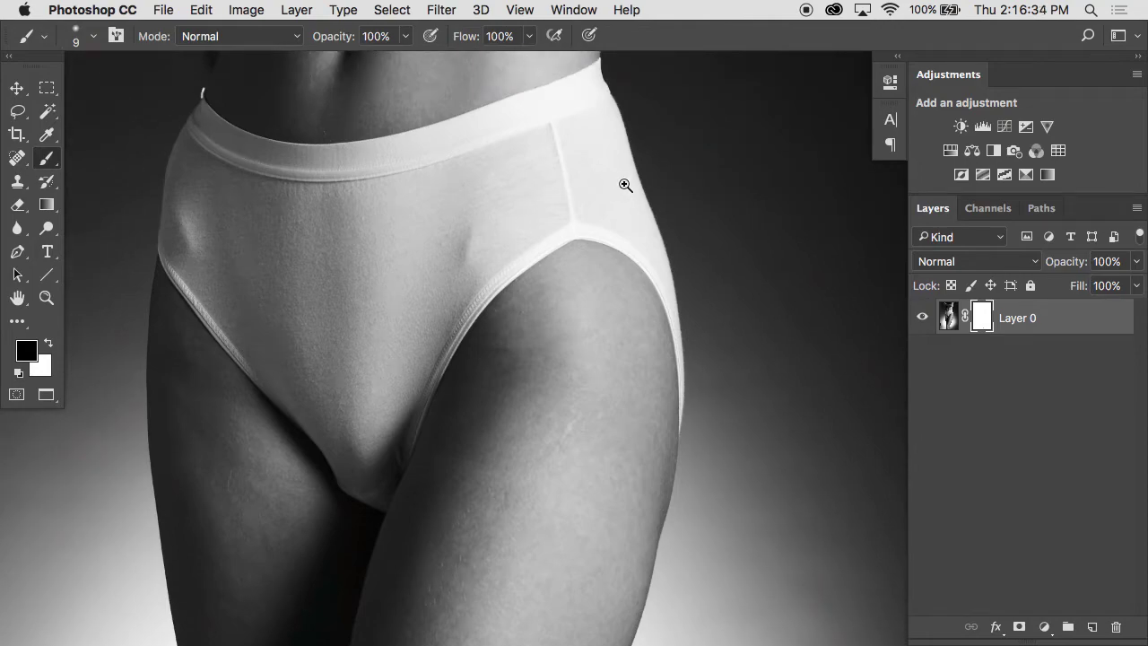
left_click(621, 185)
left_click(625, 185)
left_click(623, 185)
left_click(624, 185)
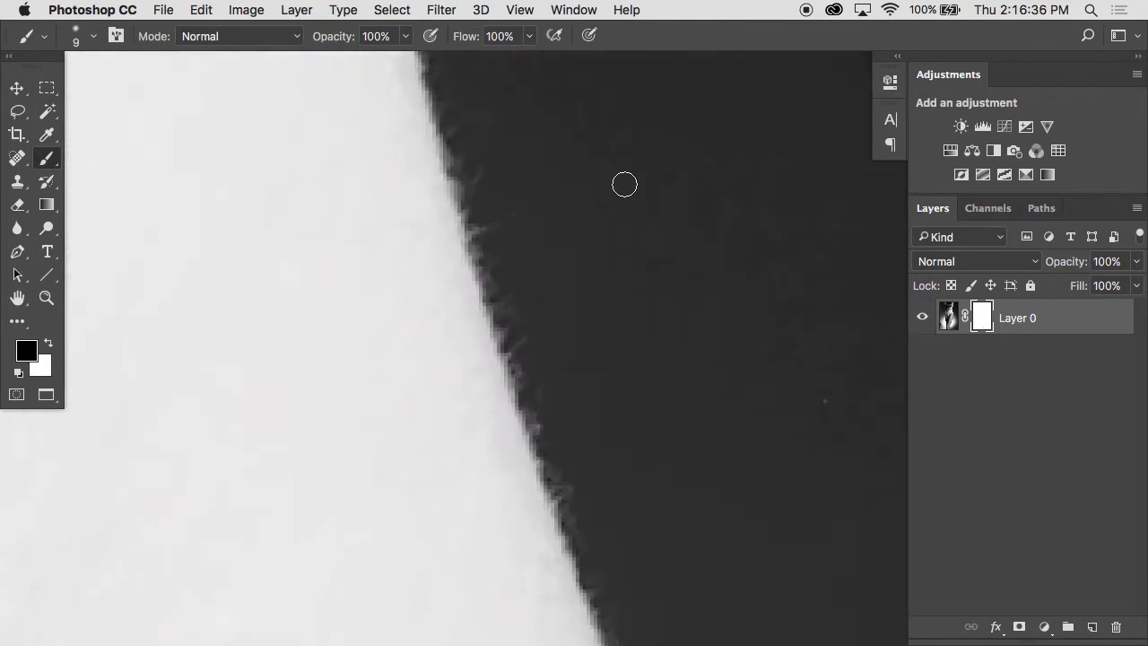
left_click(538, 351, "alt")
scroll(541, 352, "up", 5)
left_click(469, 251)
left_click(469, 251)
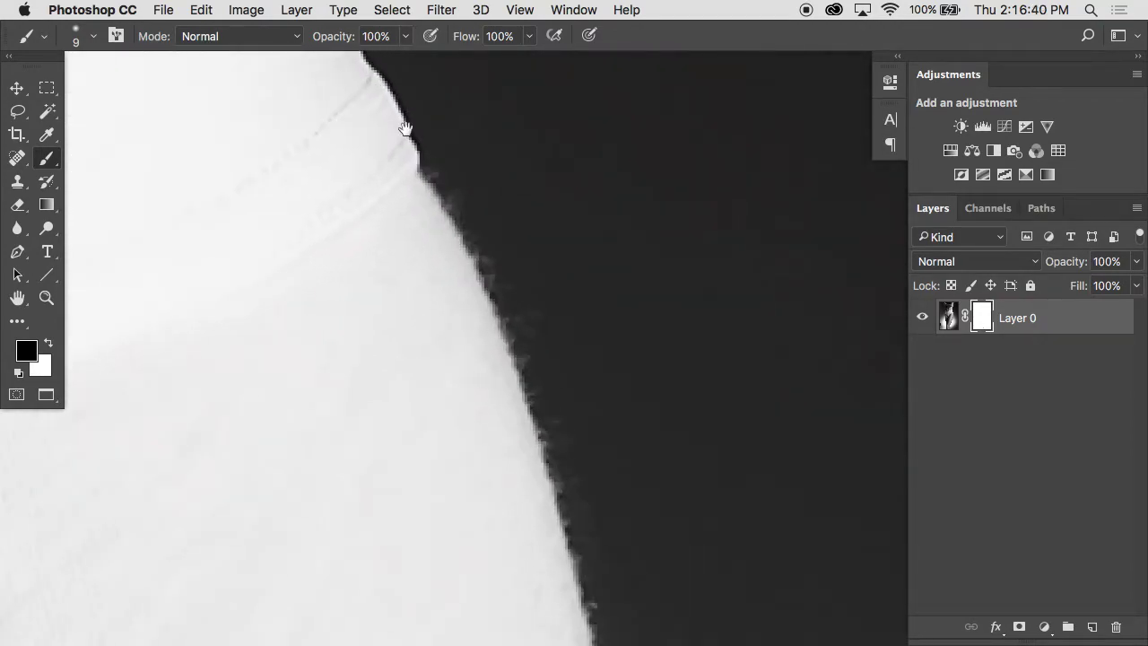
left_click_drag(405, 128, 410, 235)
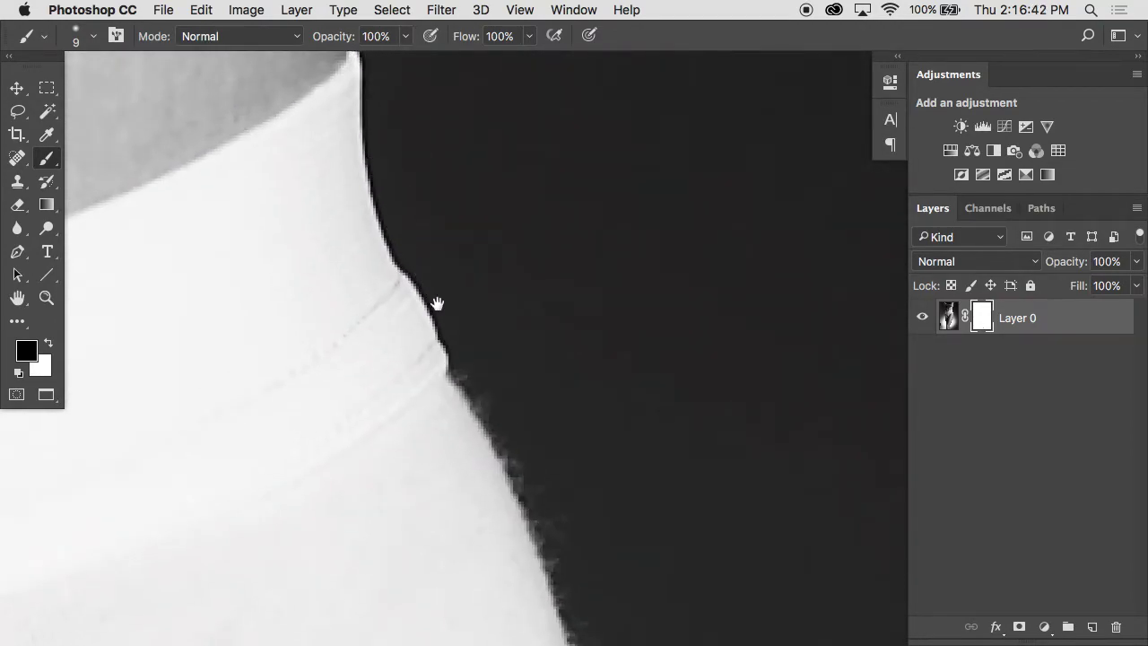
left_click_drag(472, 393, 390, 71)
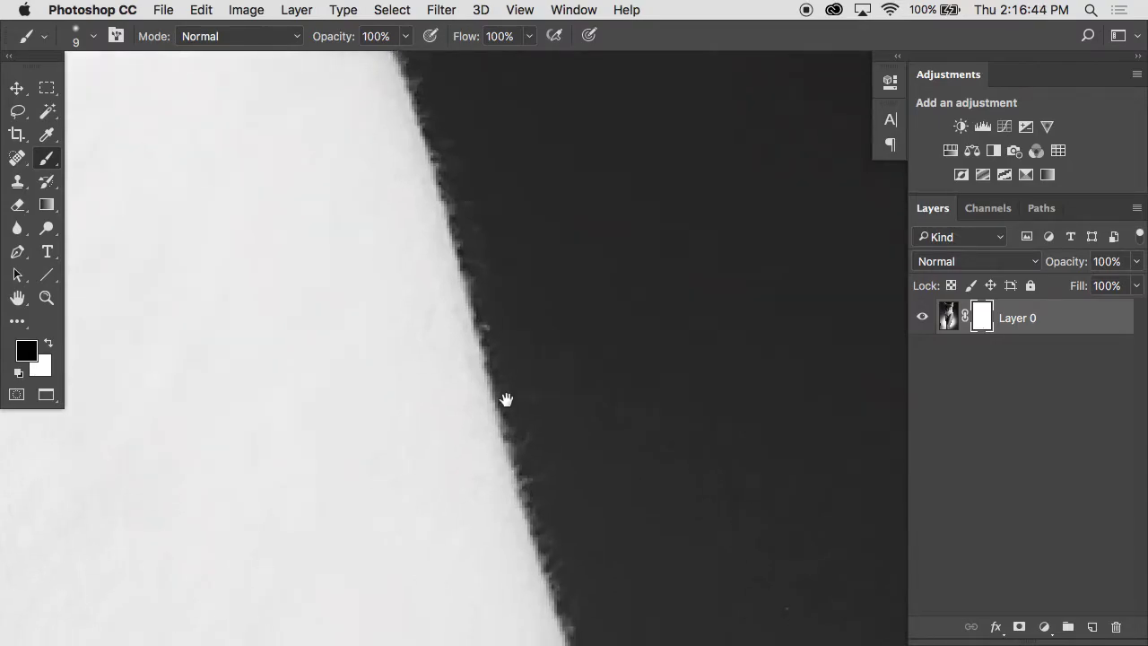
Switch to the image Use this top.tif and show it in full screen mode, enlarged around the neck and hair
key("ctrl+Down")
left_click(783, 314)
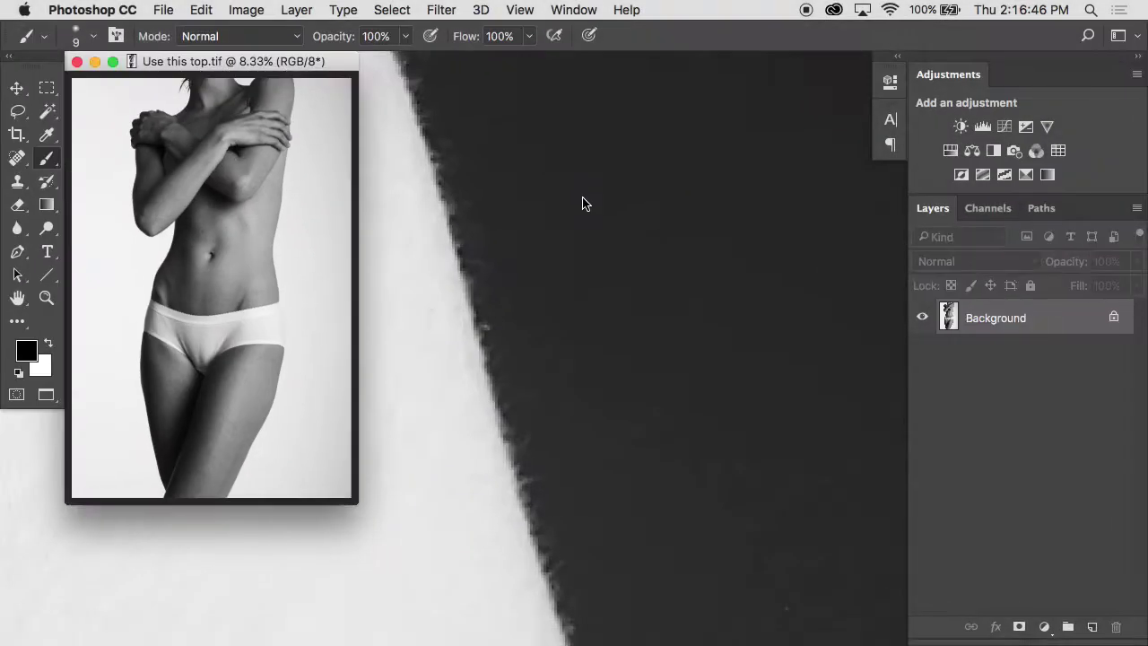
left_click(550, 153)
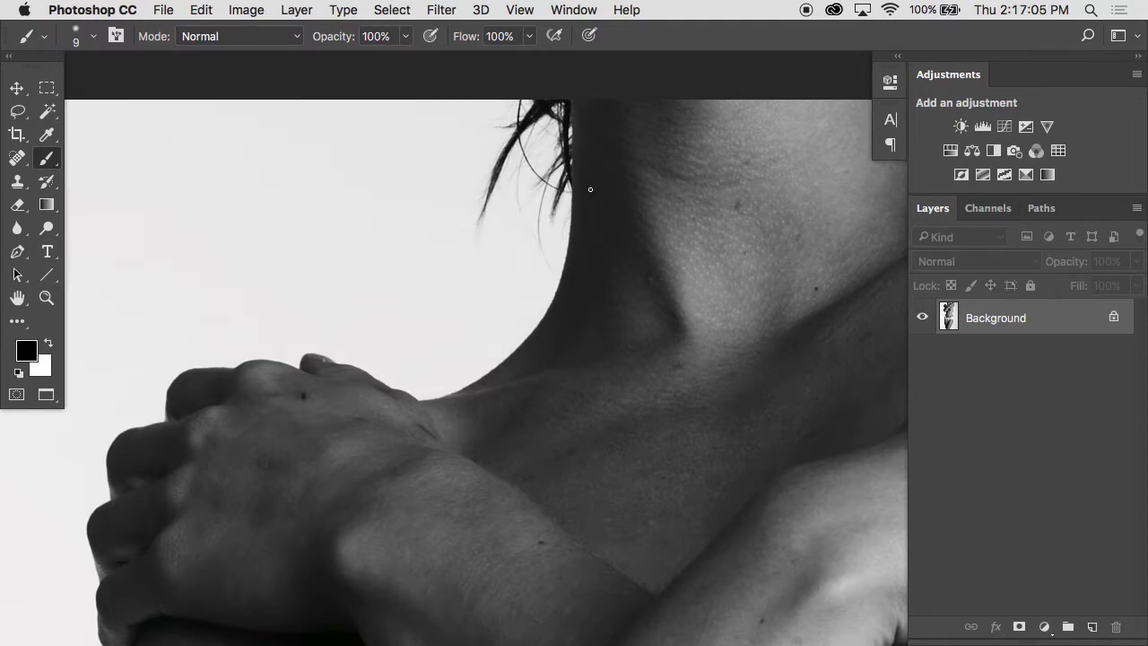
left_click(748, 244, "alt")
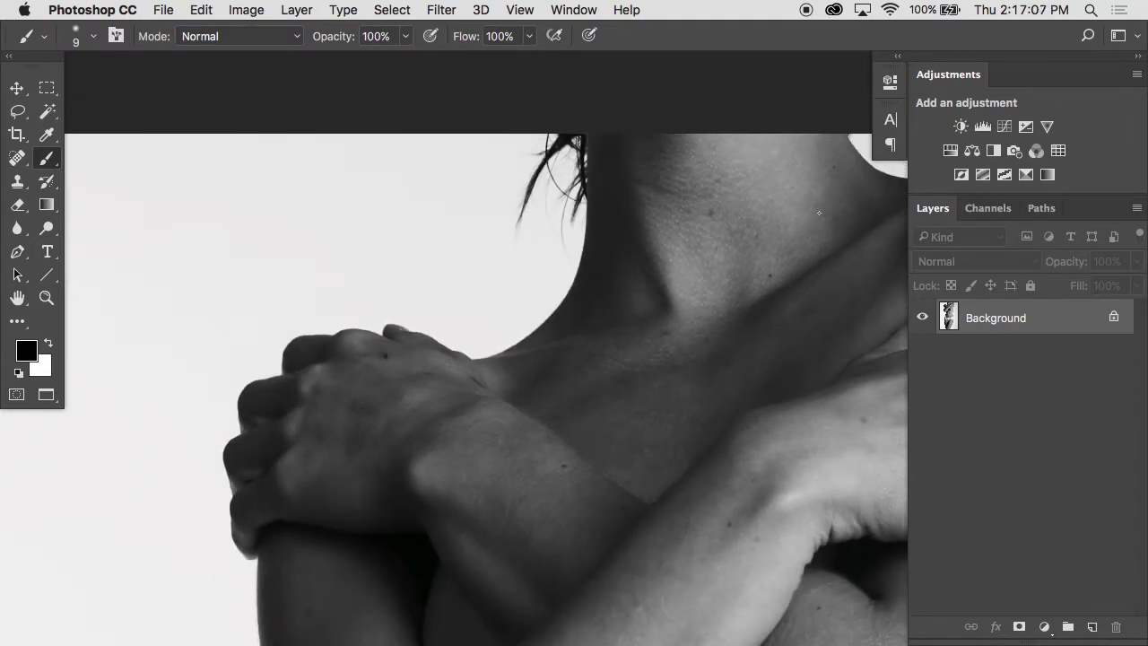
Compare the Red, Green and Blue channels individually for contrast between the figure and the background
left_click(986, 208)
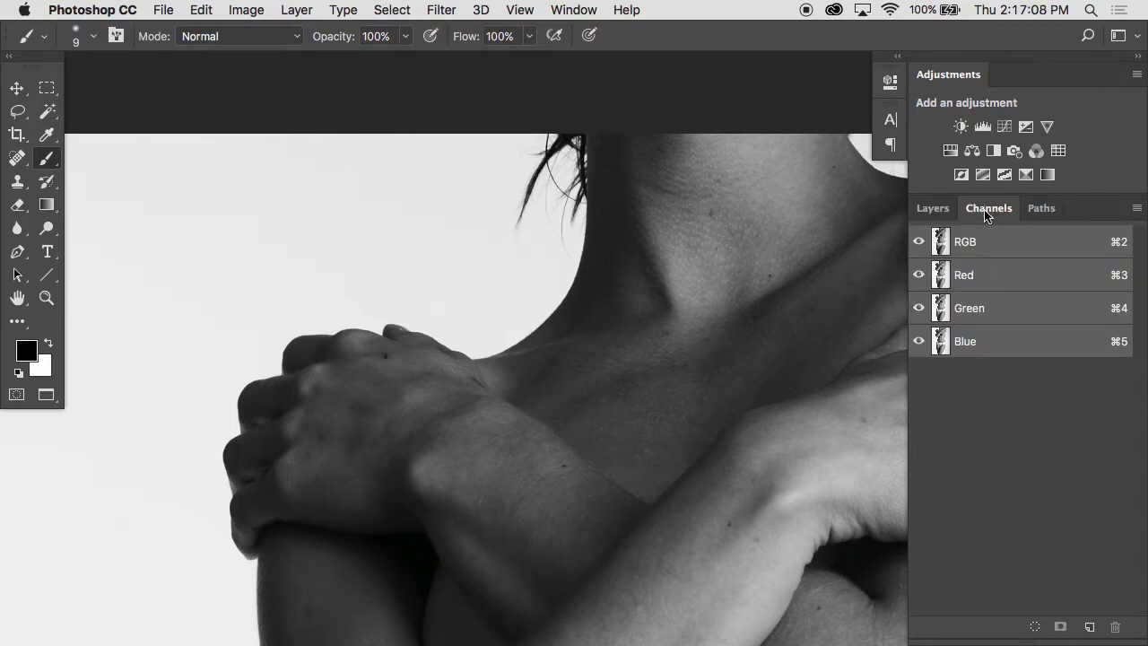
left_click(992, 273)
left_click(992, 307)
left_click(987, 342)
left_click(987, 315)
left_click(987, 282)
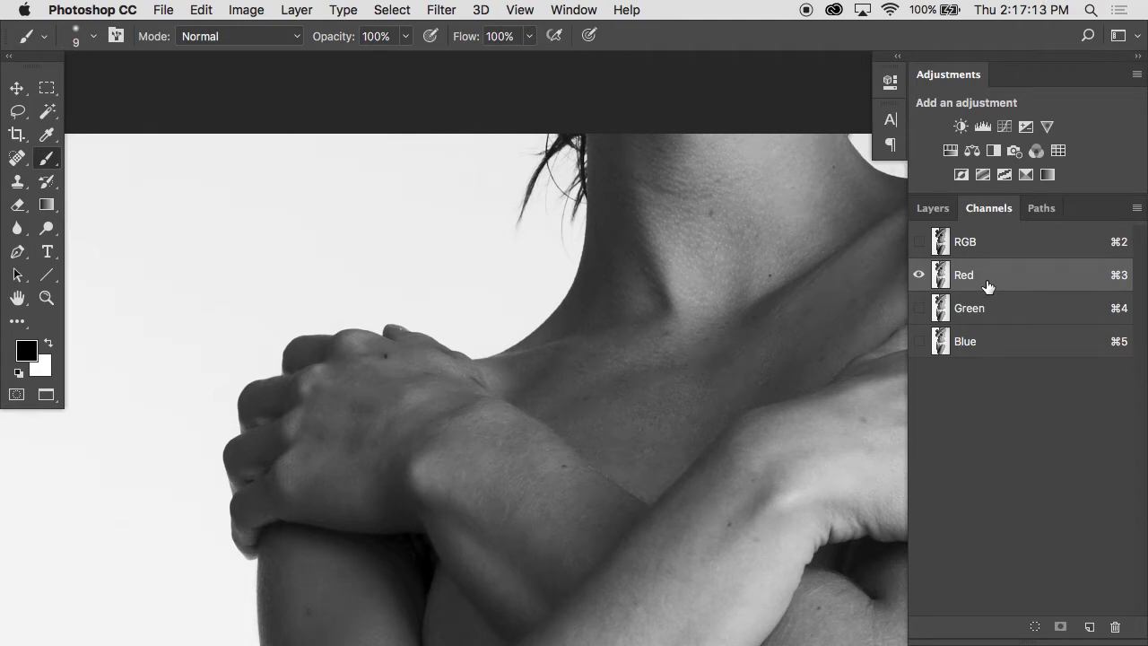
Duplicate the Blue channel of Use this top.tif
left_click_drag(975, 346, 1089, 626)
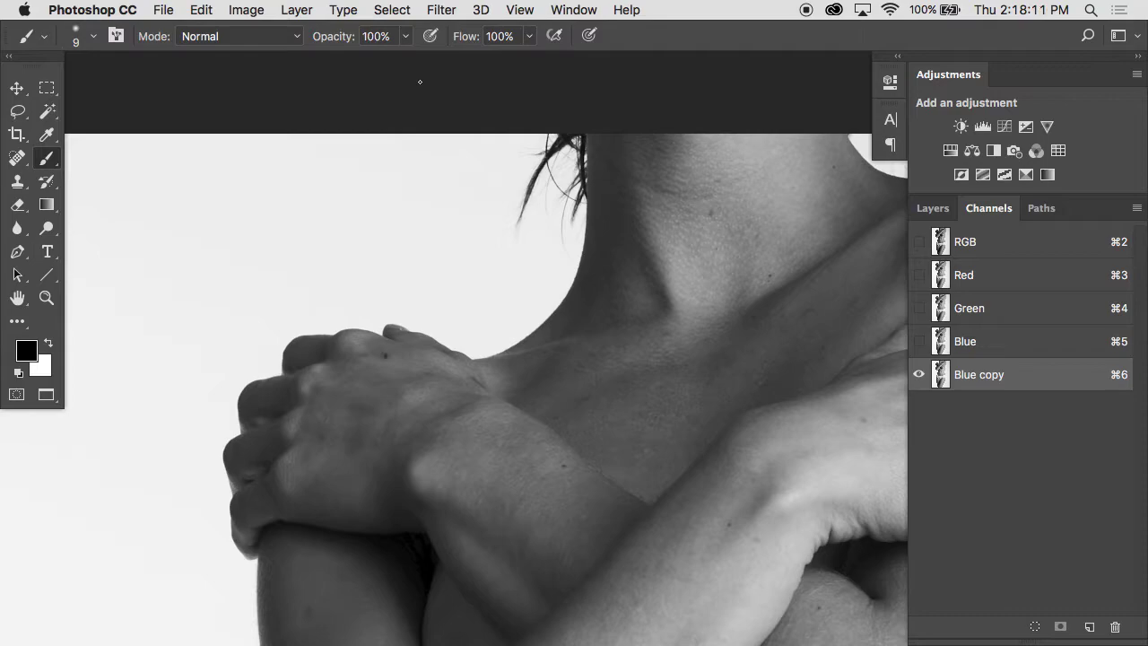
left_click(242, 7)
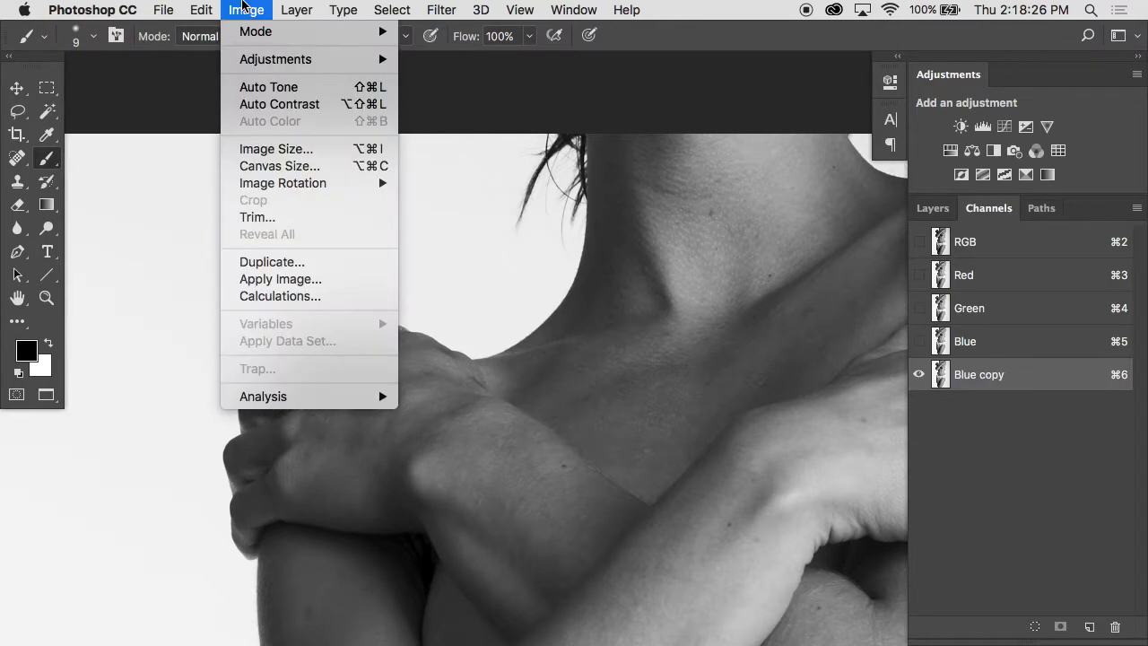
mouse_move(246, 60)
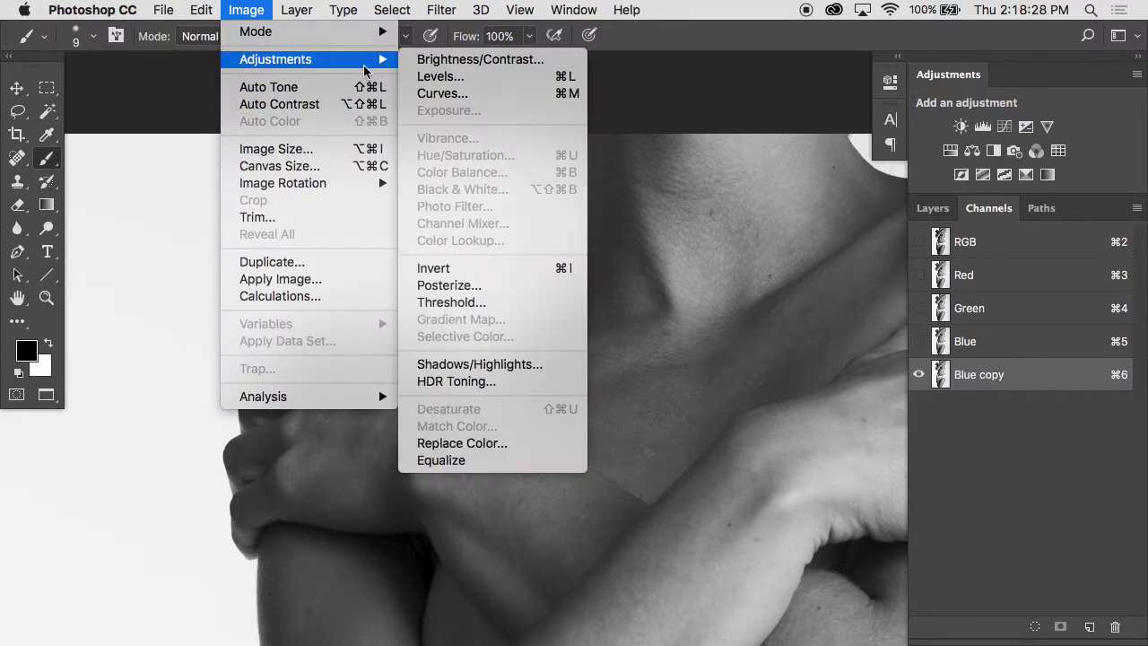
left_click(472, 93)
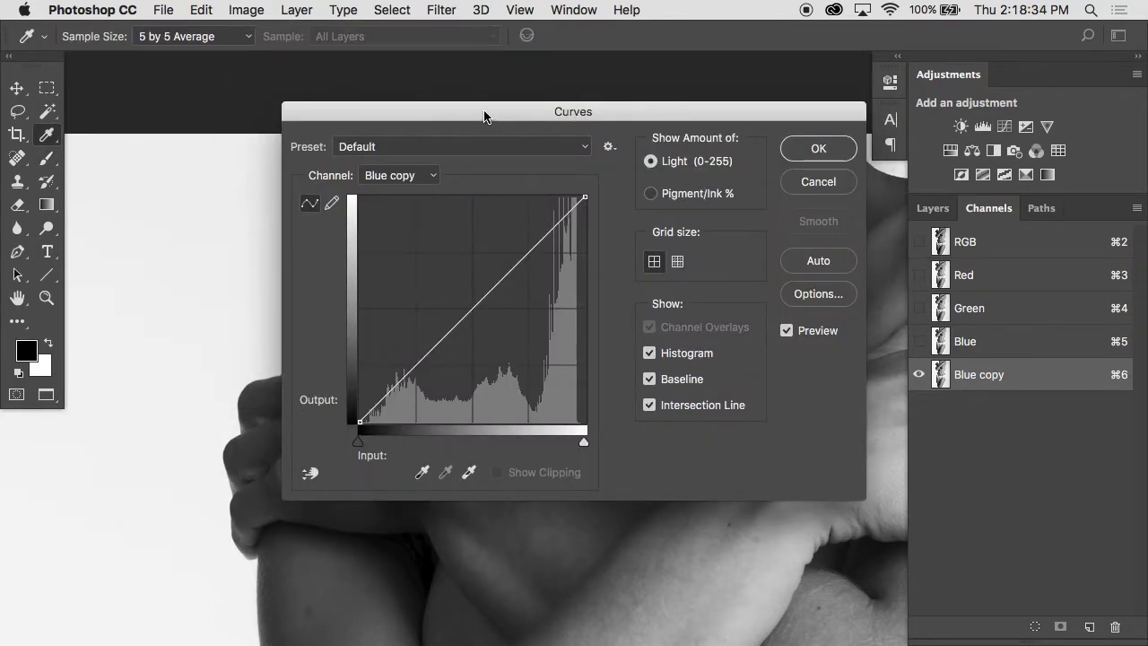
left_click_drag(483, 115, 736, 110)
left_click_drag(617, 434, 714, 439)
type("0")
left_click_drag(611, 98, 753, 92)
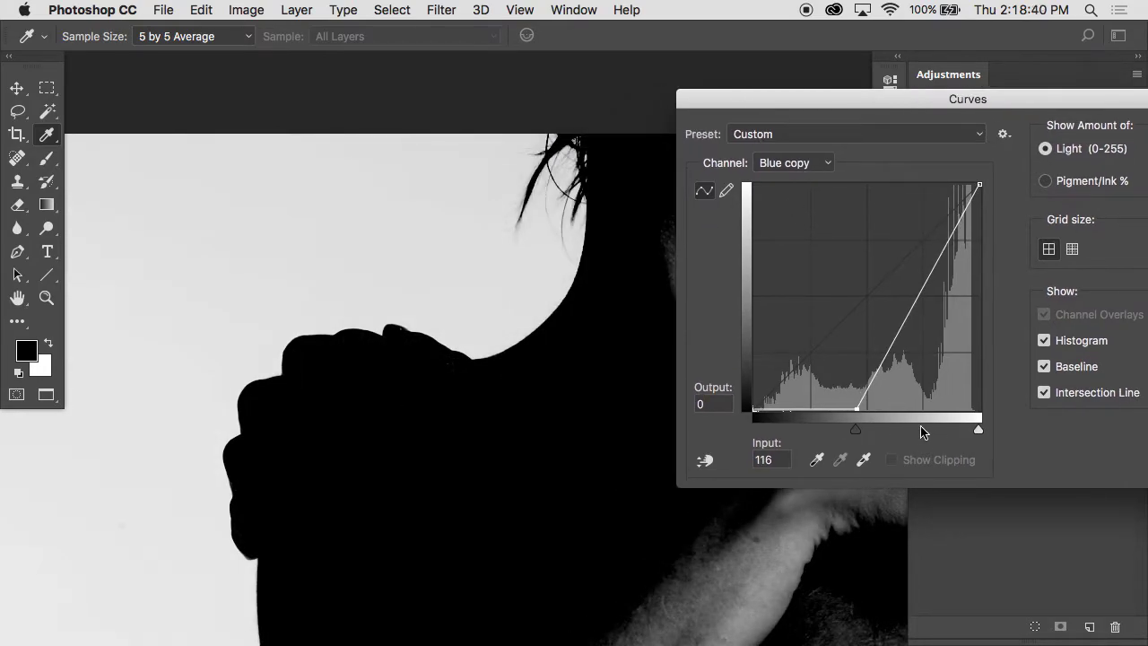
left_click_drag(978, 437, 932, 435)
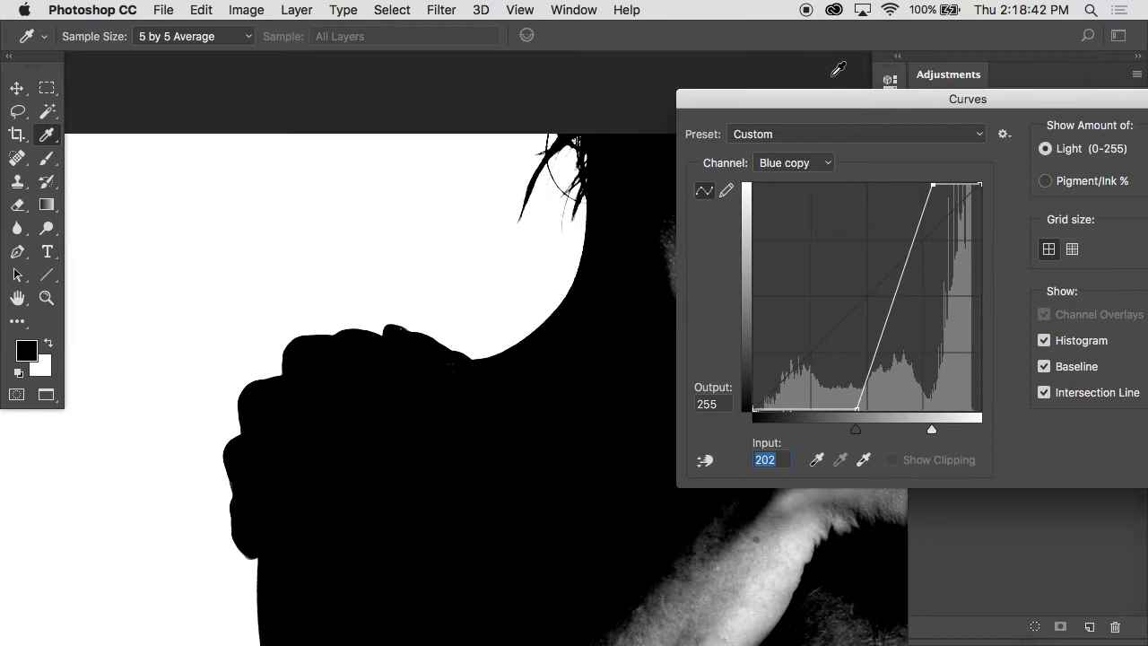
left_click_drag(828, 95, 602, 95)
left_click(987, 170)
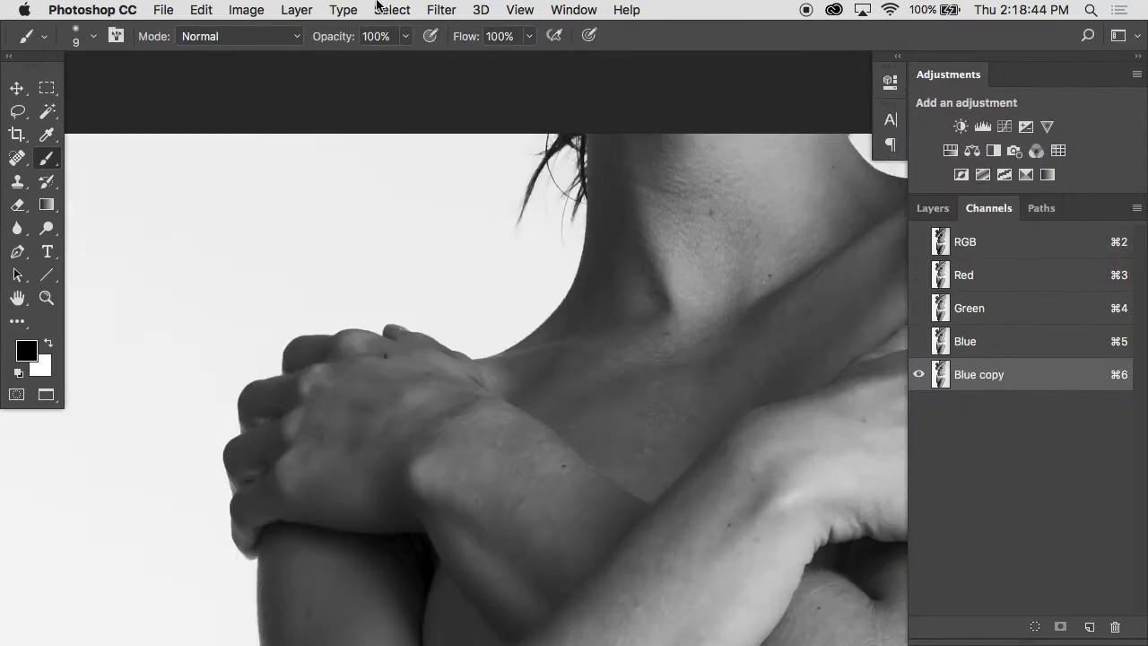
Boost the Blue copy channel's contrast with Levels, raising the black input to 57 and lowering the white input to whiten the background
left_click(246, 10)
mouse_move(259, 61)
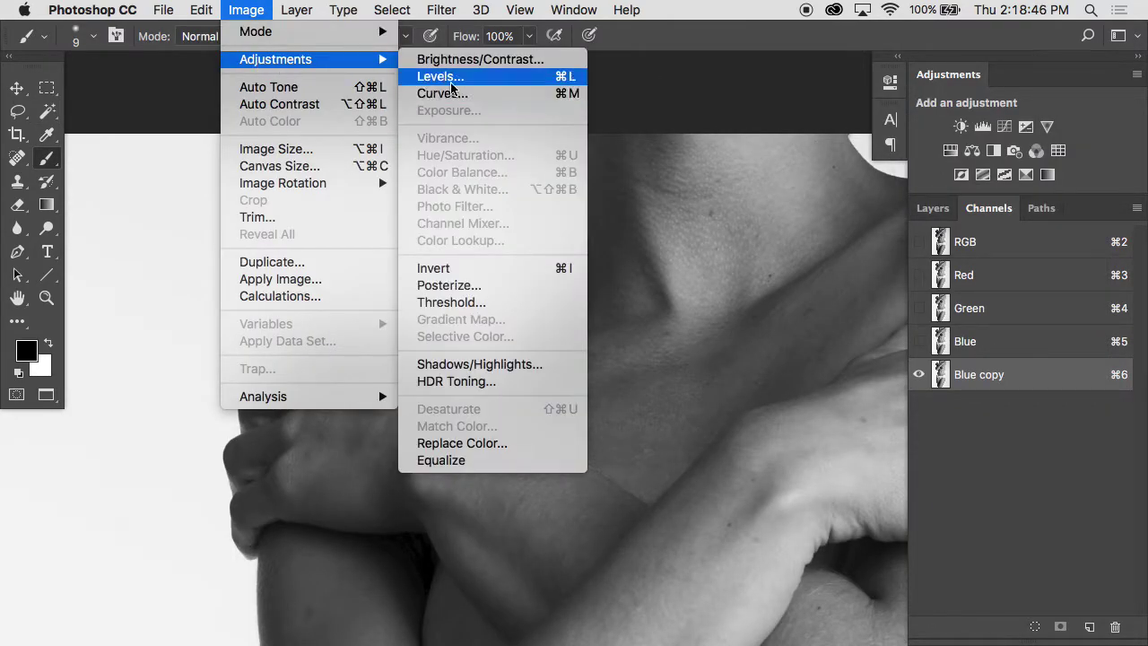
left_click(466, 77)
left_click_drag(725, 355, 774, 357)
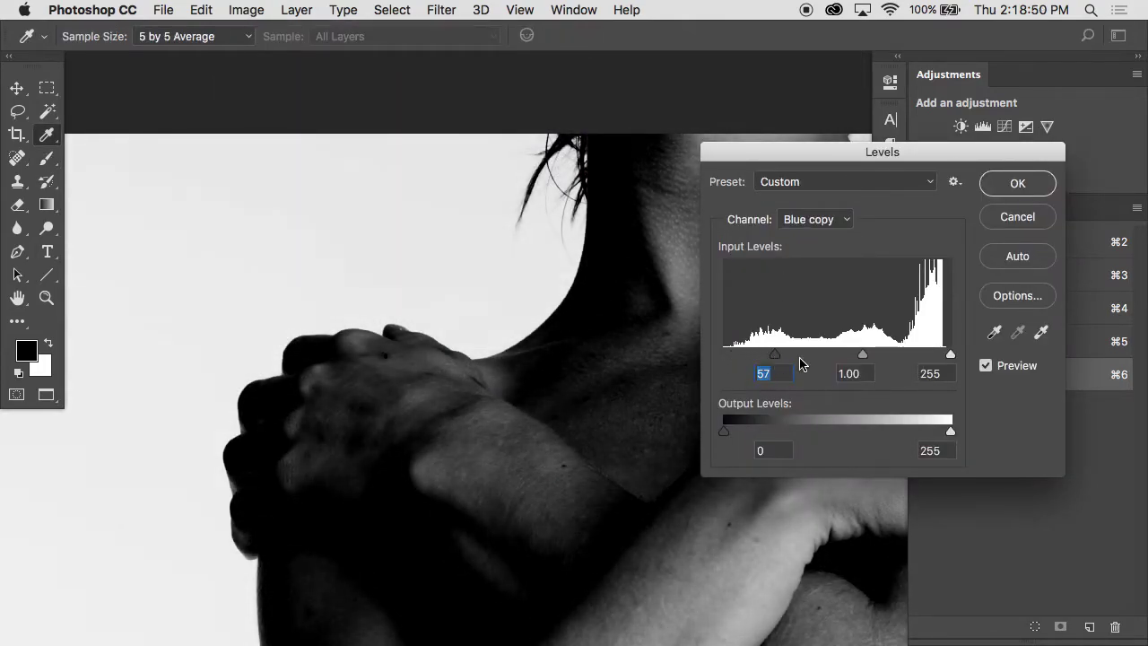
left_click_drag(950, 356, 920, 357)
left_click(1011, 185)
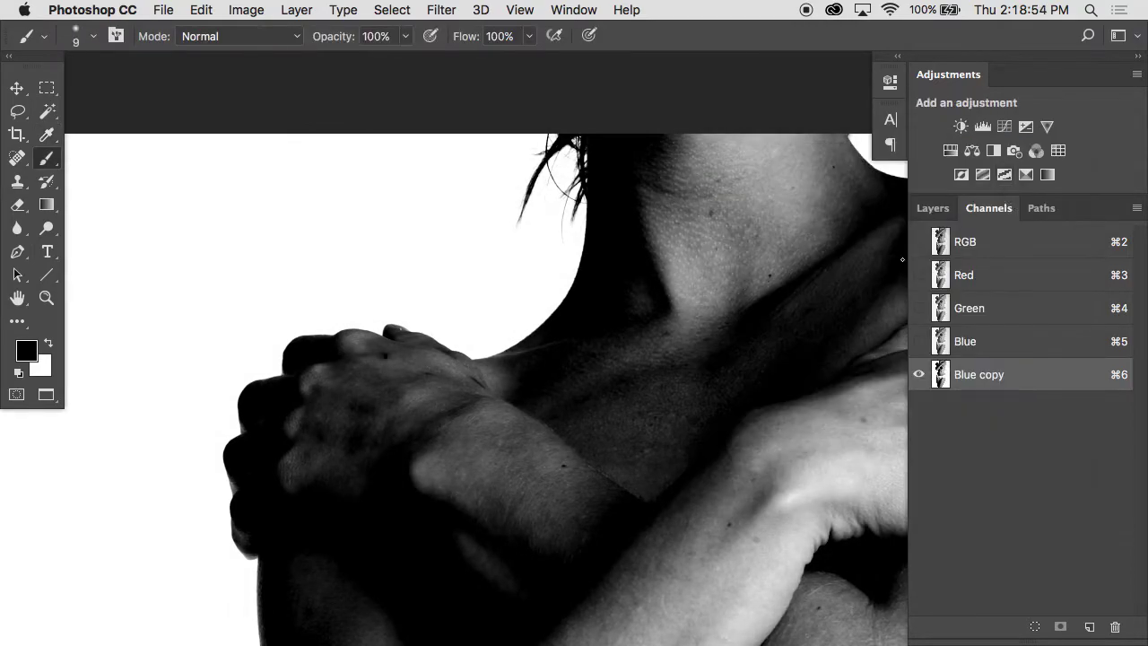
Lasso the upper hand, its thumb and the adjoining shoulder edge with an 11.9 px feather
left_click(334, 329, "super")
left_click(410, 338, "super")
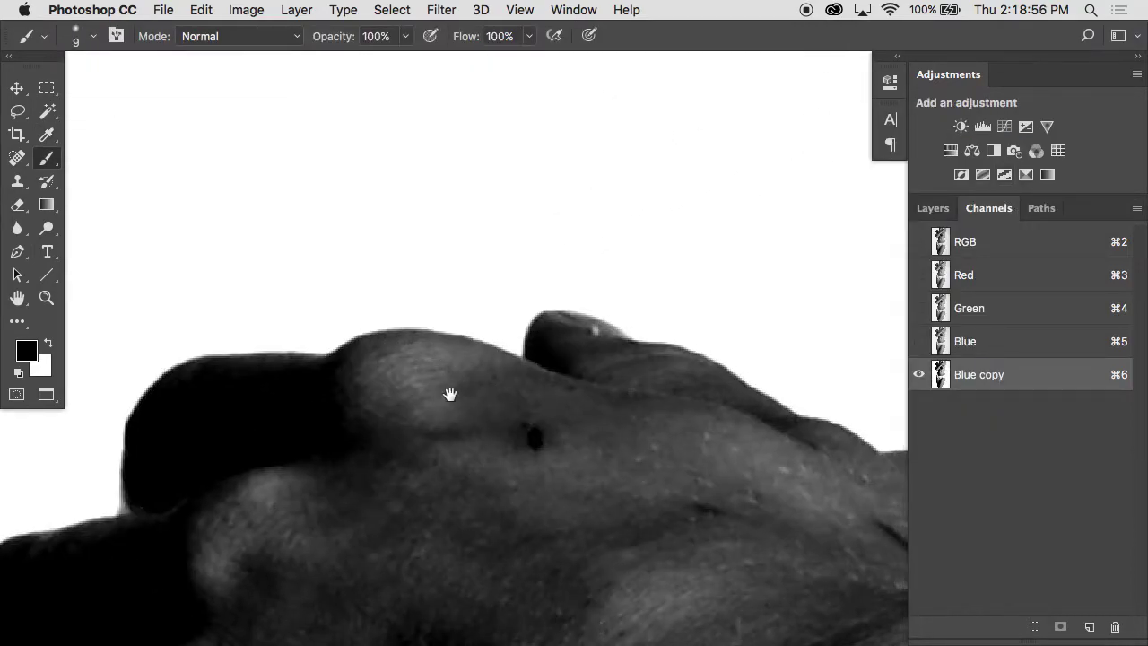
left_click_drag(497, 392, 259, 375)
left_click(341, 422, "alt+super")
left_click(490, 344, "alt+super")
left_click(487, 341, "alt+super")
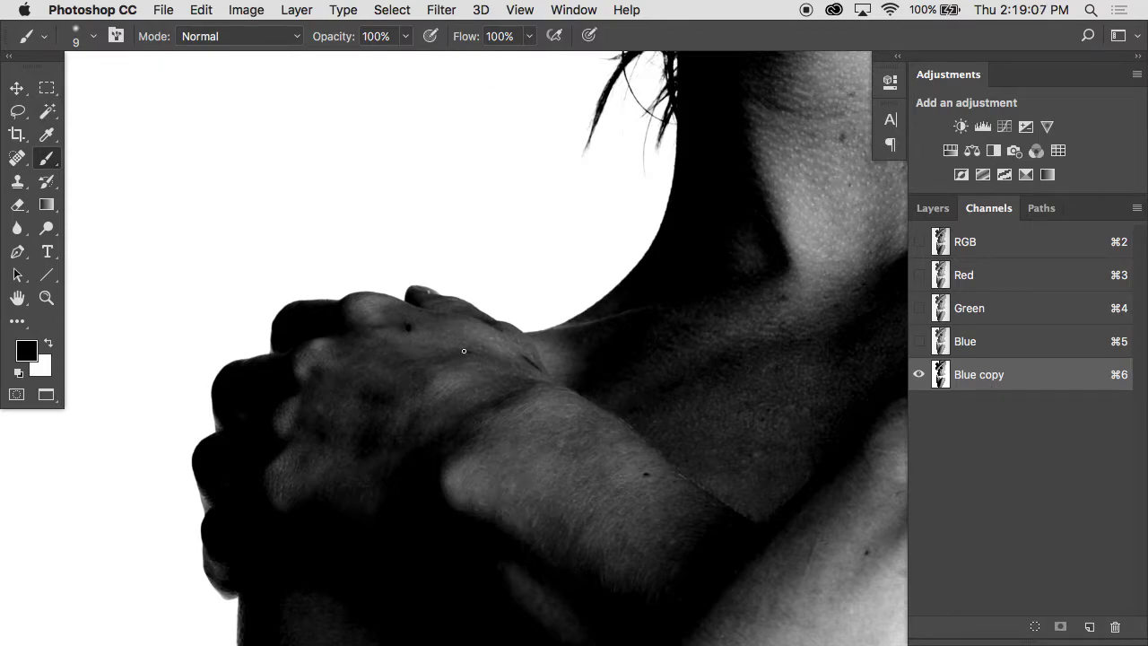
key("l")
left_click_drag(183, 40, 287, 48)
key("Return")
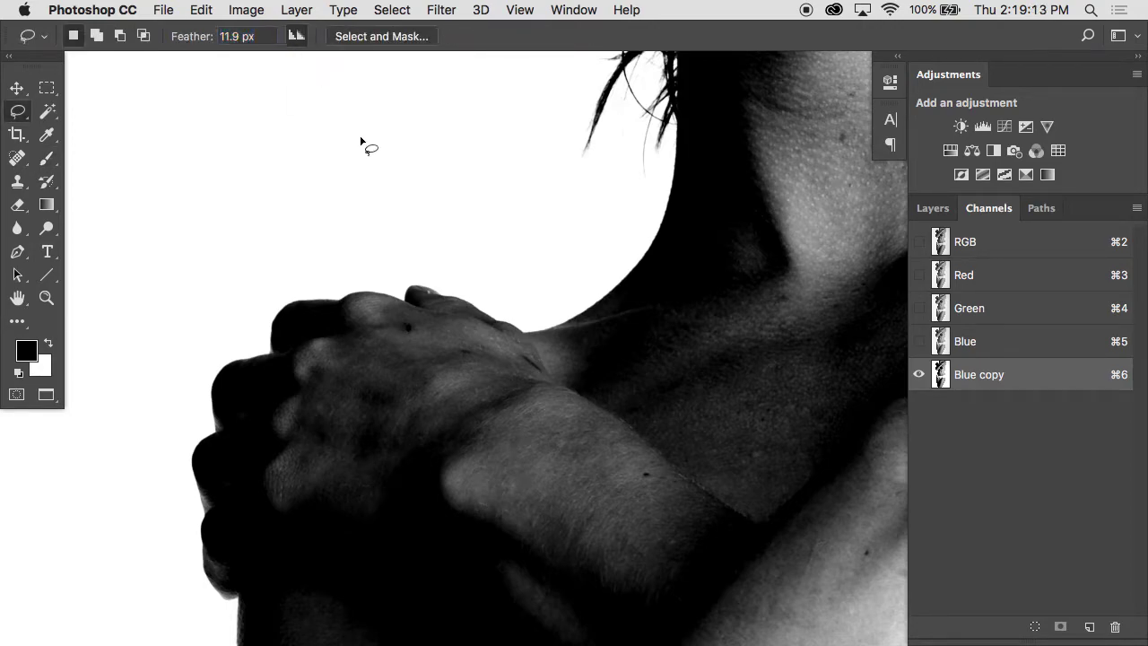
mouse_move(331, 229)
left_mouse_down()
mouse_move(328, 344)
mouse_move(441, 410)
mouse_move(575, 381)
mouse_move(608, 267)
mouse_move(405, 203)
left_mouse_up()
Darken the lassoed hand area with Levels, setting the black input to 69
left_click(259, 9)
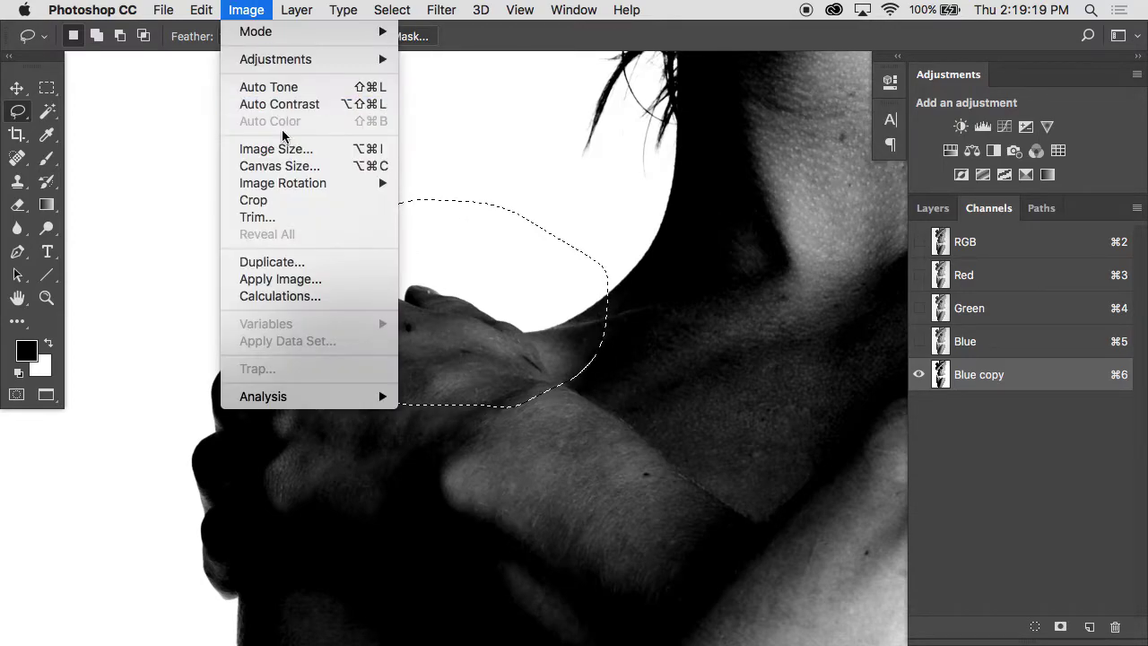
mouse_move(296, 59)
left_click(436, 75)
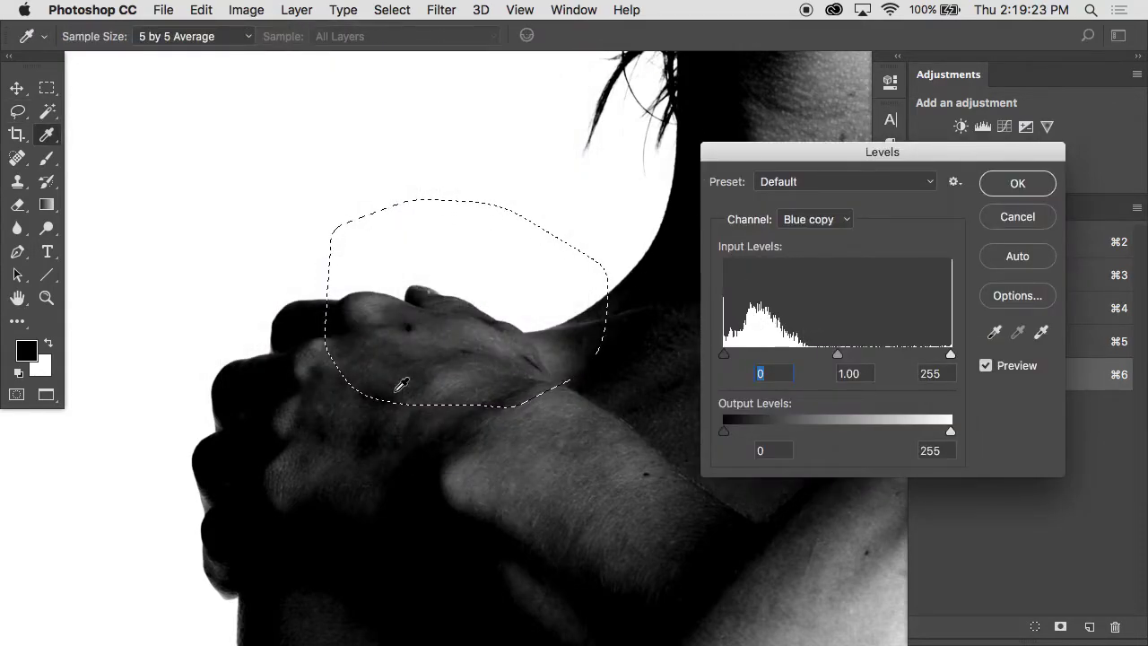
left_click_drag(725, 356, 623, 400)
scroll(761, 374, "up", 10)
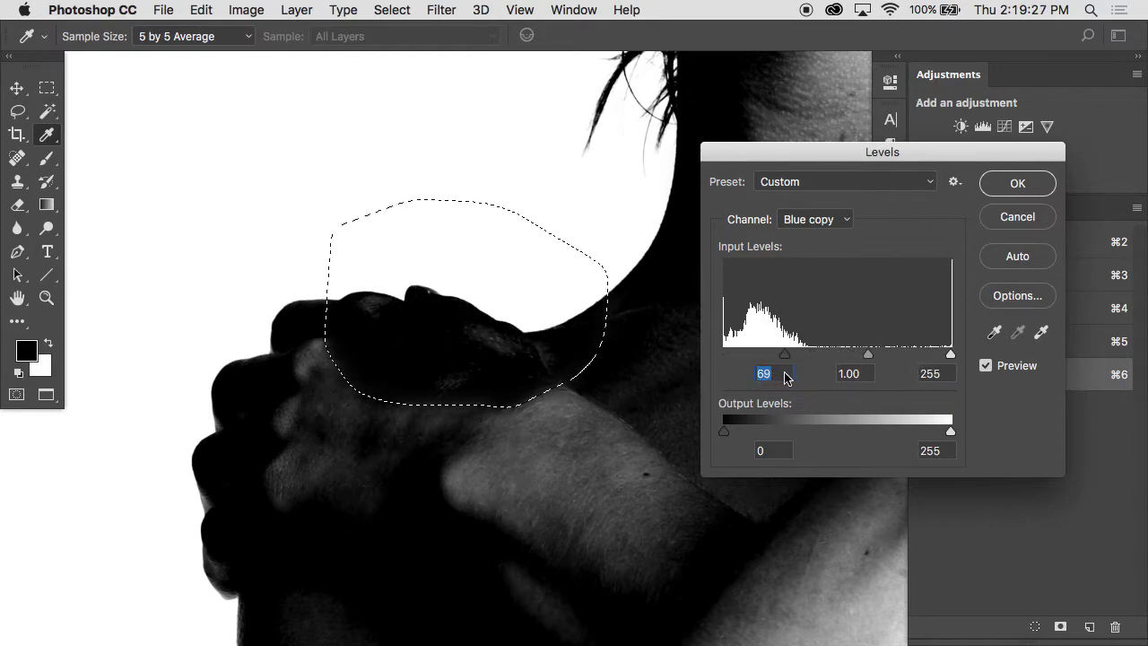
left_click(1017, 183)
key("l")
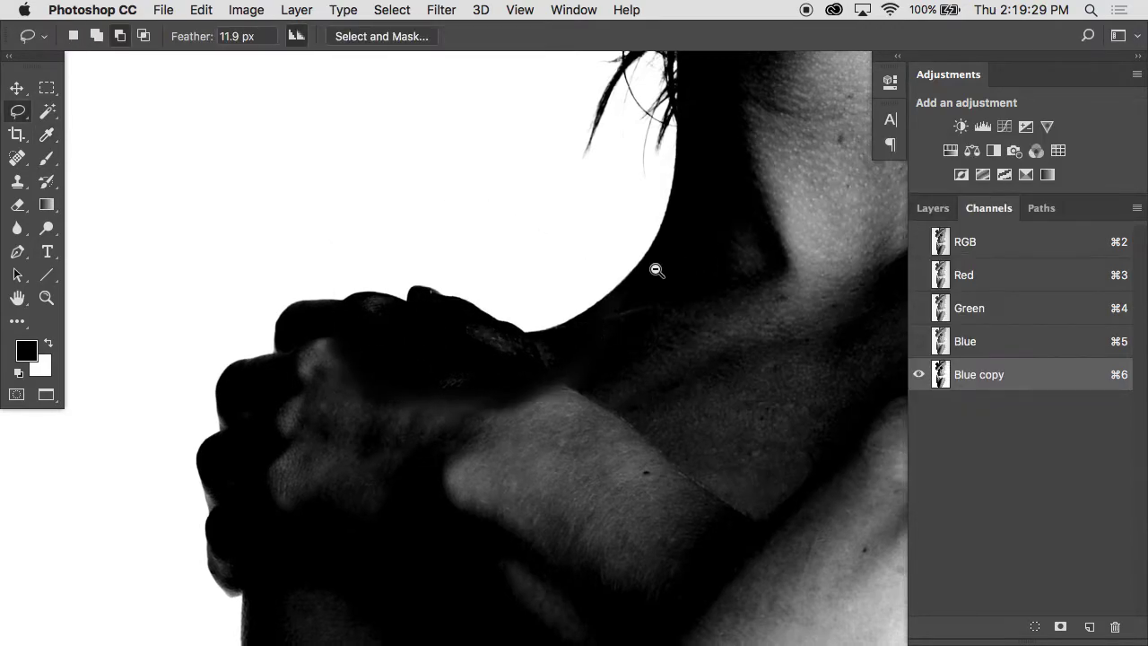
Switch to the image with this bottom.tif and duplicate its Blue channel
key("super+minus")
key("ctrl+Down")
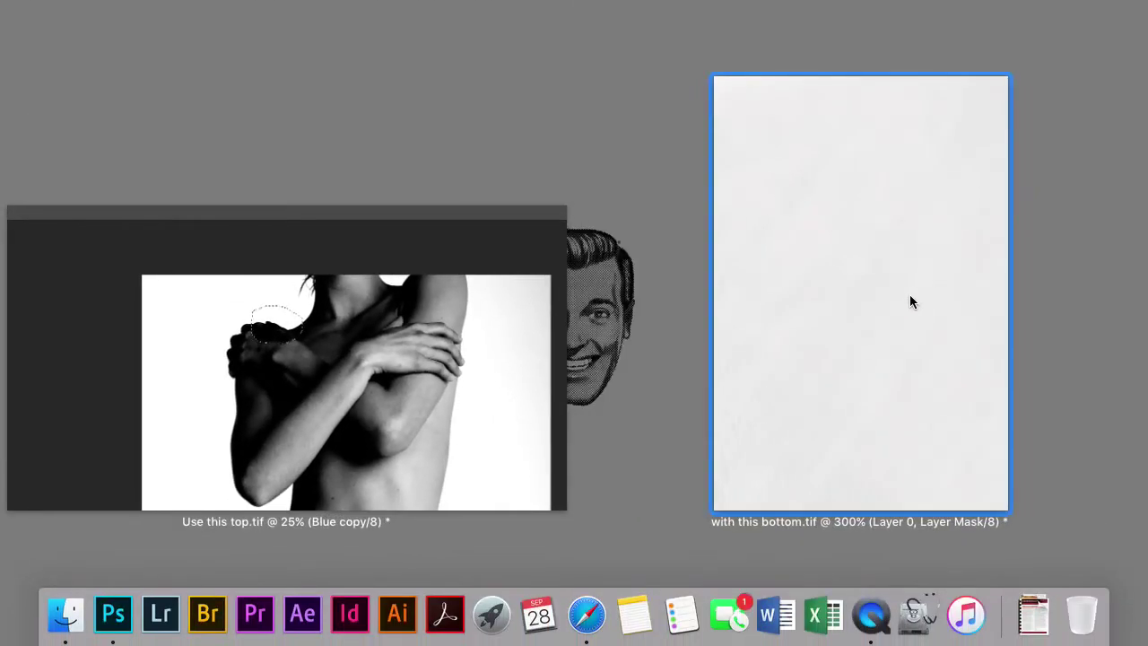
left_click(888, 310)
left_click(653, 344, "alt+super")
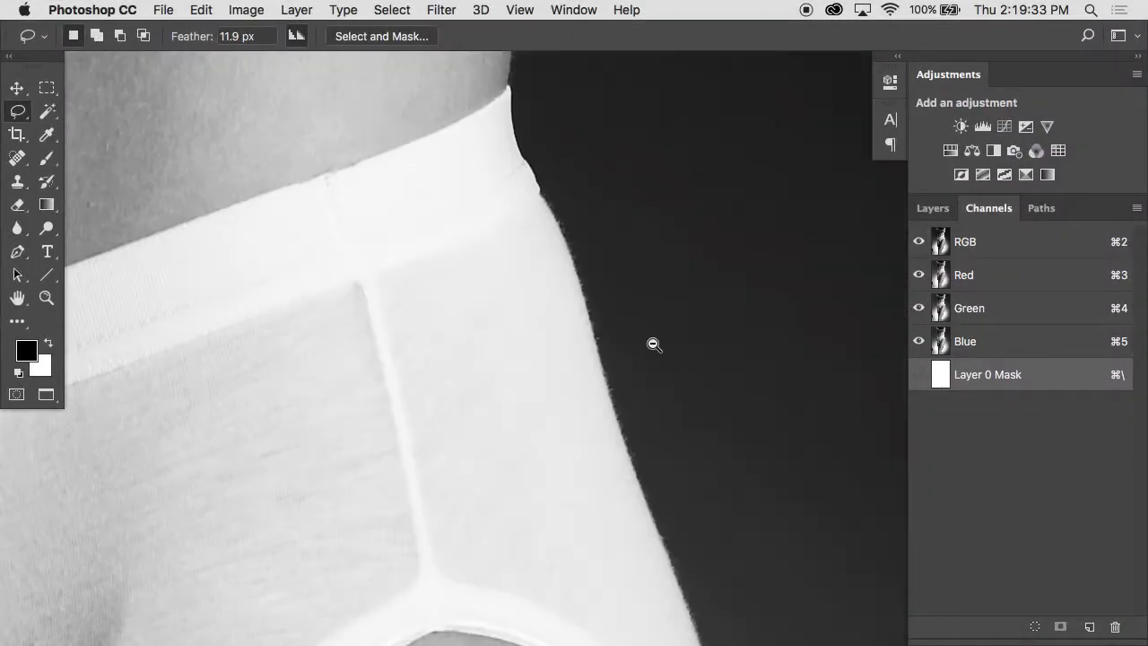
left_click(999, 351)
left_click_drag(998, 350, 1089, 623)
Increase the Blue copy channel's contrast with Levels, using a black input of 73 and a white input of 230
key("super+l")
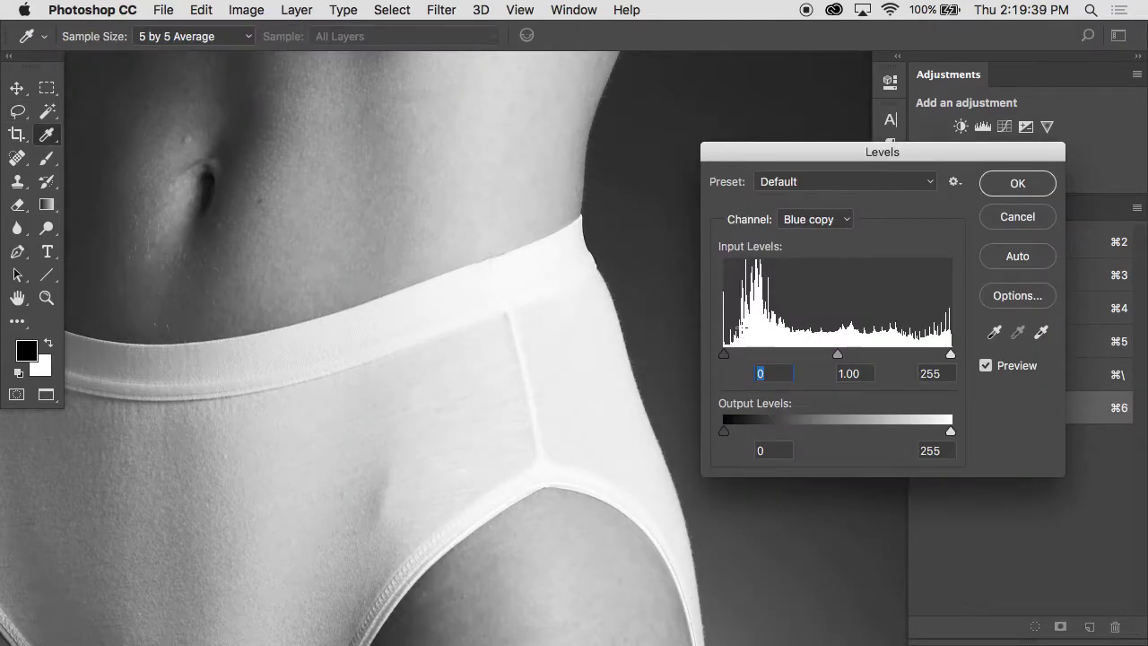
left_click_drag(727, 357, 789, 356)
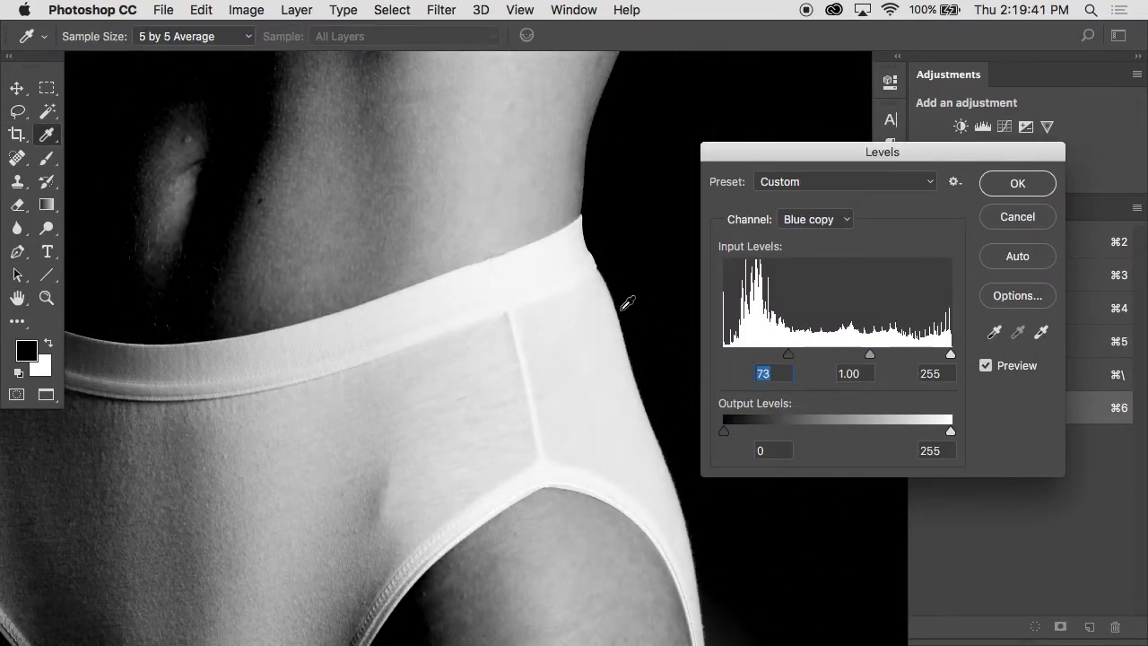
left_click_drag(951, 355, 928, 356)
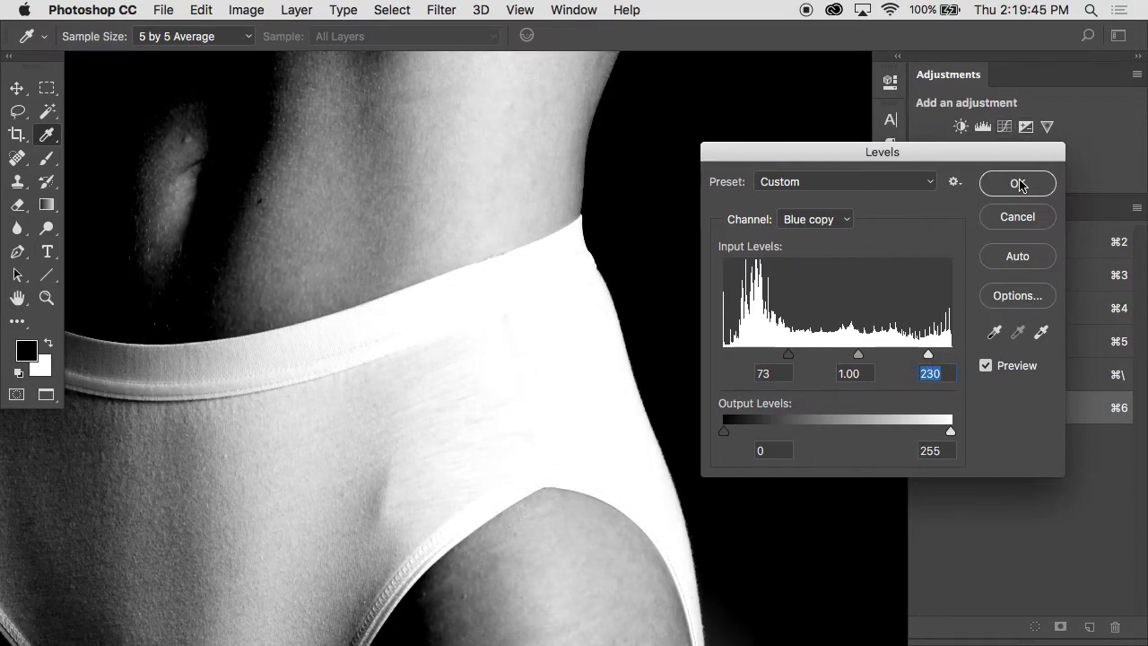
left_click(1018, 183)
left_click_drag(852, 289, 731, 134)
left_click_drag(697, 382, 697, 174)
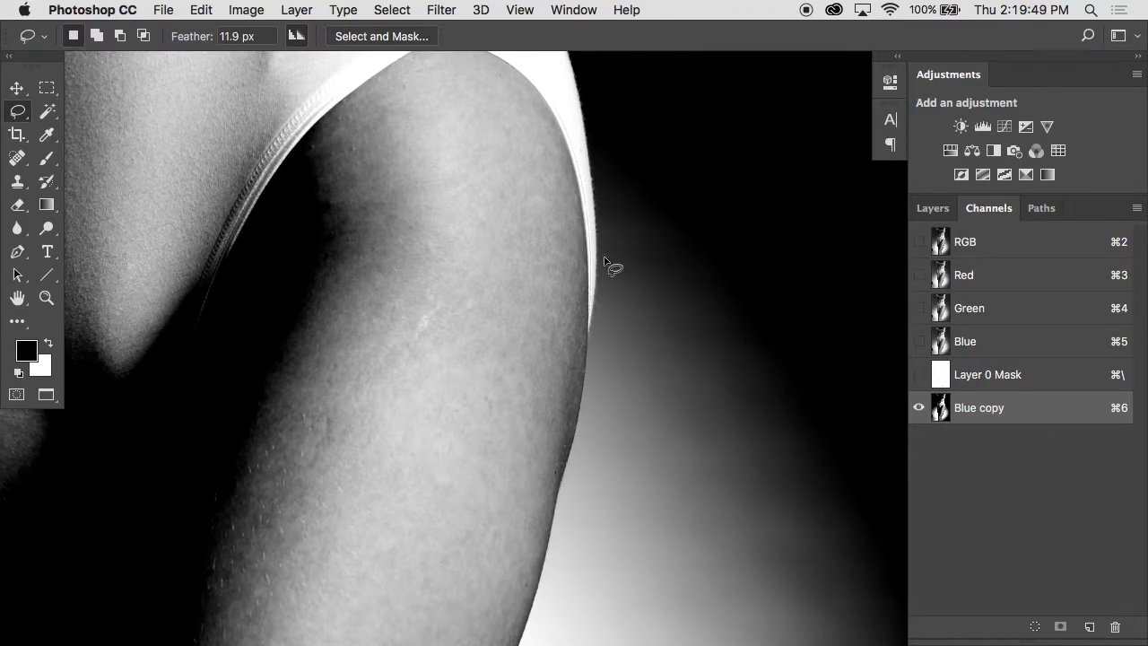
mouse_move(695, 165)
left_mouse_down()
mouse_move(635, 134)
mouse_move(562, 130)
mouse_move(485, 231)
mouse_move(490, 384)
mouse_move(659, 422)
mouse_move(736, 258)
left_mouse_up()
key("super+l")
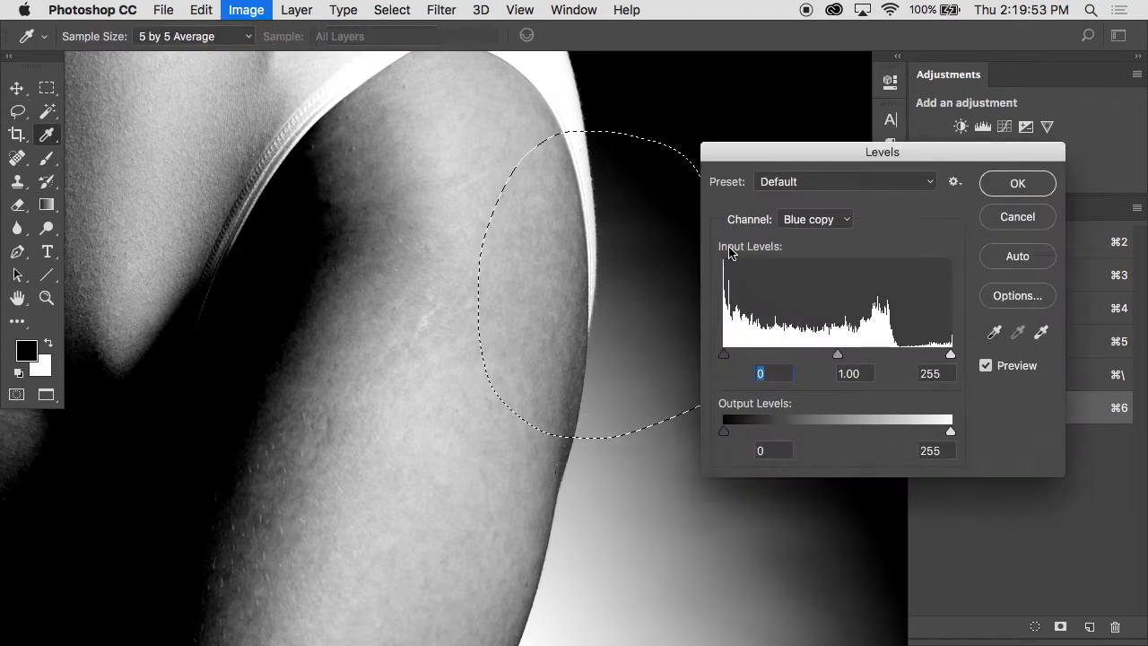
left_click_drag(726, 356, 747, 357)
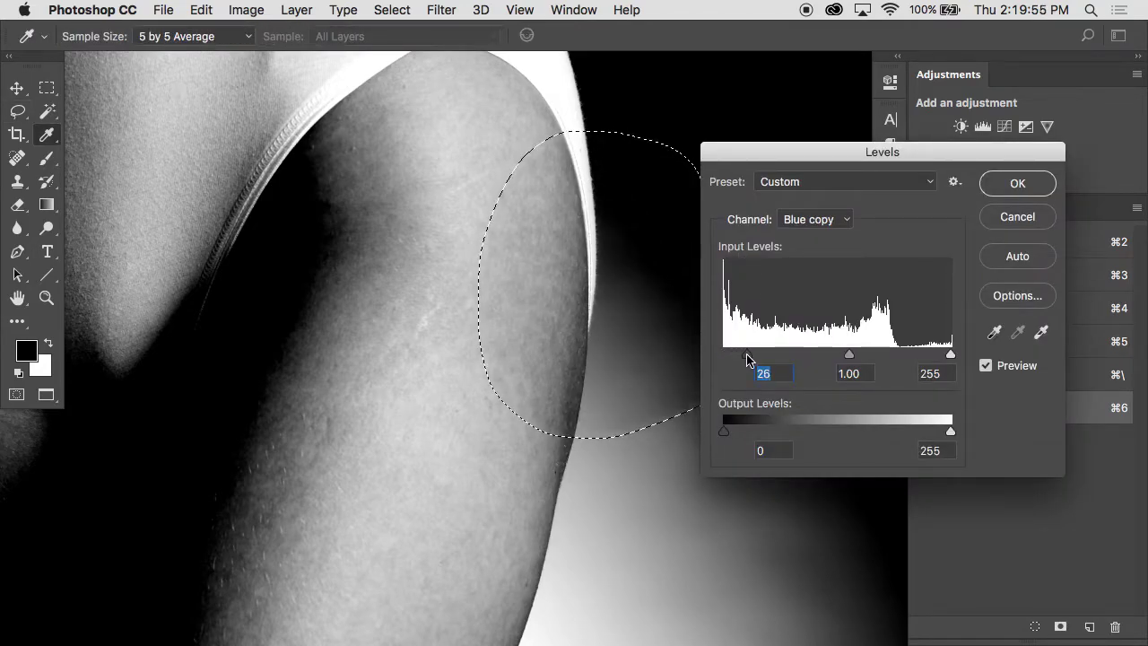
scroll(620, 323, "right", 5)
scroll(619, 323, "up", 3)
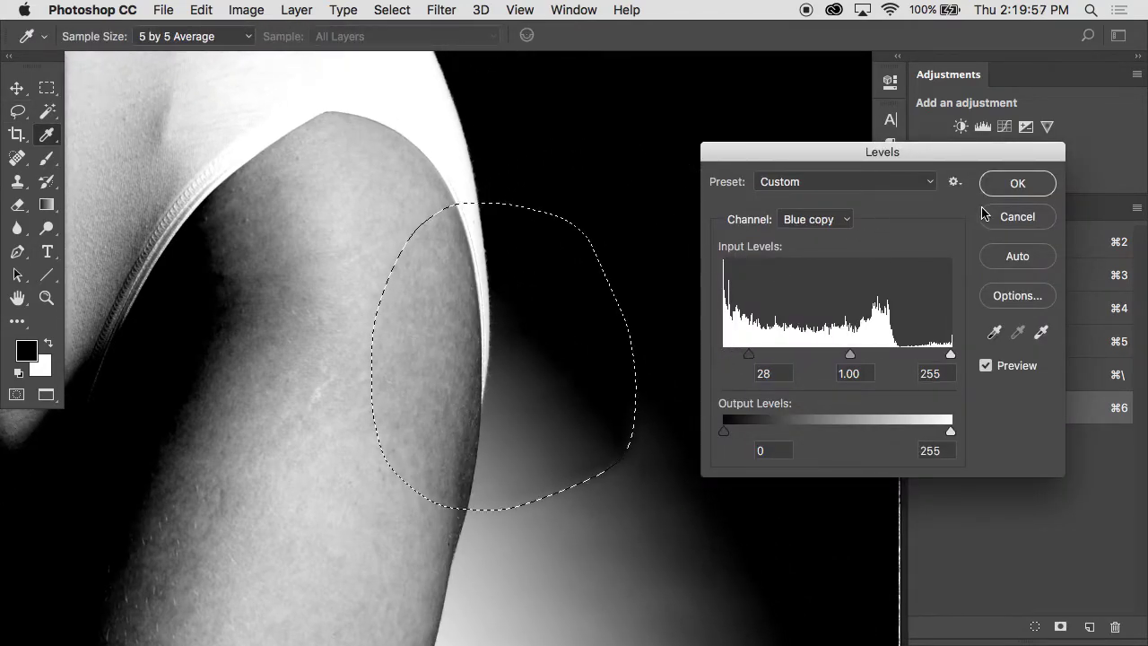
left_click(994, 212)
key("super+d")
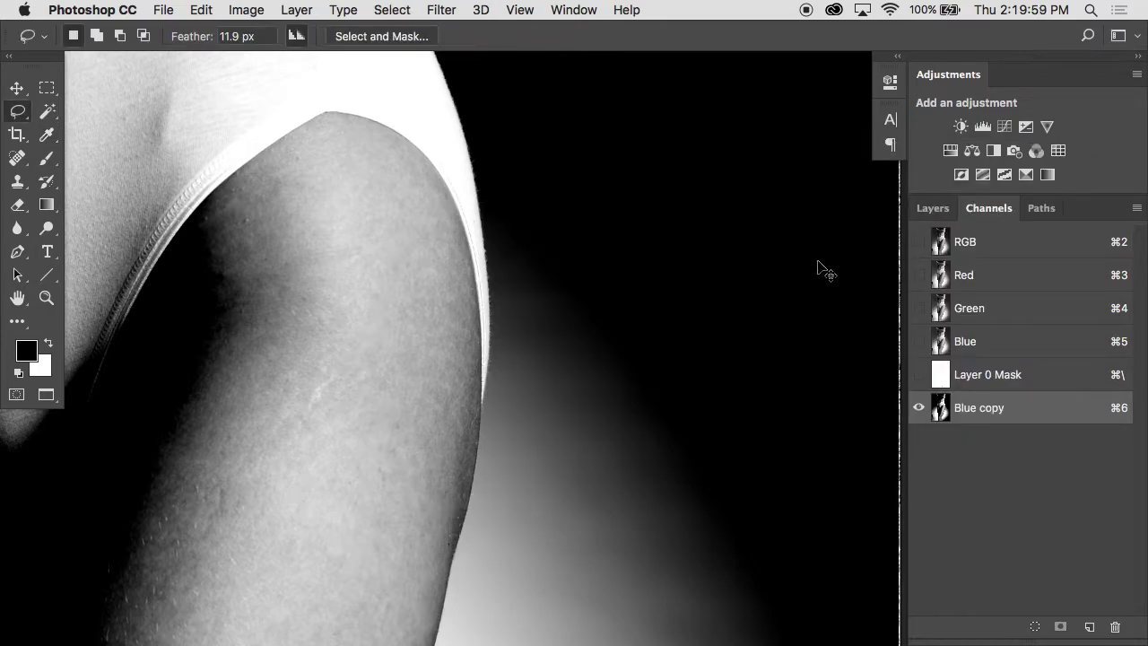
key("super+l")
left_click_drag(724, 353, 821, 354)
left_click_drag(477, 150, 547, 406)
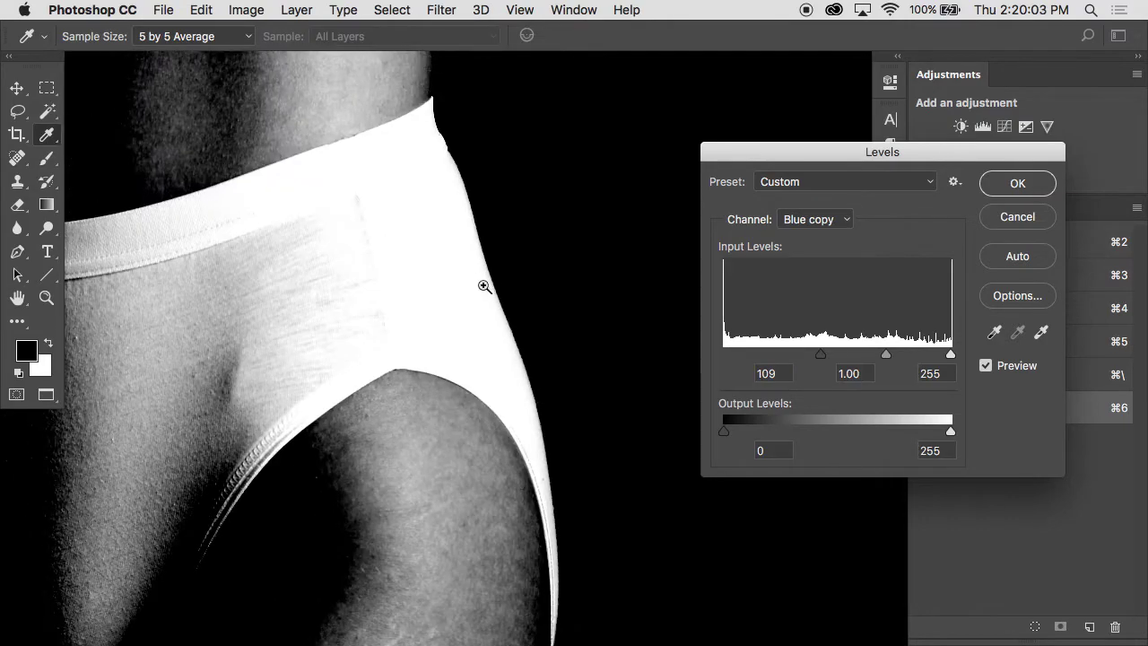
left_click(480, 280, "super")
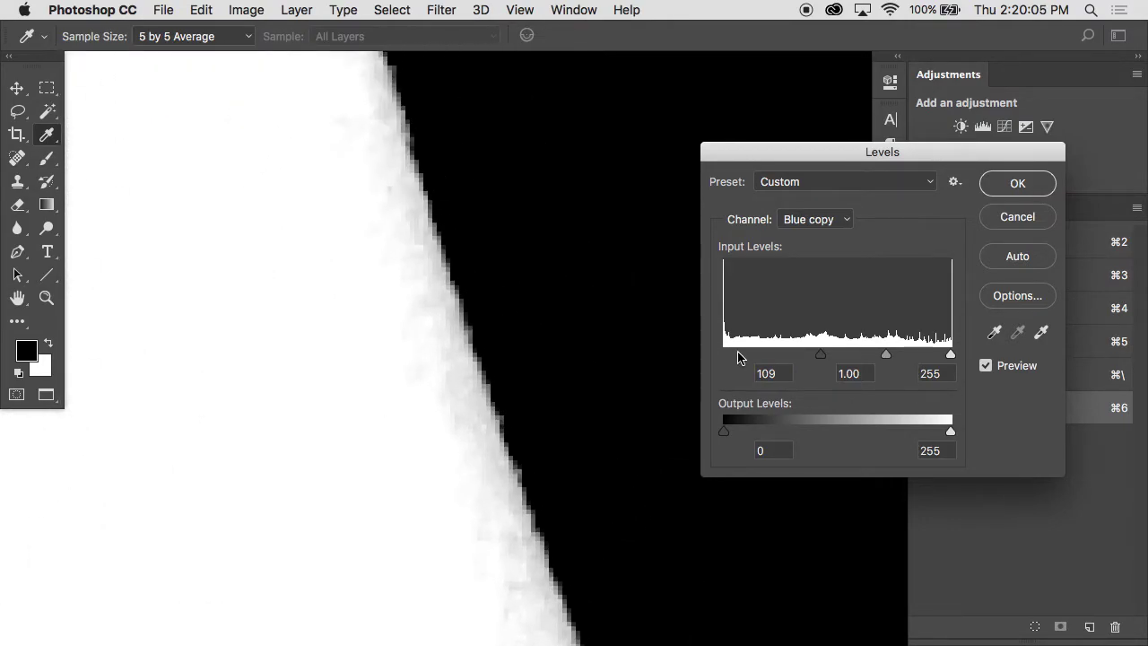
left_click_drag(821, 354, 724, 354)
left_click(1018, 216)
Lasso the outer hip and thigh edge and raise its contrast with Levels, using black input 38 and a lower white input
scroll(521, 341, "down", 3)
left_click_drag(624, 507, 595, 224)
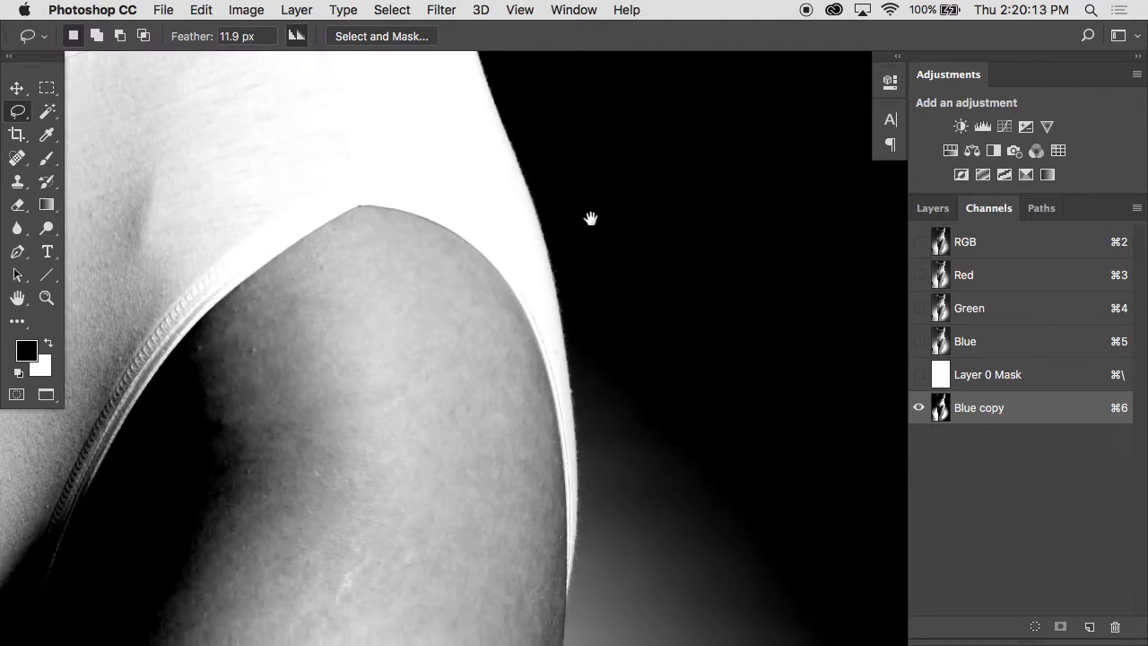
mouse_move(656, 302)
left_mouse_down()
mouse_move(584, 246)
mouse_move(489, 277)
mouse_move(449, 455)
mouse_move(548, 558)
mouse_move(670, 497)
mouse_move(758, 352)
left_mouse_up()
key("super+l")
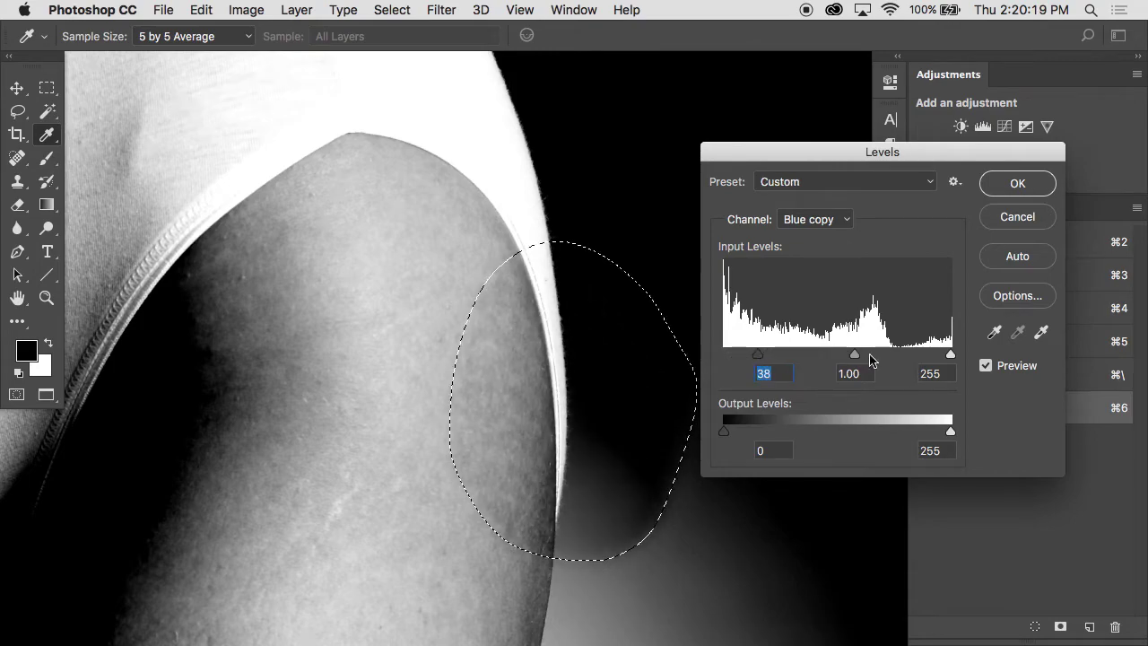
left_click_drag(951, 354, 929, 355)
left_click(1018, 183)
key("super+d")
Lasso the lower end of the underwear's outer edge and darken it with Levels at black input 69, clearing the selection
mouse_move(665, 407)
left_mouse_down()
mouse_move(515, 418)
mouse_move(467, 525)
mouse_move(561, 574)
mouse_move(692, 476)
mouse_move(662, 404)
left_mouse_up()
key("super+l")
left_click_drag(731, 354, 783, 356)
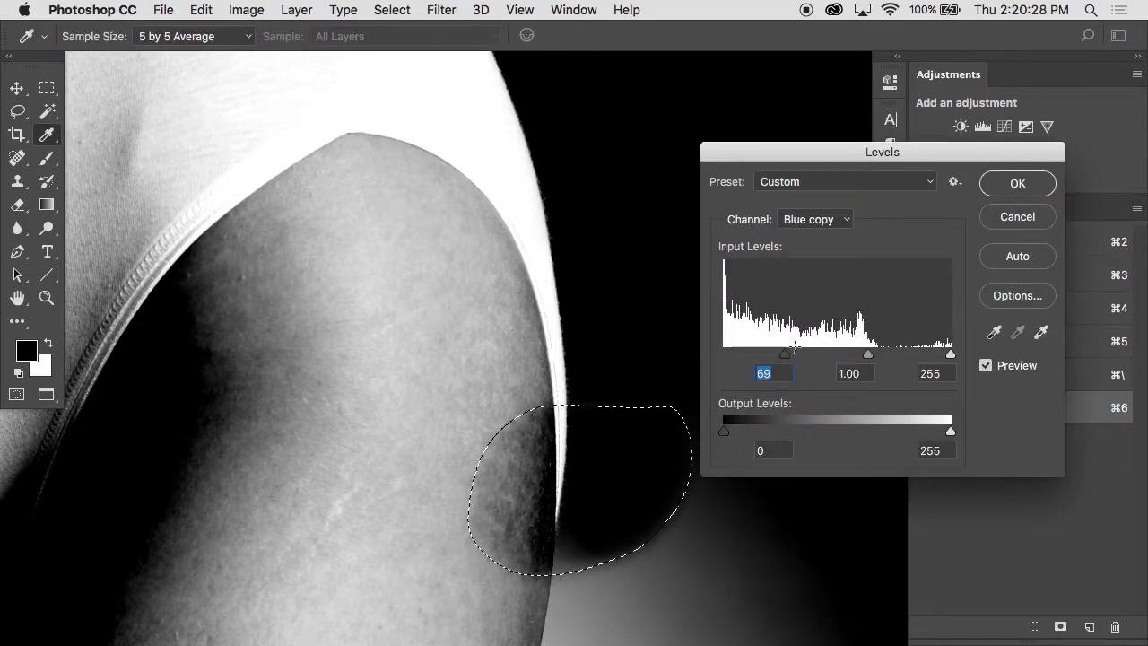
left_click(1013, 185)
key("super+d")
Return to the full RGB image with the whole underwear in view and show its layer list
left_click(676, 204, "alt+super")
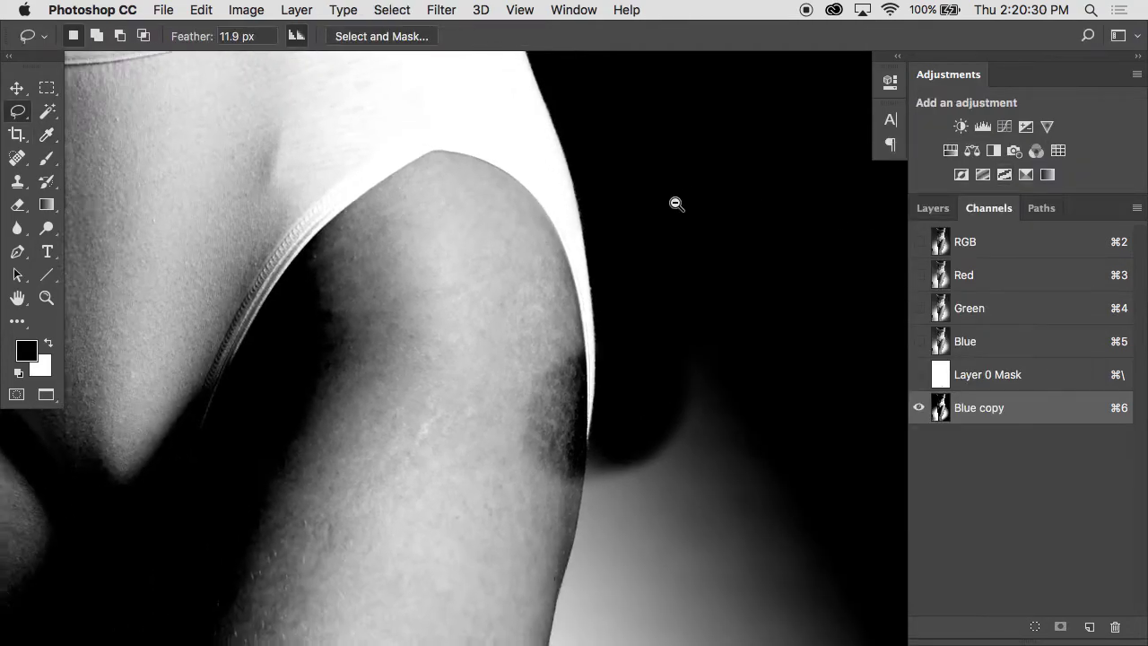
left_click(676, 204, "alt+super")
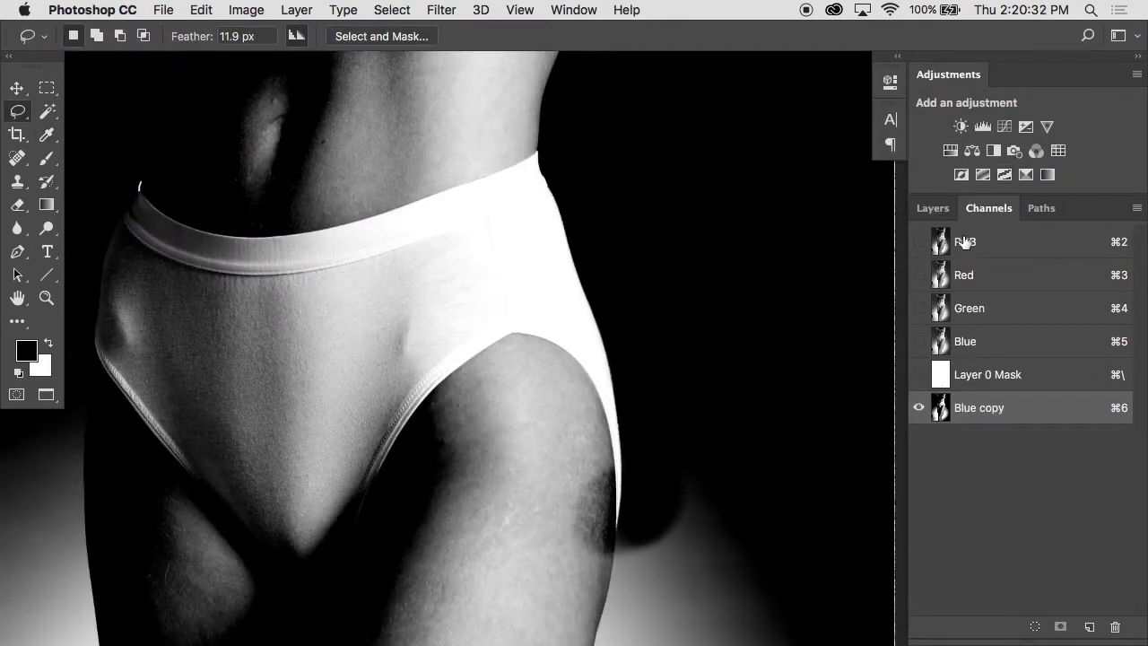
left_click(964, 242)
left_click(938, 209)
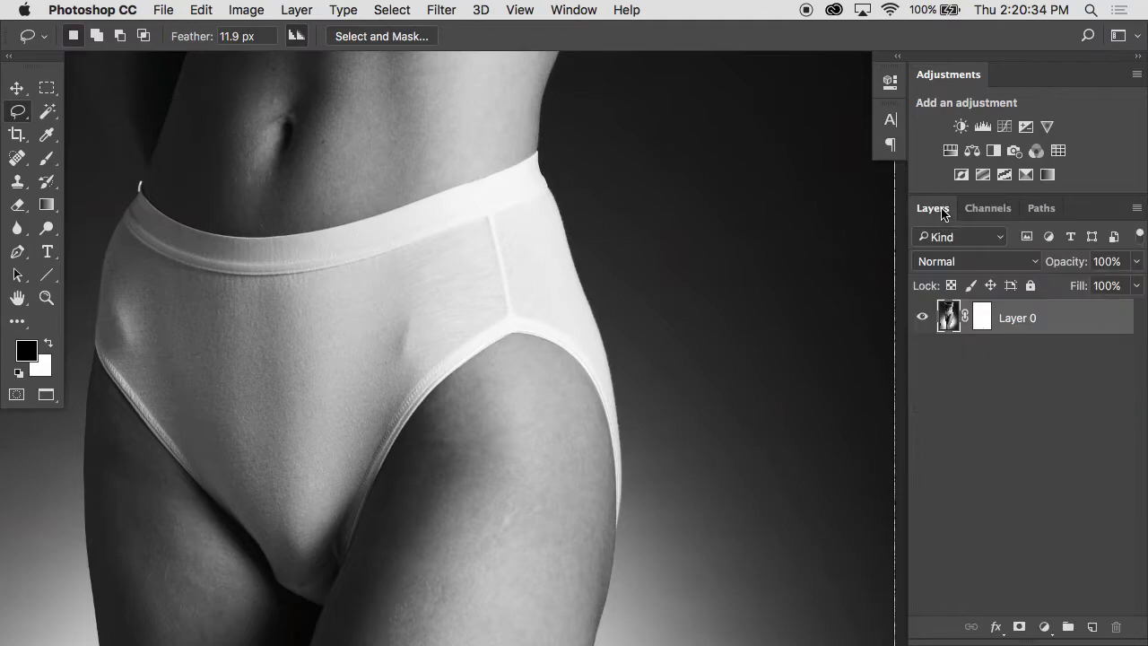
Target Layer 0's mask and load the Blue copy channel as a new selection
left_click(984, 320)
left_click(392, 10)
left_click(401, 378)
left_click(615, 263)
left_click(610, 290)
left_click(733, 210)
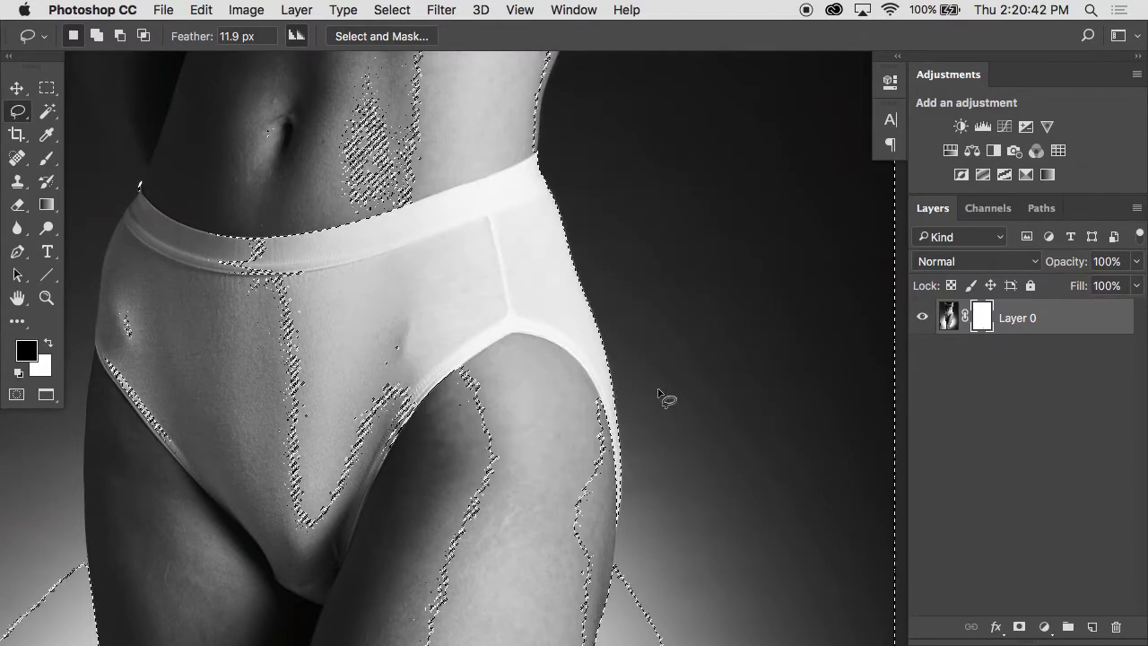
Enlarge the brush to 125 px and try a black mask stroke across the outer hip, undoing the stroke
scroll(679, 390, "up", 5)
key("bracketright")
key("bracketright")
key("bracketright")
key("bracketright")
key("bracketright")
key("bracketright")
key("bracketright")
key("bracketright")
mouse_move(368, 279)
left_mouse_down()
mouse_move(288, 209)
mouse_move(331, 323)
mouse_move(248, 272)
left_mouse_up()
key("super+z")
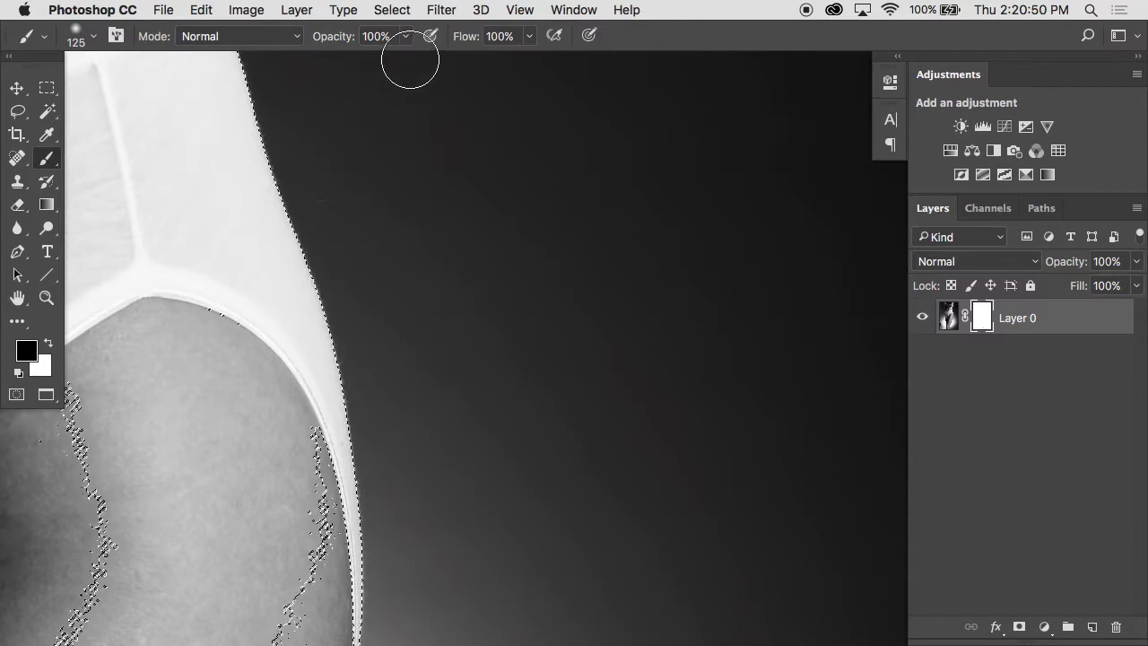
Invert the selection and paint black on the layer mask along the background beside the outer hip
left_click(395, 11)
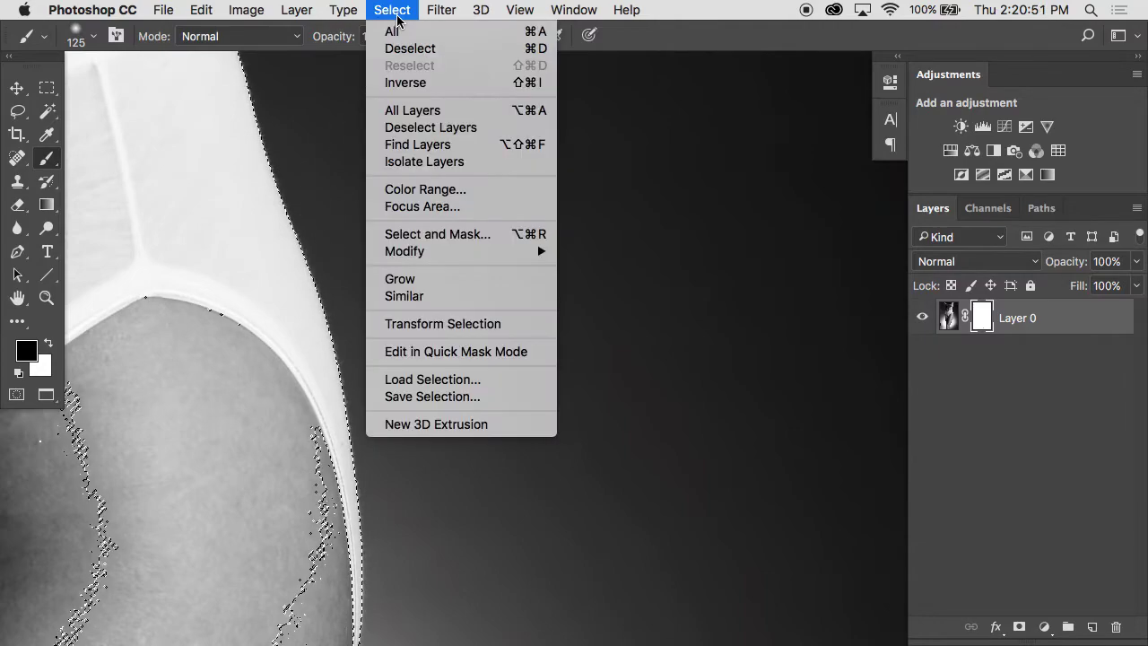
left_click(536, 85)
mouse_move(340, 285)
left_mouse_down()
mouse_move(314, 231)
mouse_move(331, 419)
mouse_move(273, 224)
mouse_move(340, 333)
mouse_move(350, 462)
mouse_move(307, 307)
mouse_move(266, 46)
left_mouse_up()
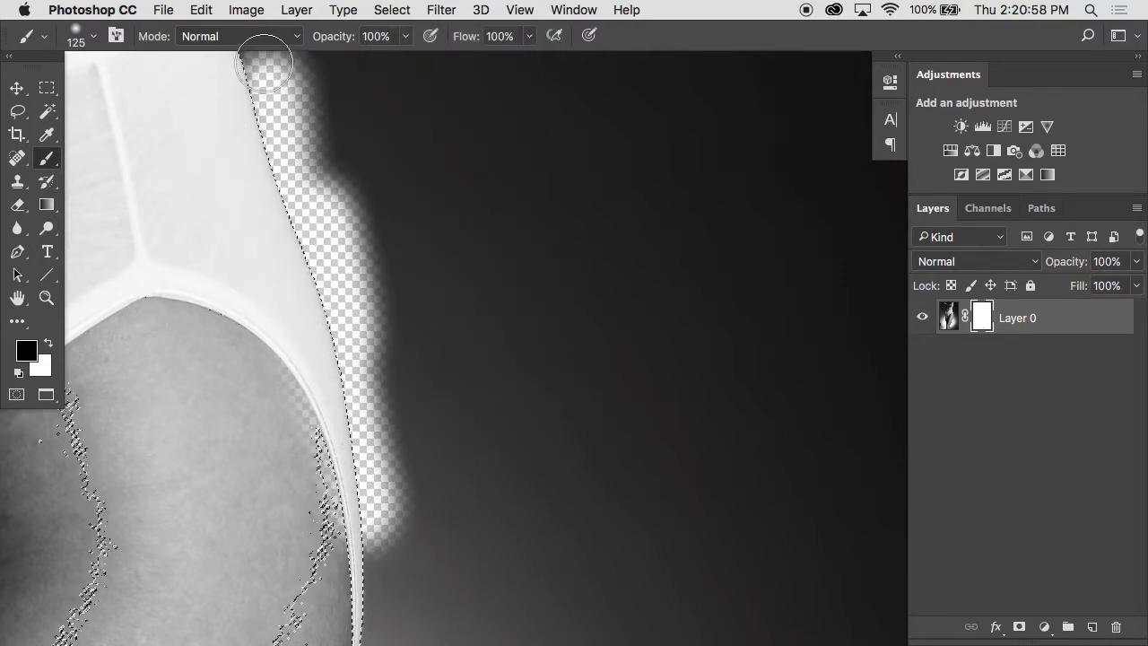
Hide the selection outline and paint the mask black along the hip's outer edge up to the waistband
left_click(272, 282, "super")
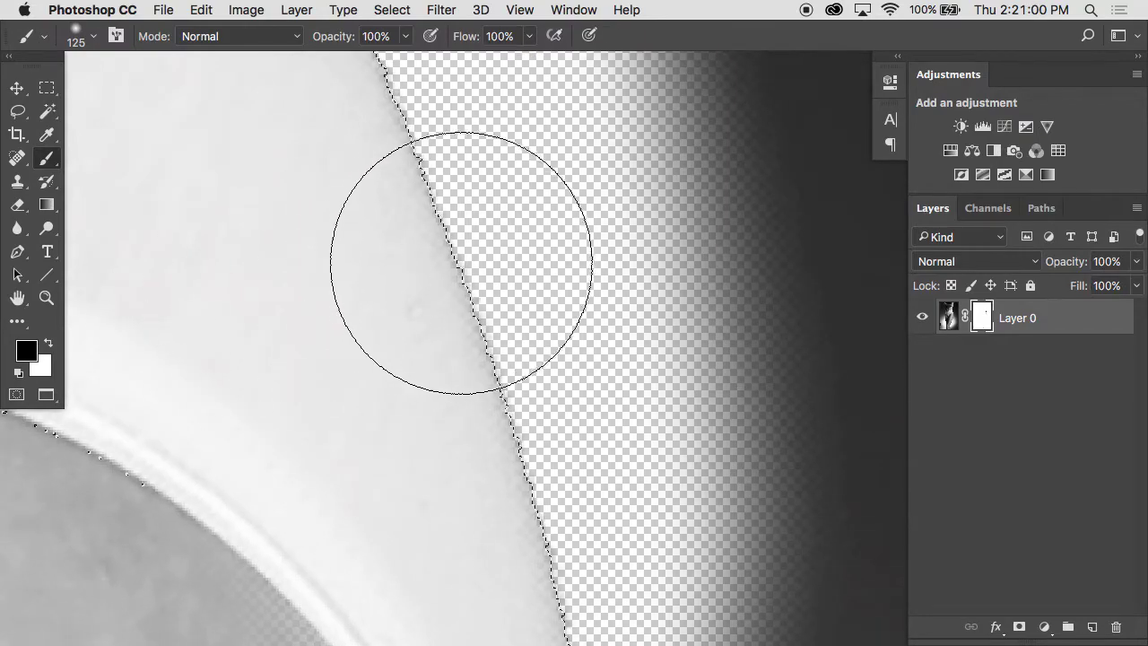
scroll(461, 260, "down", 3)
scroll(461, 260, "right", 3)
scroll(461, 267, "up", 3)
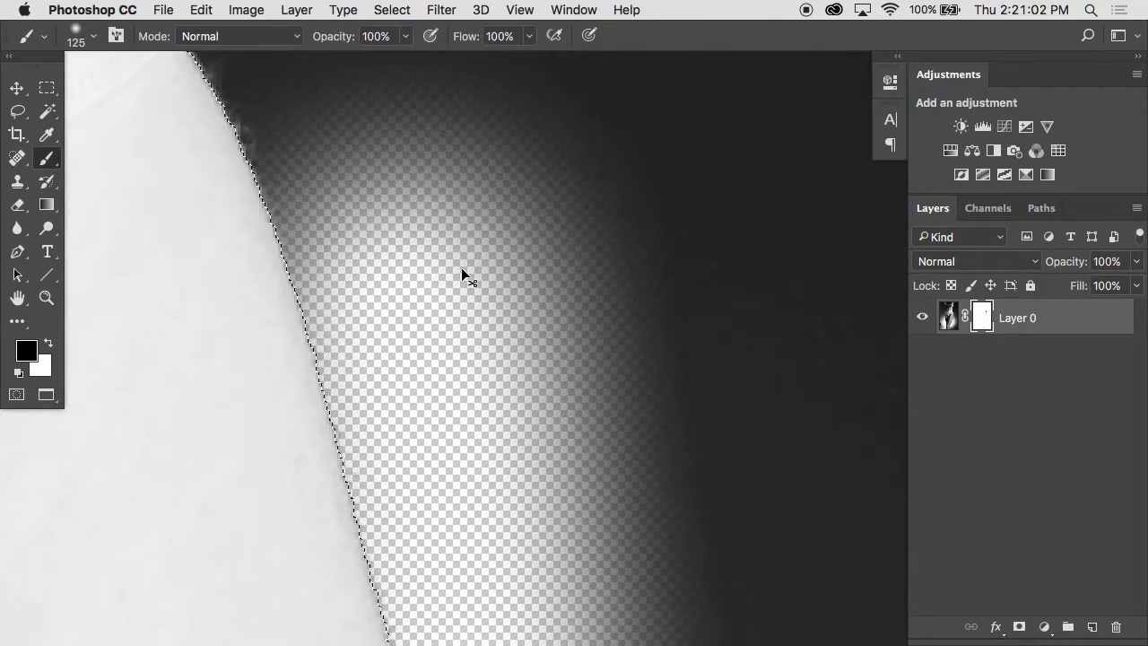
key("super+d")
scroll(367, 324, "up", 3)
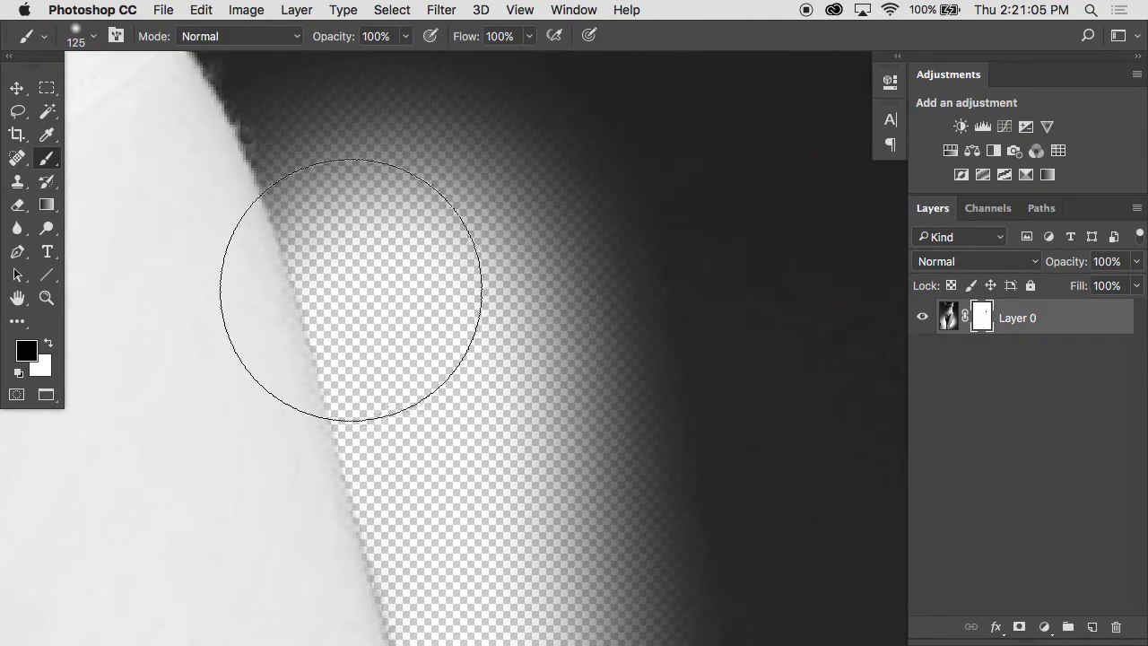
mouse_move(320, 192)
left_mouse_down()
mouse_move(544, 322)
mouse_move(685, 467)
mouse_move(594, 279)
mouse_move(502, 245)
mouse_move(498, 374)
mouse_move(561, 496)
mouse_move(463, 300)
mouse_move(572, 319)
mouse_move(514, 143)
mouse_move(516, 219)
mouse_move(575, 356)
mouse_move(520, 240)
mouse_move(496, 155)
mouse_move(468, 242)
mouse_move(538, 523)
mouse_move(509, 437)
left_mouse_up()
scroll(509, 437, "down", 3)
left_click_drag(475, 377, 574, 481)
scroll(574, 482, "up", 3)
scroll(576, 486, "down", 1)
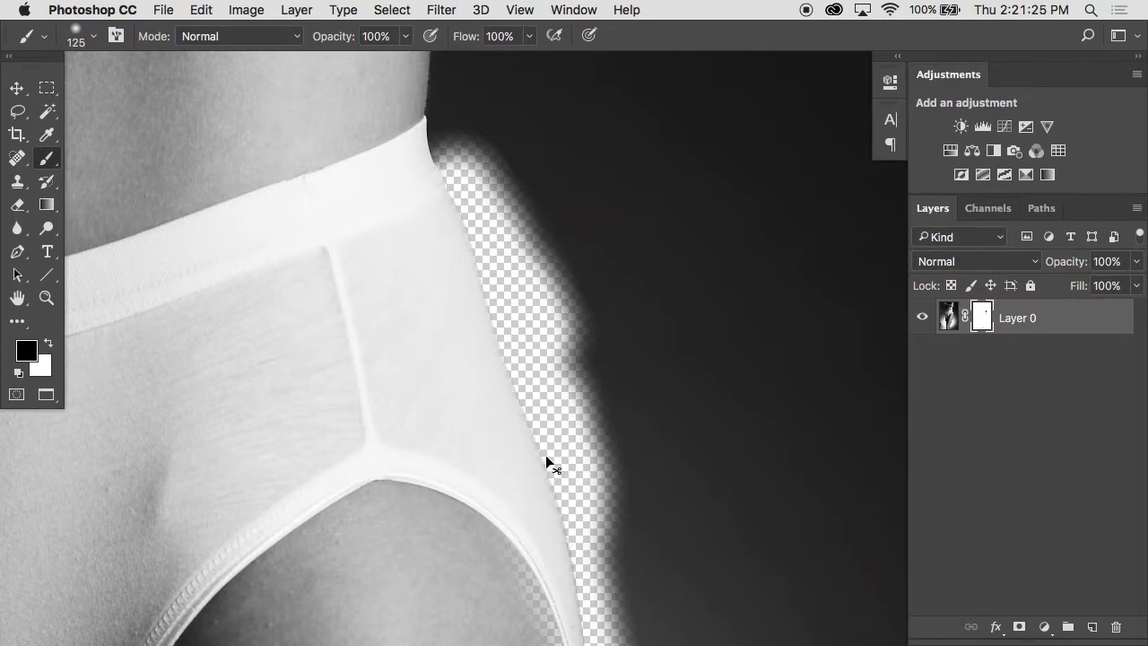
Briefly show the selection outline, hide it again, and mask the background along the underwear's lower outer edge with a smaller brush
key("super+alt+2")
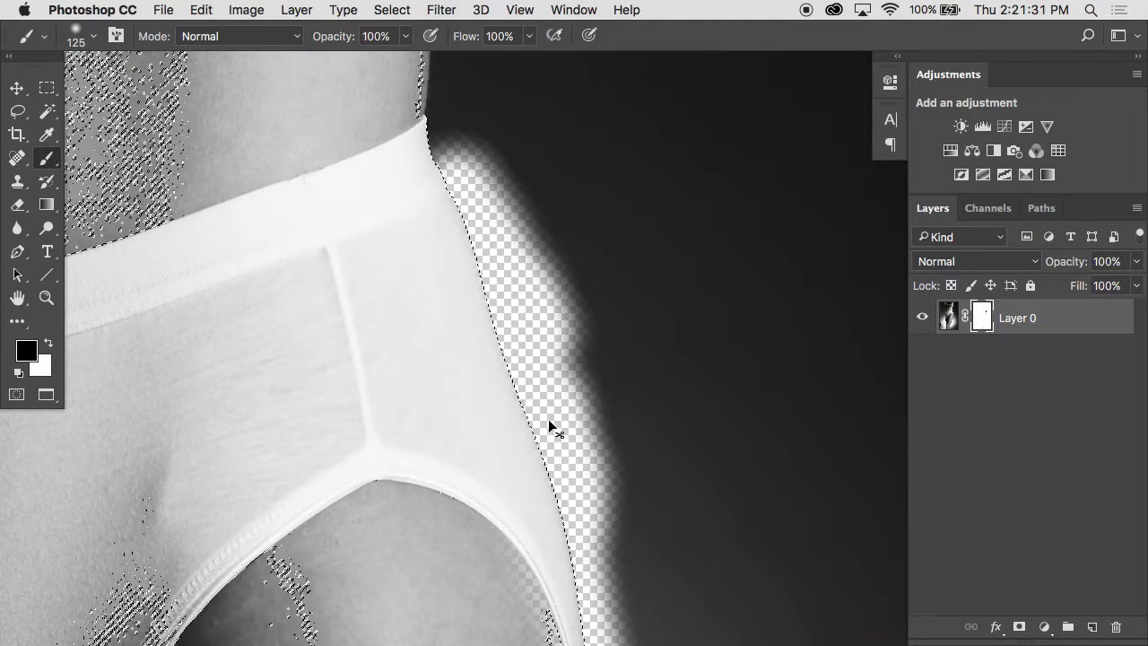
key("super+h")
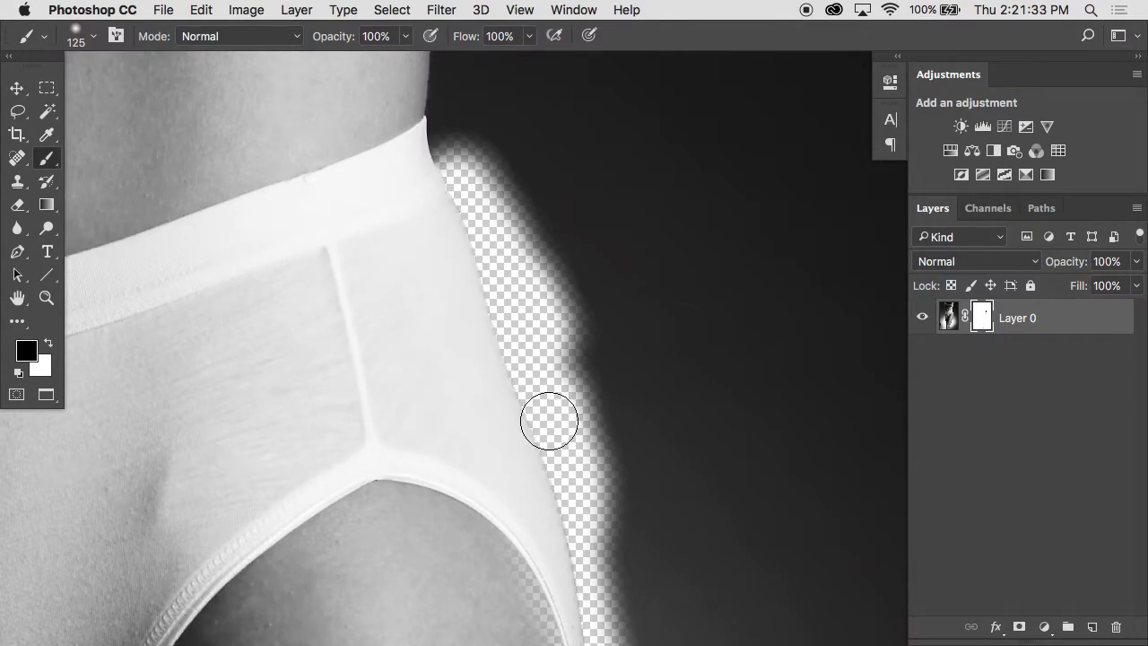
scroll(541, 183, "up", 8)
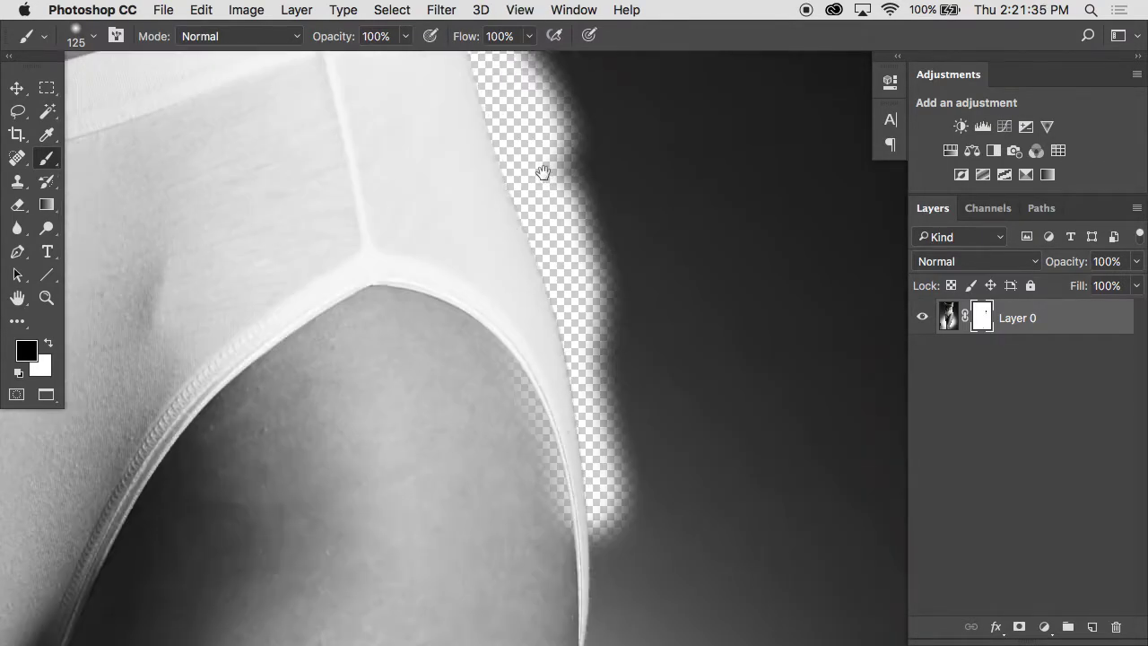
key("bracketleft")
key("bracketleft")
key("bracketleft")
key("bracketleft")
key("bracketleft")
key("bracketleft")
key("bracketleft")
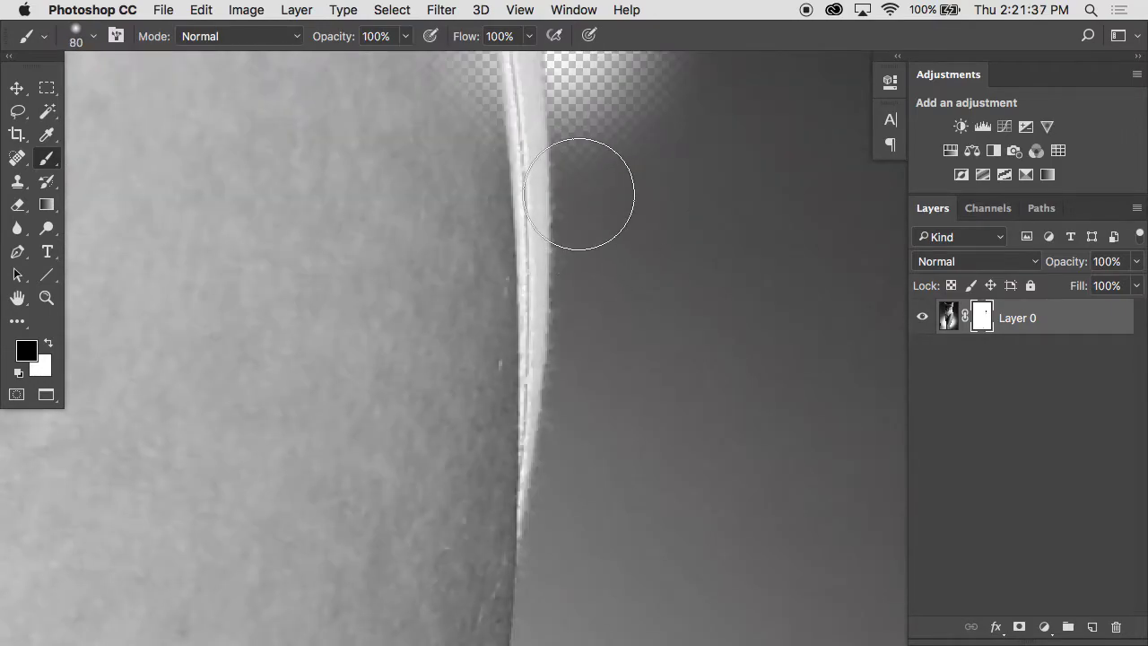
mouse_move(544, 56)
left_mouse_down()
mouse_move(589, 327)
mouse_move(572, 72)
mouse_move(562, 471)
mouse_move(544, 578)
mouse_move(557, 399)
mouse_move(592, 335)
left_mouse_up()
scroll(592, 336, "down", 5)
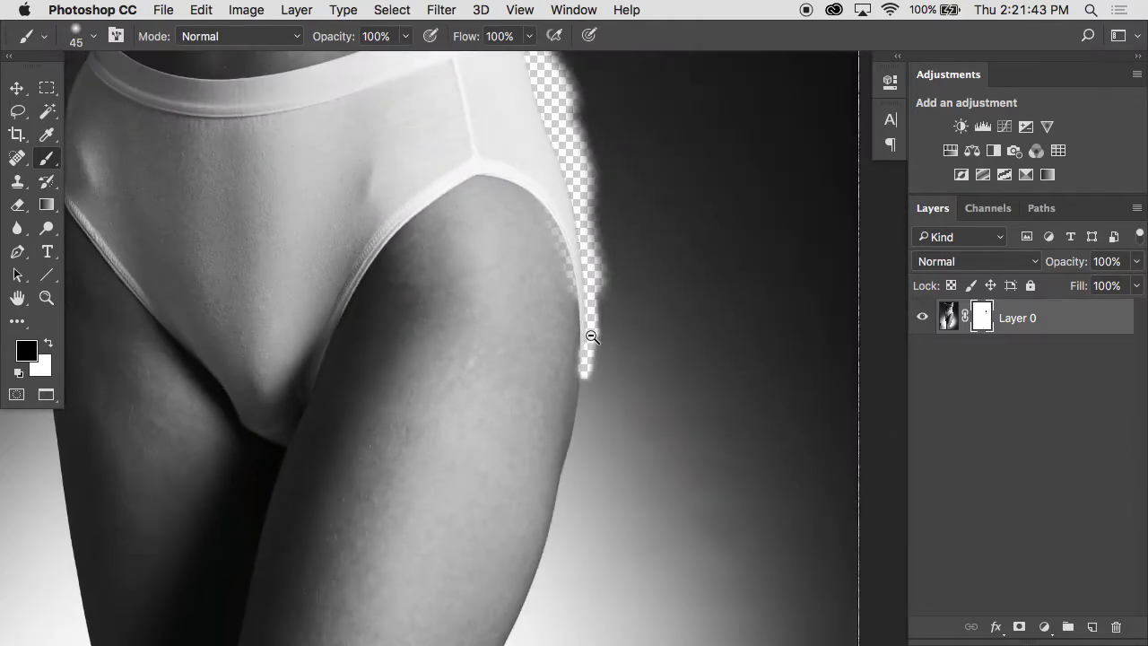
Mask the background along the upper outer thigh edge with connected straight strokes of a 6 px black brush
left_click_drag(543, 433, 499, 287)
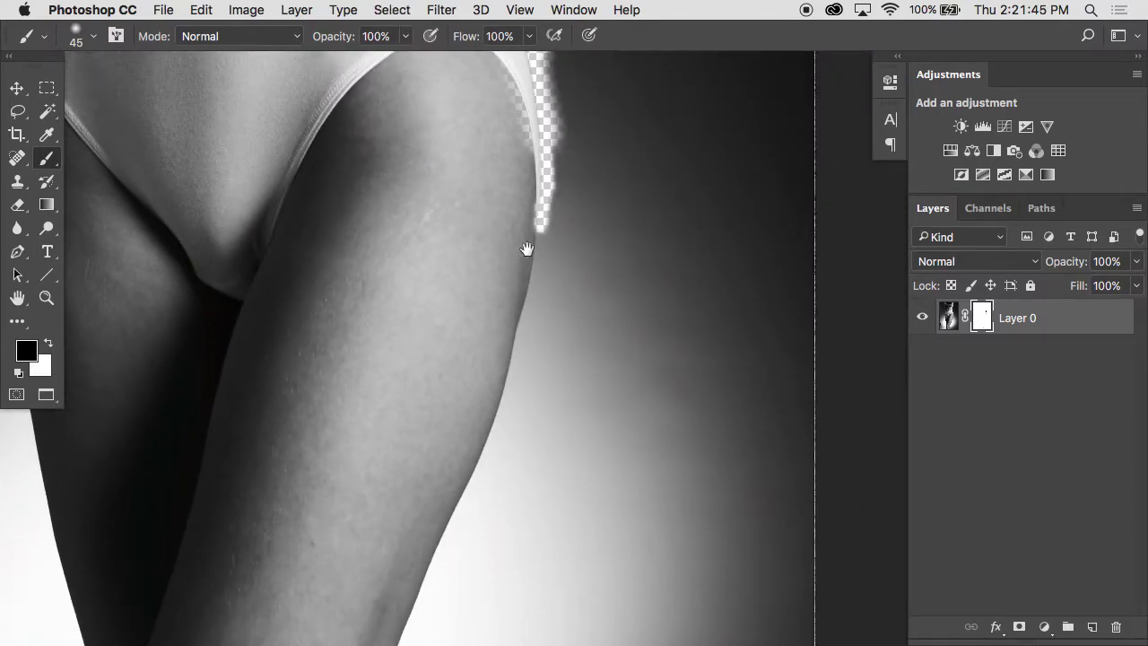
scroll(526, 249, "up", 5)
key("bracketleft")
key("bracketleft")
key("bracketleft")
key("bracketleft")
key("bracketleft")
key("bracketleft")
key("bracketleft")
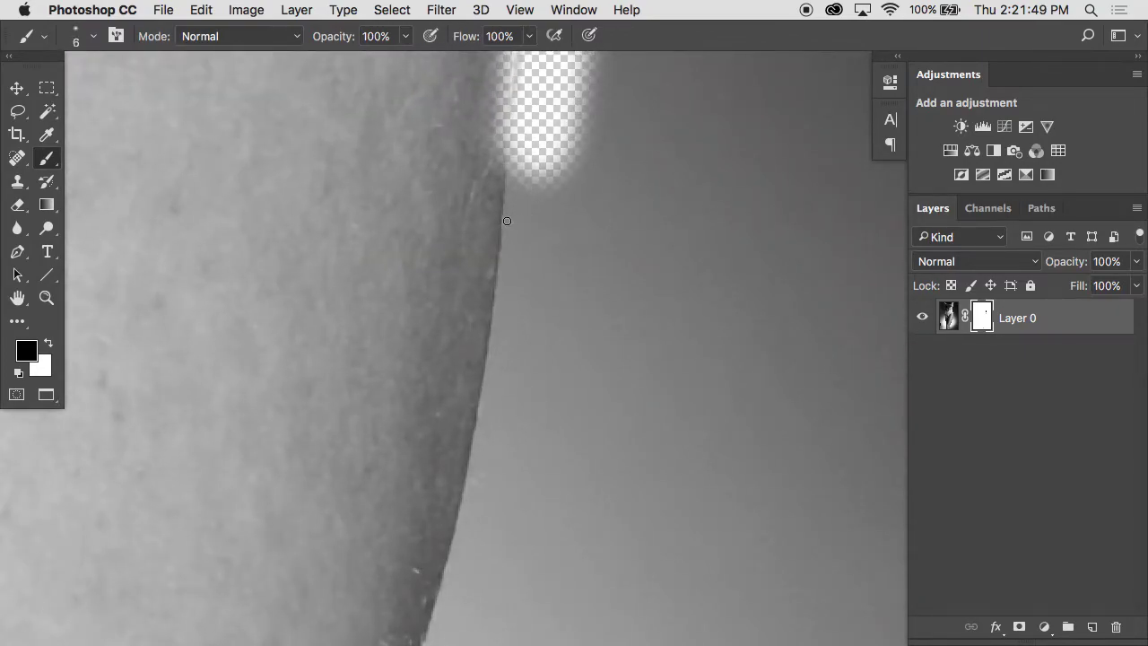
left_click(497, 302, "shift")
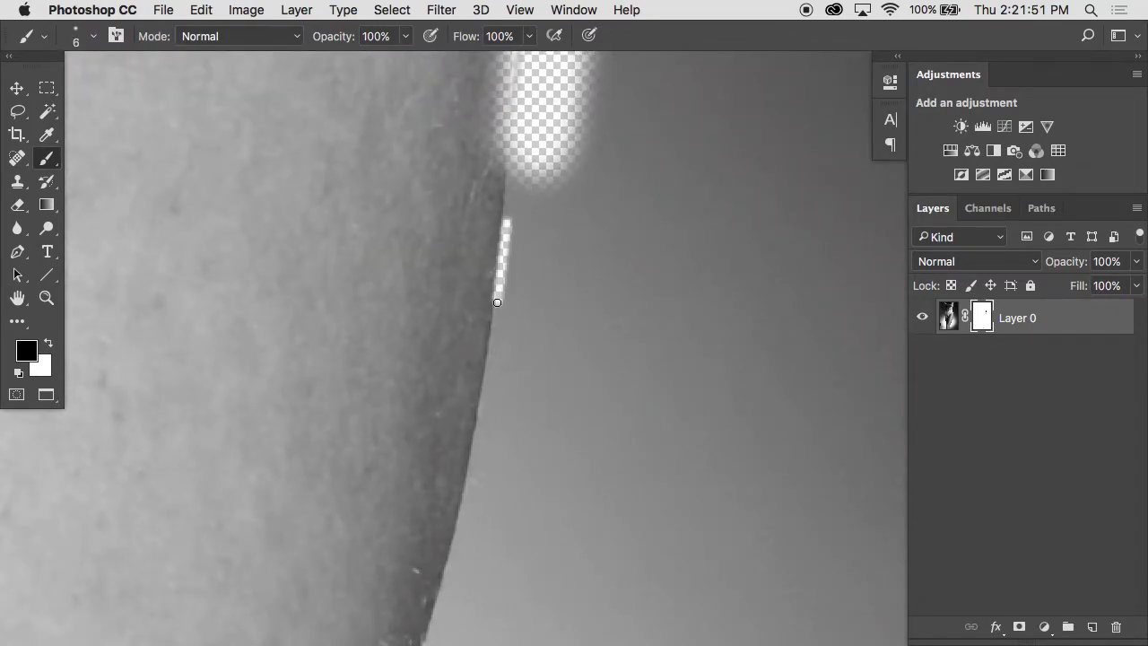
left_click(489, 371, "shift")
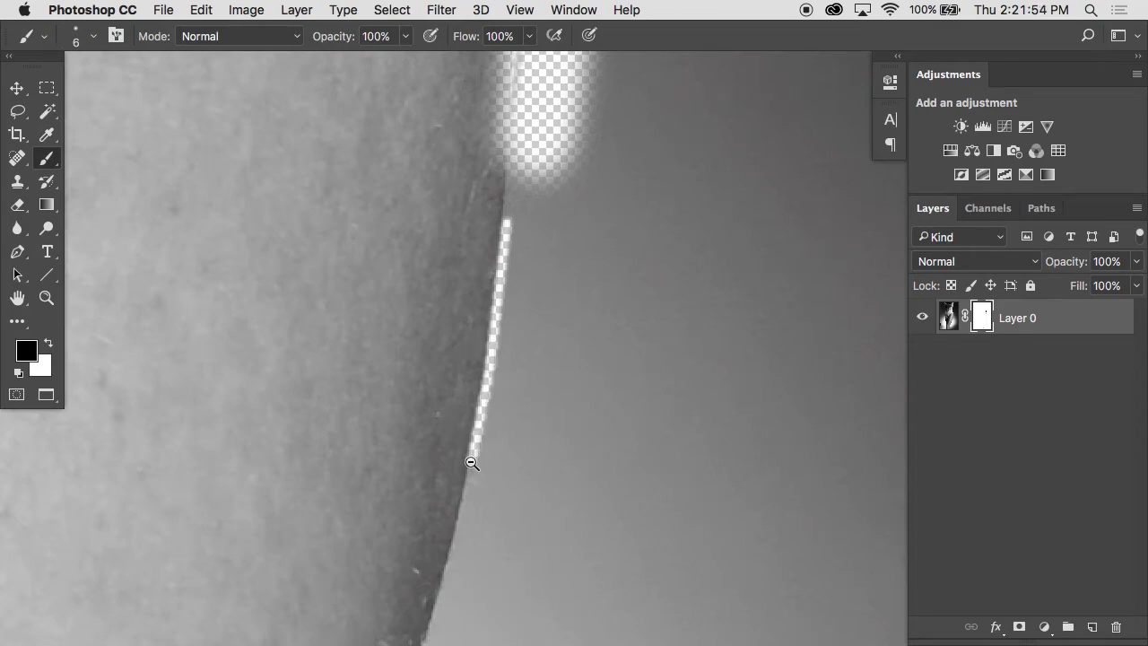
Toggle the visibility of the DandB and Background copy layers in the layered file to compare how the two figures overlap
key("super+0")
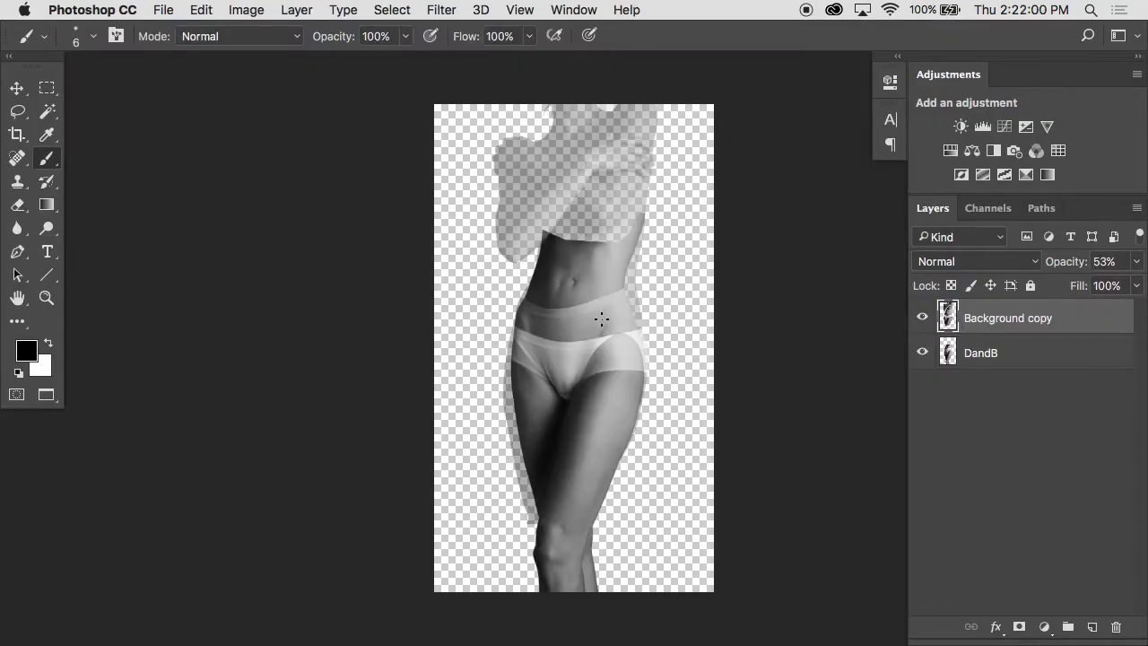
key("v")
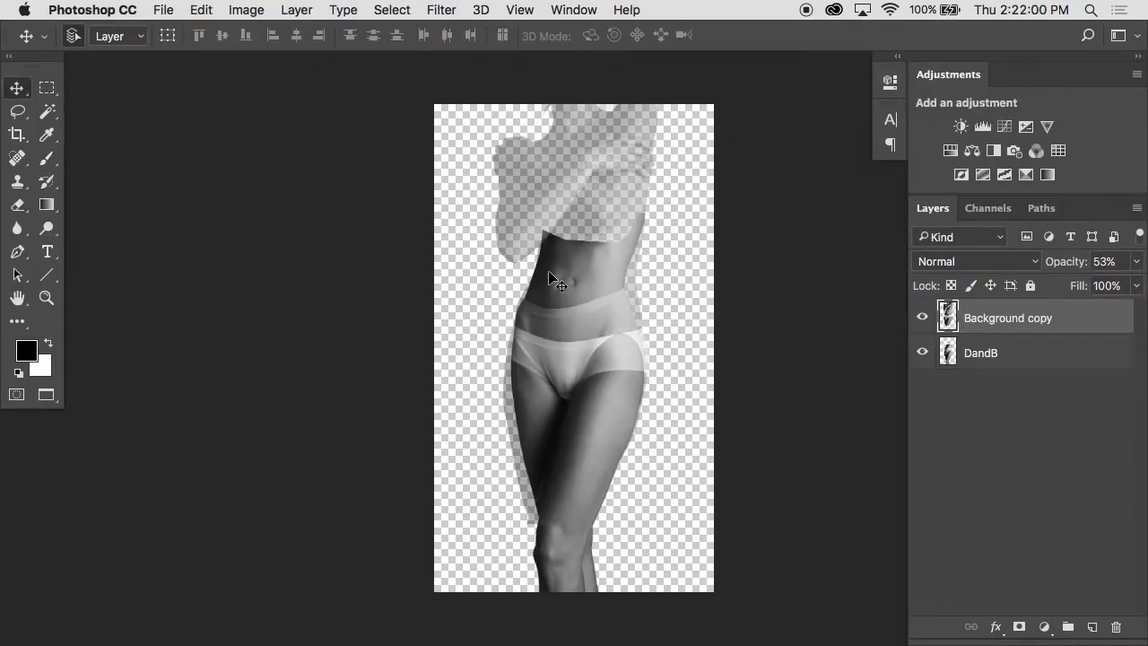
left_click(924, 352)
left_click(922, 347)
left_click(923, 319)
left_click(922, 319)
left_click(922, 353)
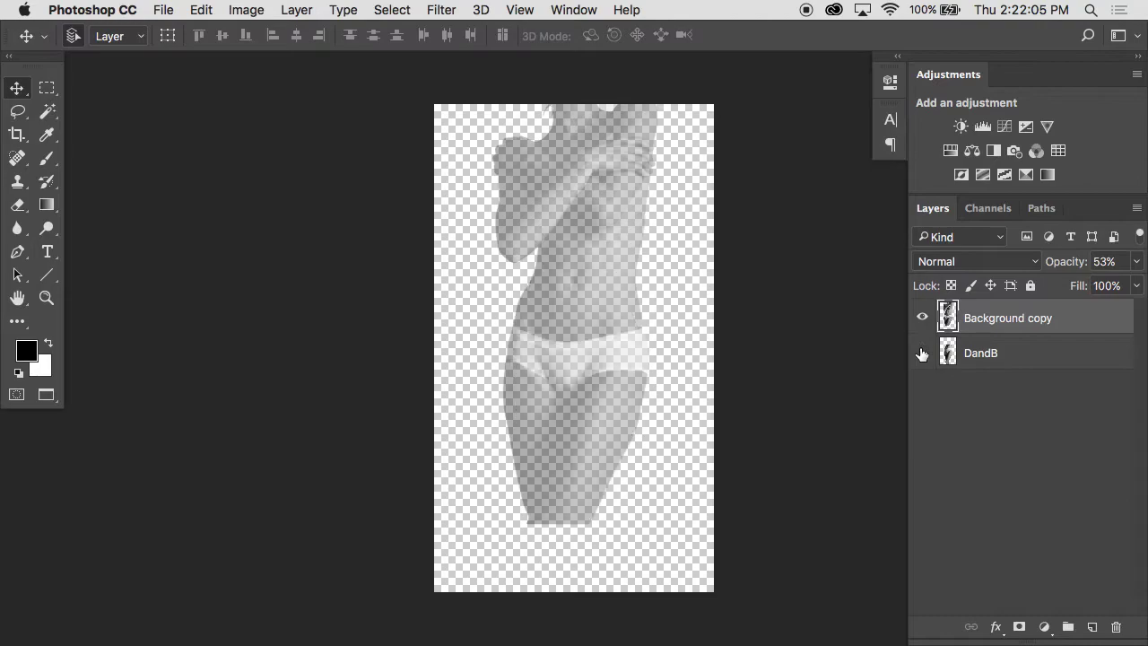
left_click(922, 352)
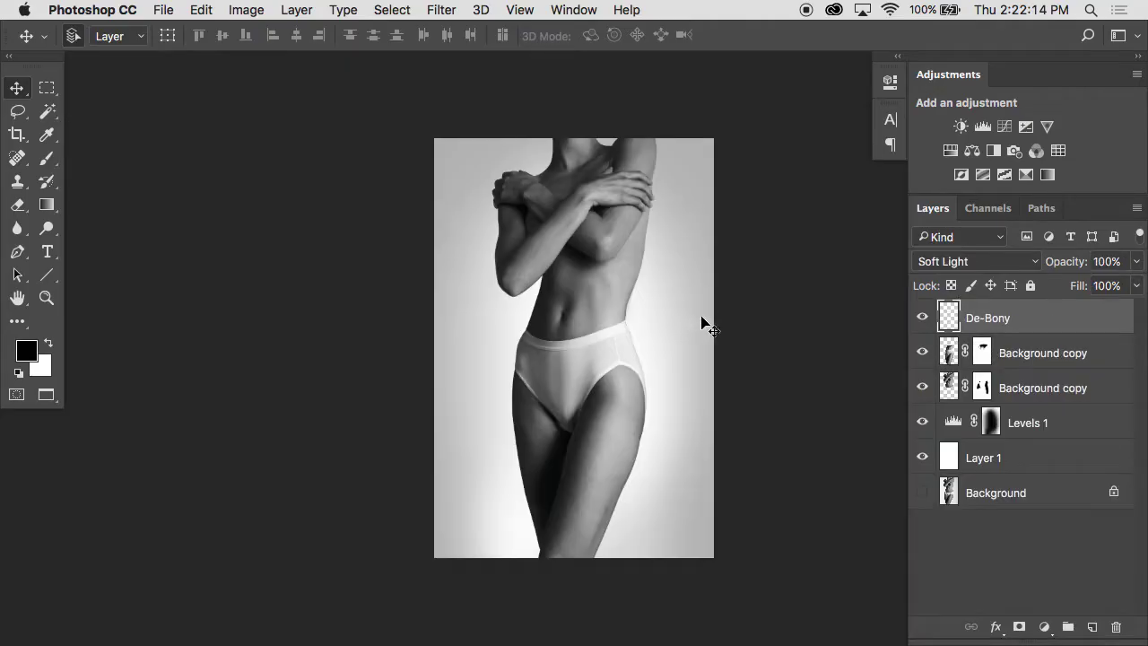
Compare the finished composite with its original Background layer by repeatedly isolating that layer and restoring the others
left_click_drag(705, 321, 607, 320)
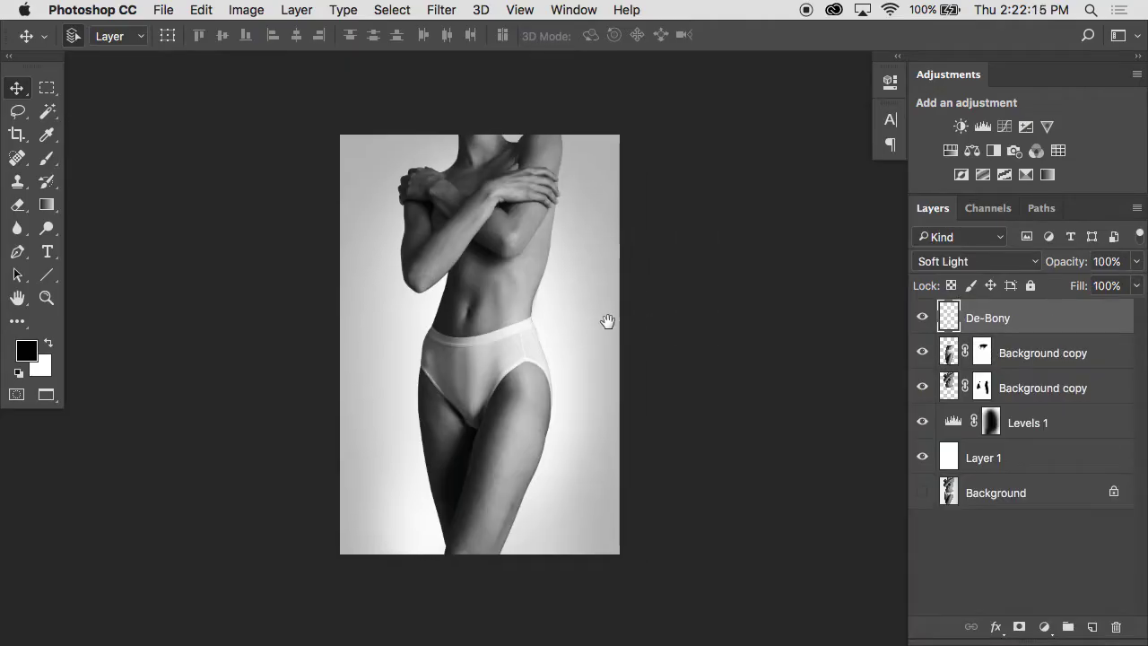
left_click(923, 493, "alt")
left_click(923, 493, "alt")
left_click(923, 492, "alt")
left_click(923, 492, "alt")
mouse_move(922, 318)
left_mouse_down()
mouse_move(928, 425)
mouse_move(923, 323)
left_mouse_up()
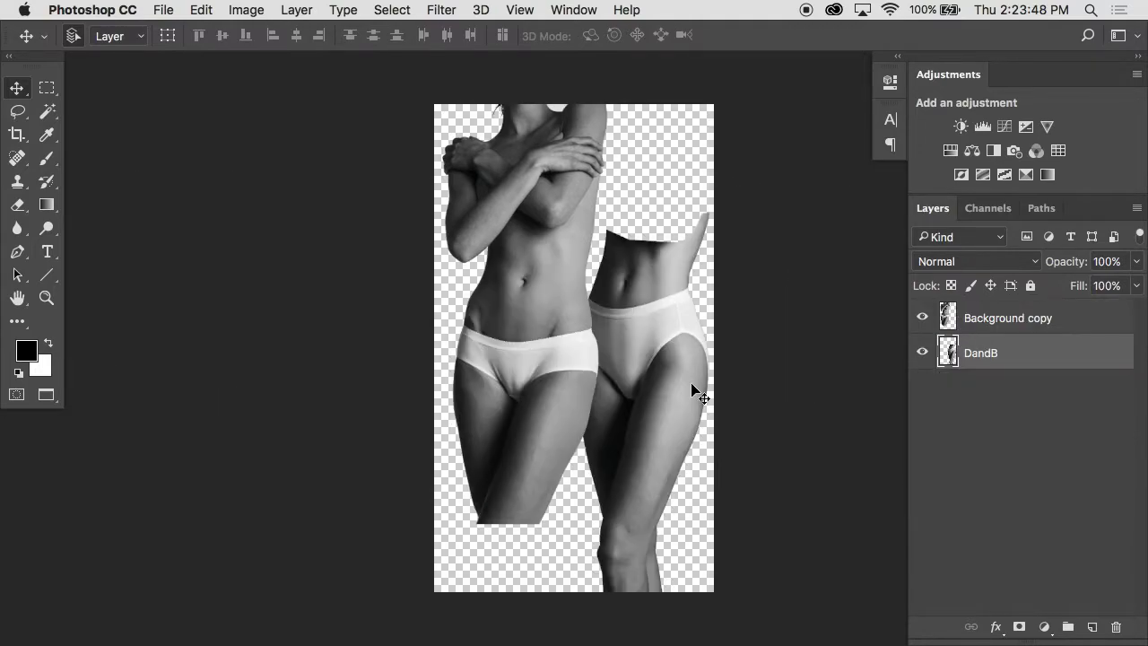
Switch to Use this top.tif and examine the Blue copy channel's edges around the hands, fingers and hair
key("ctrl+Down")
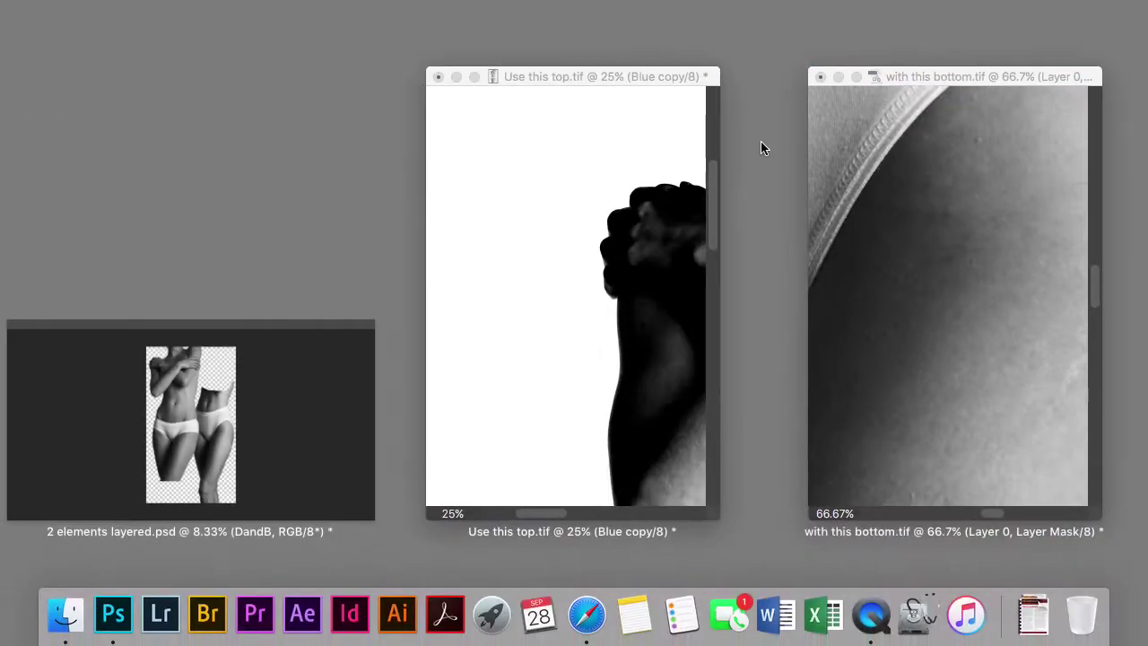
left_click(469, 254)
left_click_drag(458, 240, 436, 392)
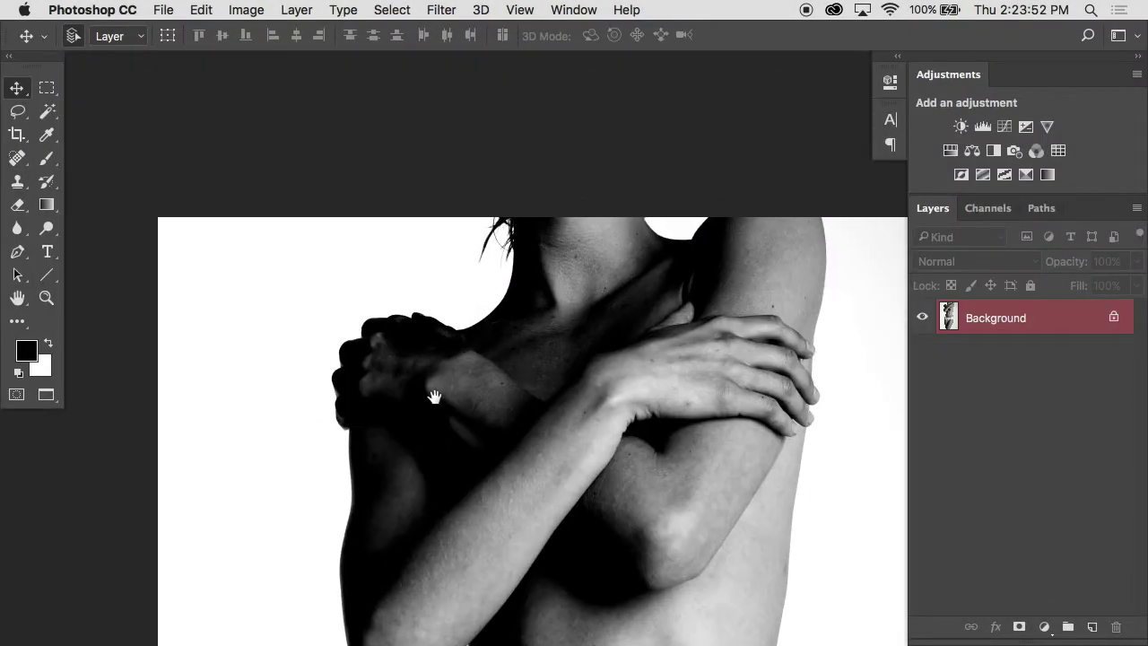
scroll(449, 264, "up", 3)
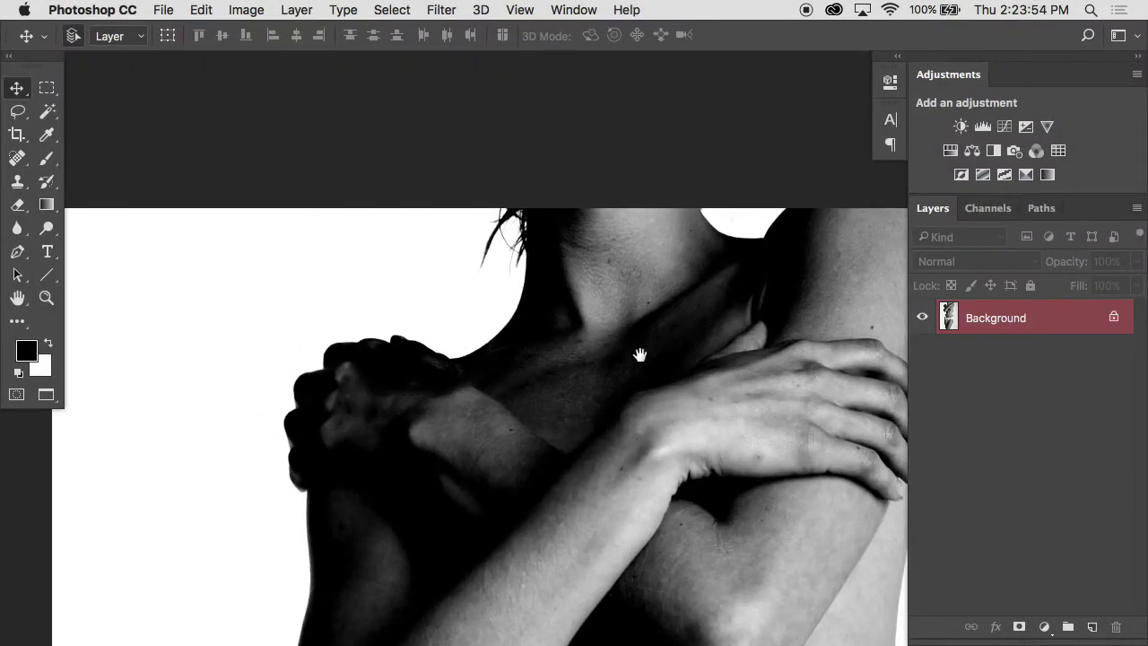
left_click_drag(658, 351, 454, 266)
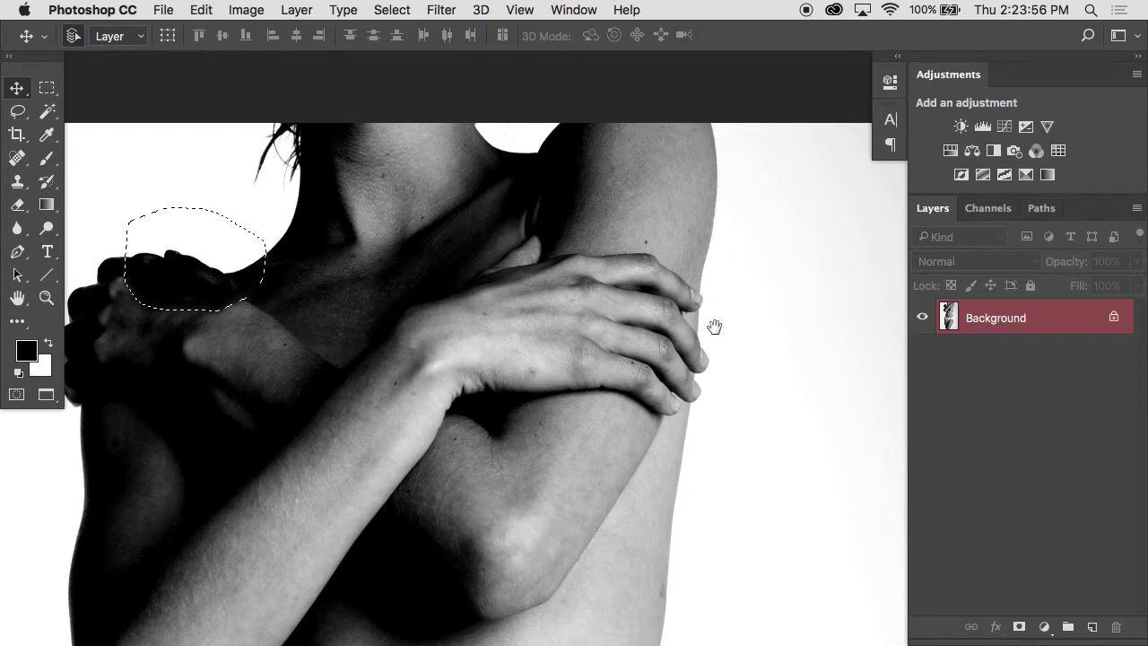
scroll(706, 365, "up", 3)
left_click(706, 365)
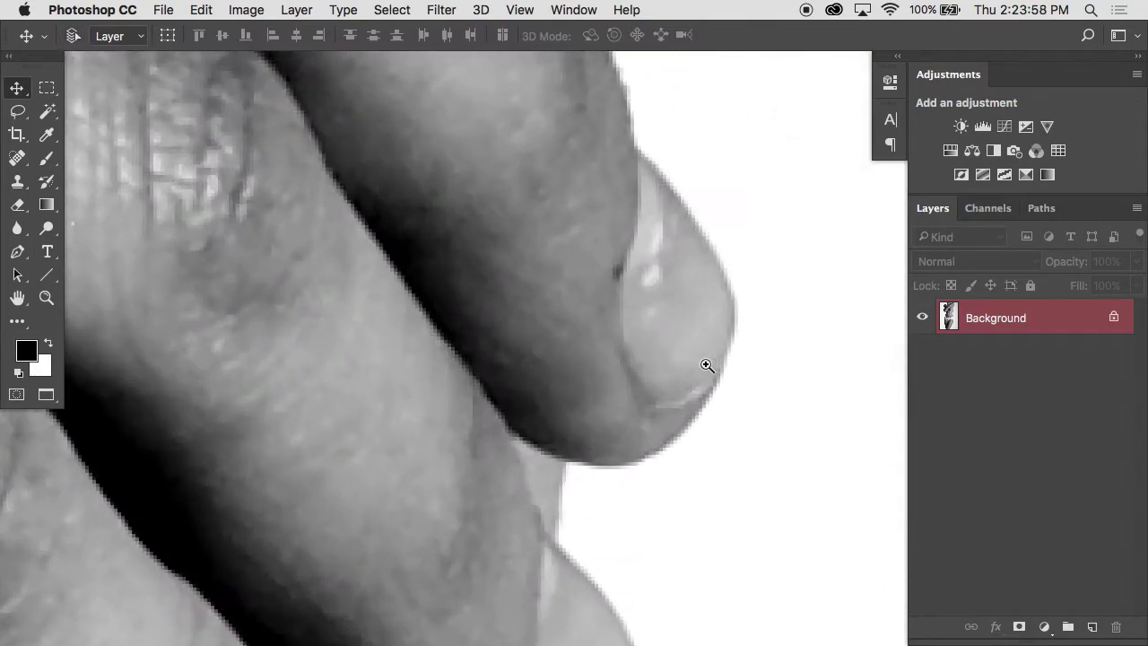
left_click_drag(553, 302, 547, 396)
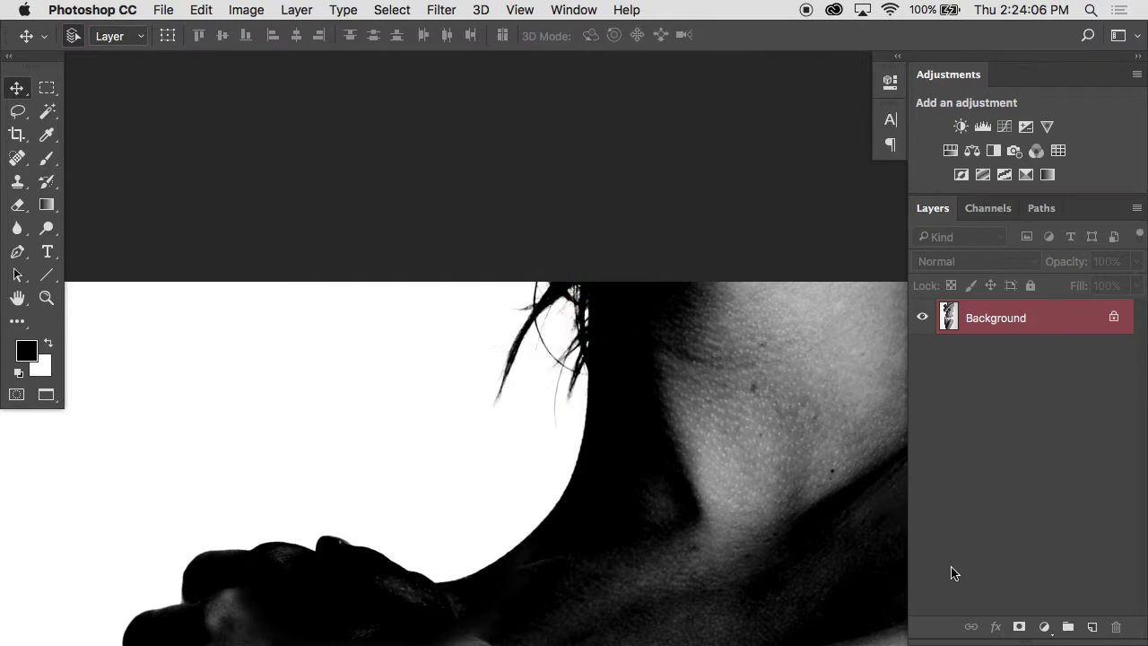
Add a layer mask to the top figure's Background layer, check the Blue copy channel, and return to the RGB composite
left_click(1019, 622)
left_click(981, 235)
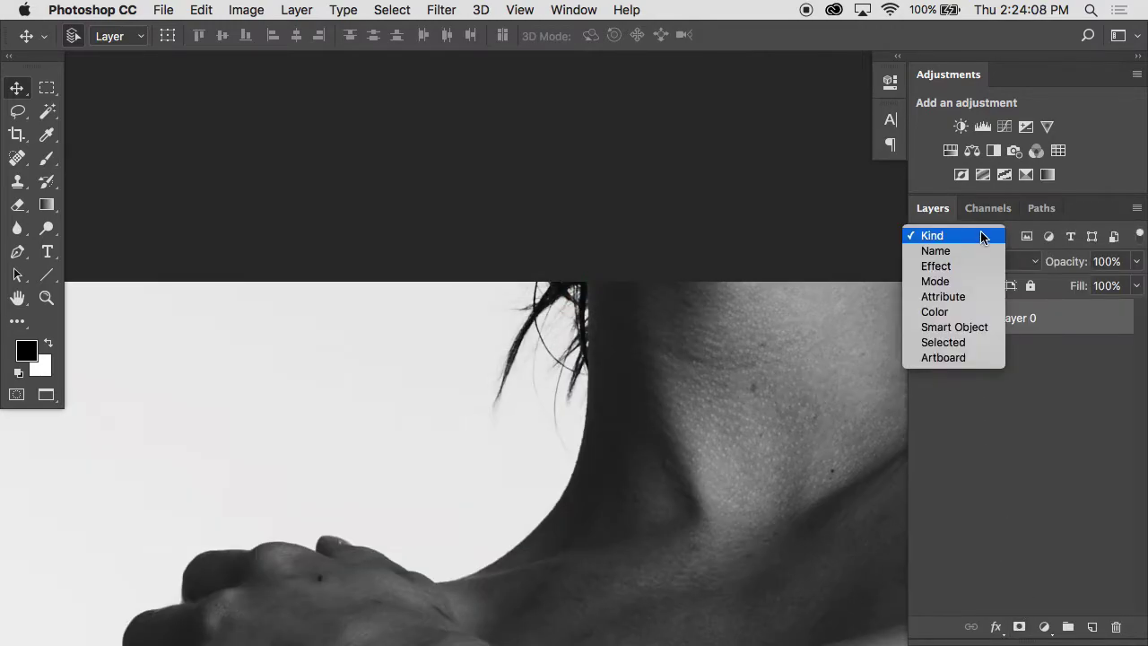
left_click(982, 216)
left_click(986, 213)
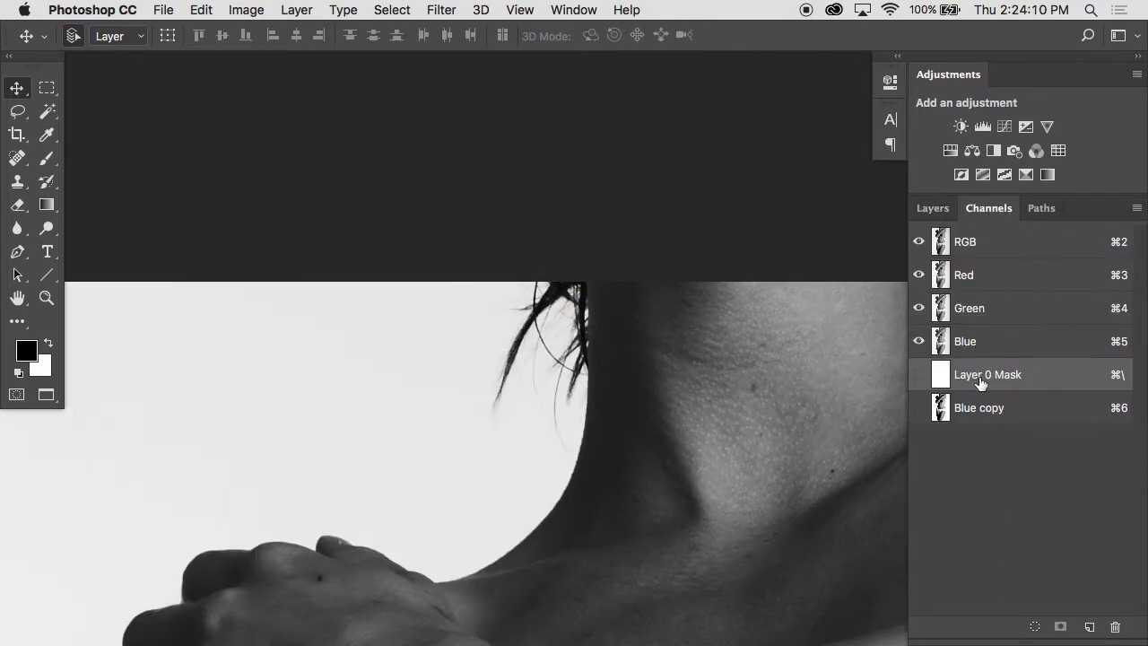
left_click(977, 411)
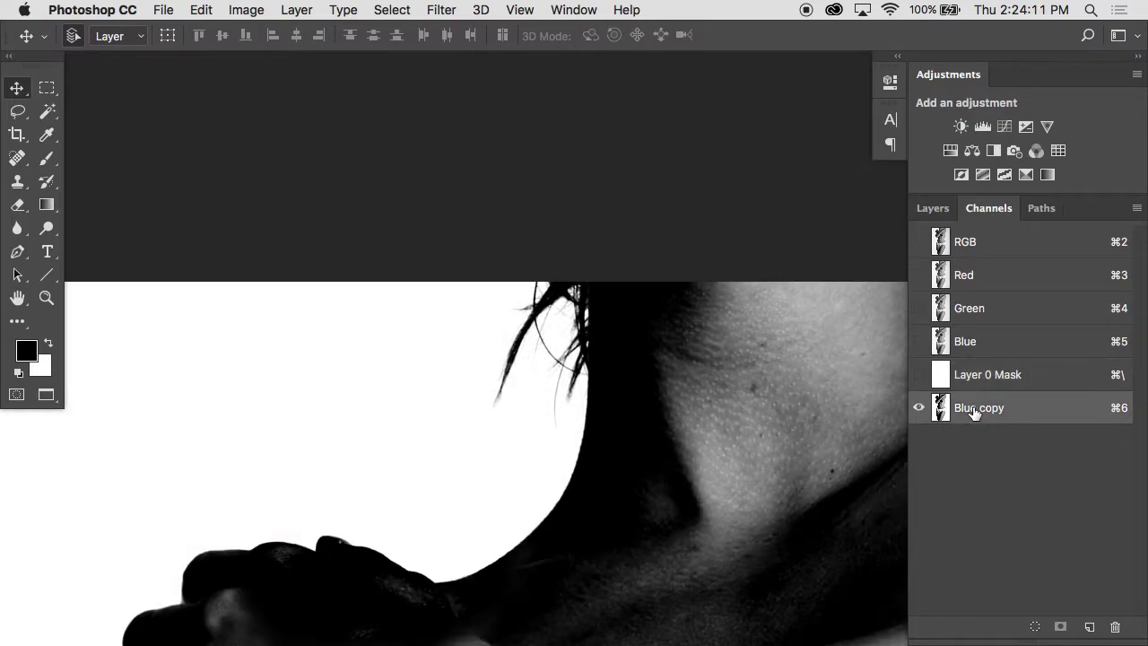
left_click(973, 247)
Load the Blue copy channel of Use this top.tif as a new selection
left_click(392, 10)
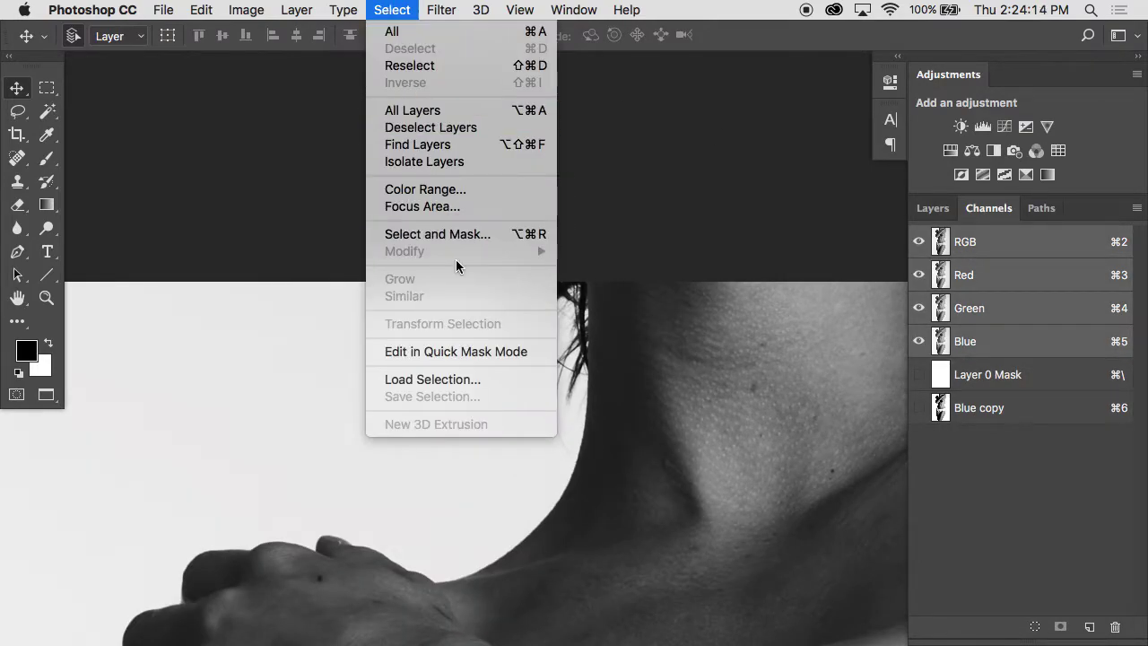
left_click(441, 379)
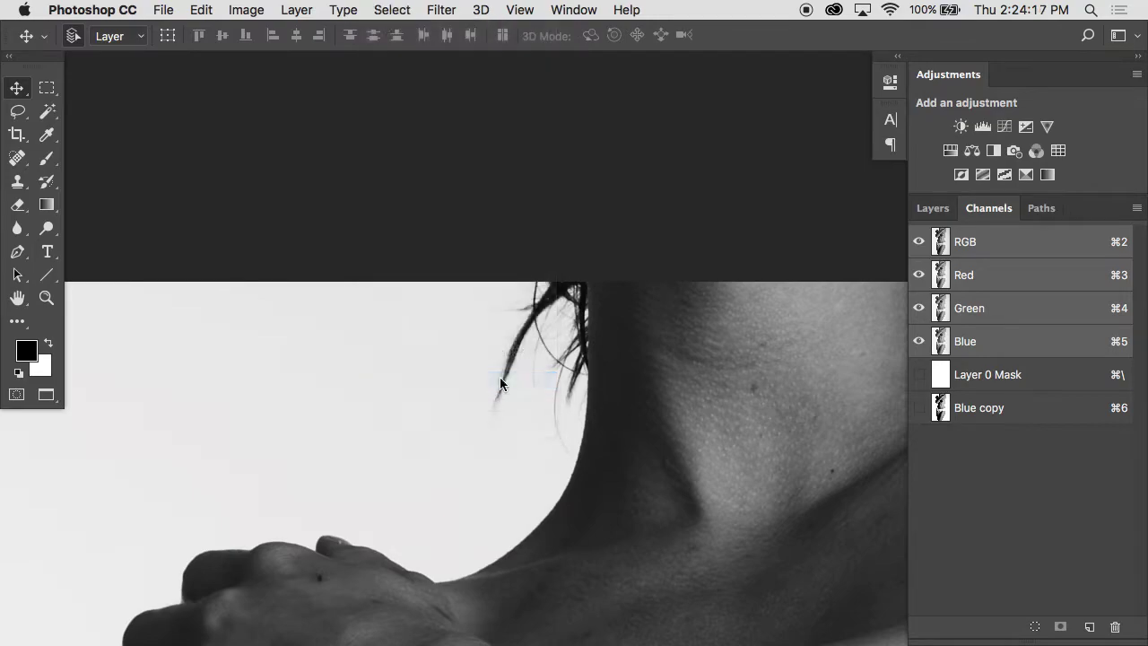
left_click(592, 255)
left_click(584, 290)
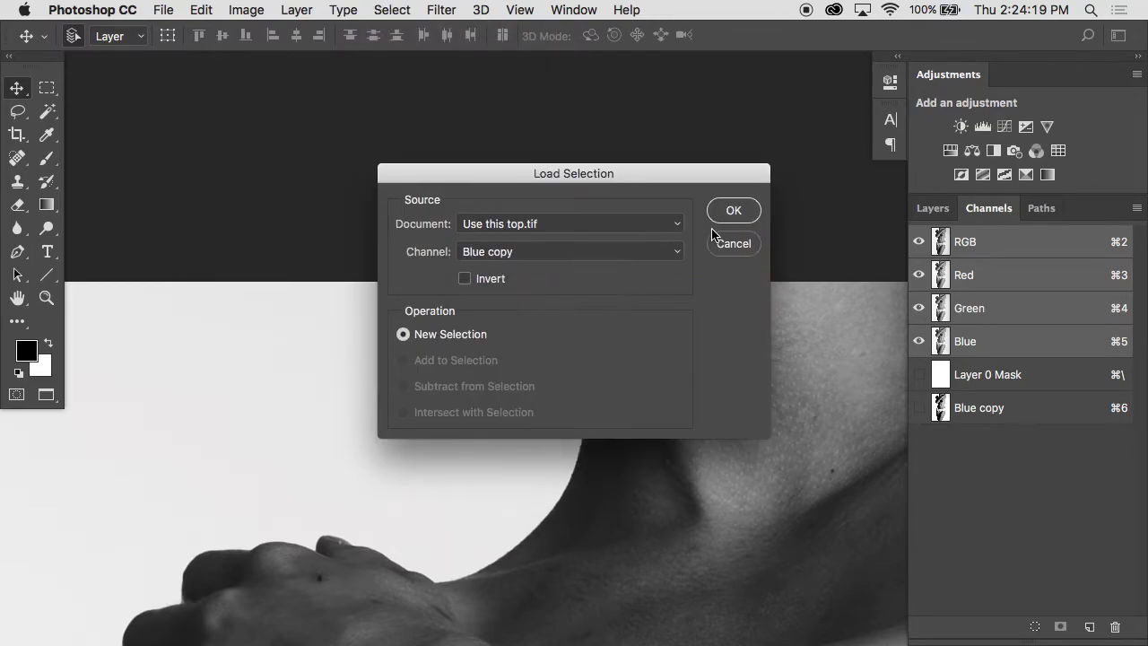
left_click(734, 212)
Paint black on Layer 0's mask through the selection with a 100 px brush, hiding the backdrop beside the neck and loose hair
left_click(933, 207)
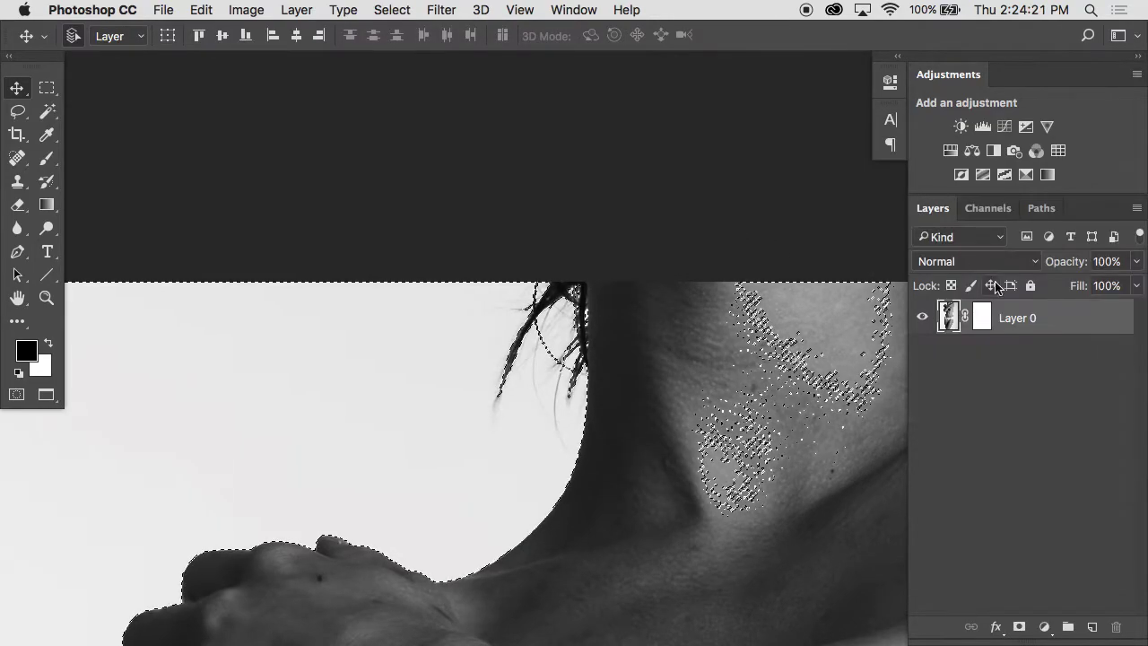
key("b")
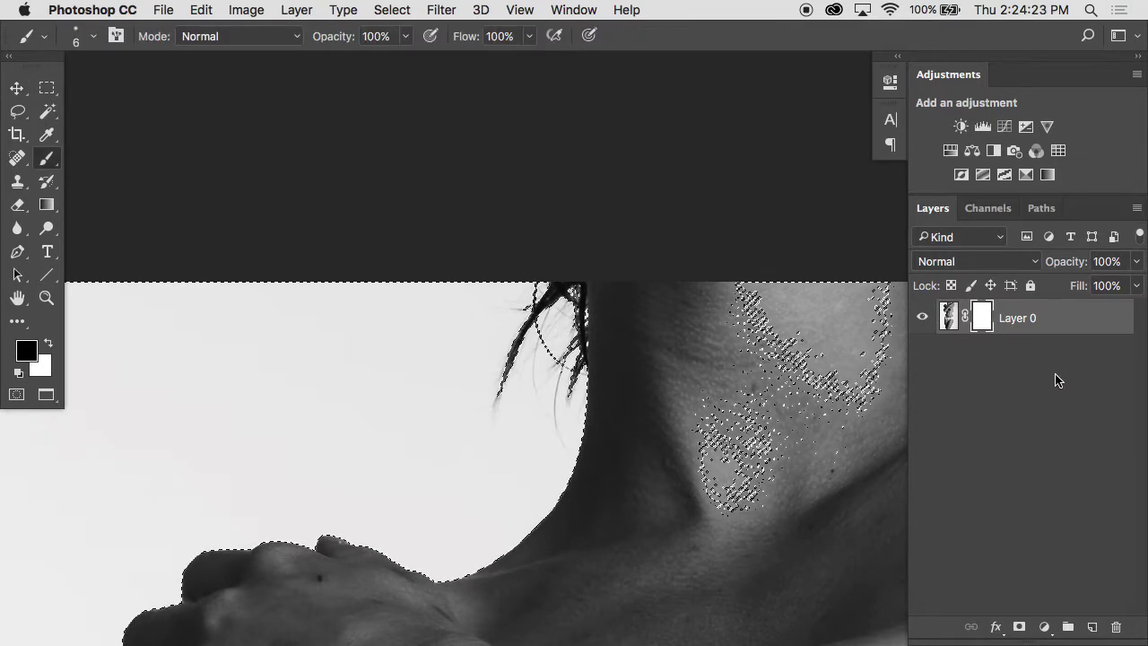
key("bracketright")
key("bracketright")
key("bracketright")
key("bracketright")
key("bracketright")
key("bracketright")
key("bracketright")
key("bracketright")
left_click(422, 341)
mouse_move(439, 272)
left_mouse_down()
mouse_move(464, 339)
mouse_move(496, 312)
mouse_move(518, 247)
mouse_move(554, 238)
mouse_move(573, 275)
mouse_move(577, 412)
mouse_move(559, 342)
mouse_move(523, 346)
mouse_move(499, 403)
mouse_move(509, 402)
mouse_move(453, 310)
mouse_move(512, 443)
mouse_move(431, 331)
mouse_move(552, 379)
mouse_move(549, 480)
mouse_move(493, 557)
mouse_move(409, 566)
mouse_move(450, 558)
mouse_move(524, 460)
mouse_move(505, 510)
mouse_move(460, 412)
mouse_move(263, 351)
left_mouse_up()
Try painting the mask through the selection along the outer edge of the upper arm
key("super+alt+2")
mouse_move(441, 248)
left_mouse_down()
mouse_move(436, 477)
mouse_move(403, 250)
mouse_move(424, 365)
mouse_move(440, 345)
mouse_move(456, 546)
mouse_move(429, 474)
mouse_move(363, 148)
mouse_move(482, 431)
mouse_move(422, 199)
mouse_move(420, 272)
mouse_move(408, 274)
mouse_move(439, 430)
left_mouse_up()
key("super+z")
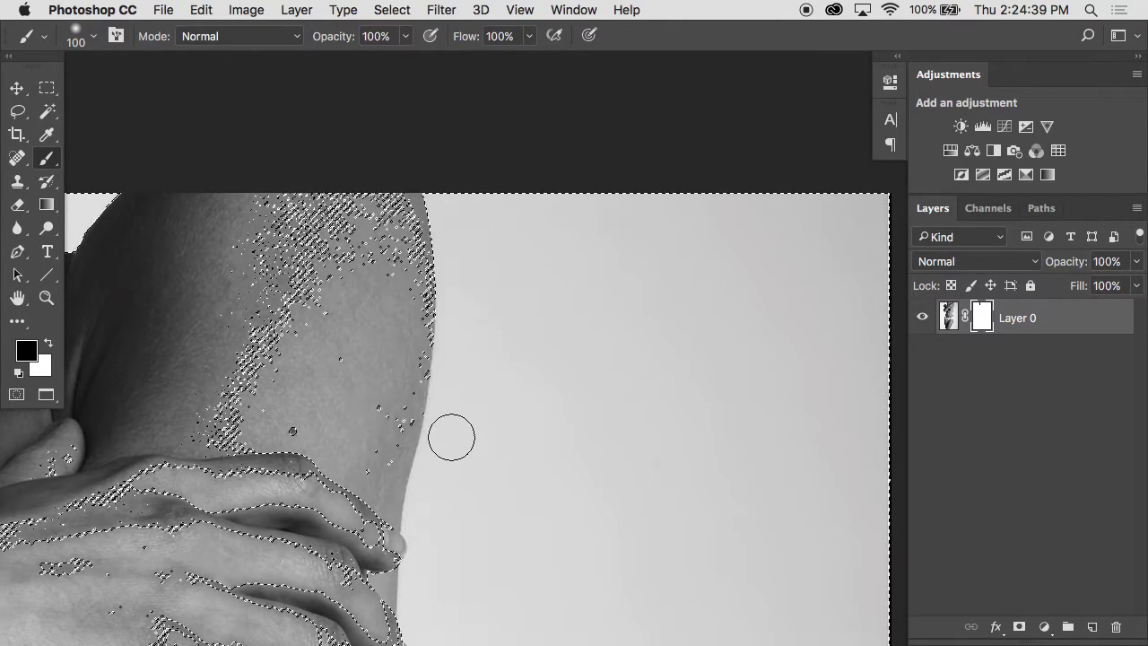
Deselect and mask a thin strip of backdrop along the upper arm's outer edge with a 6 px brush in connected straight segments
key("super+d")
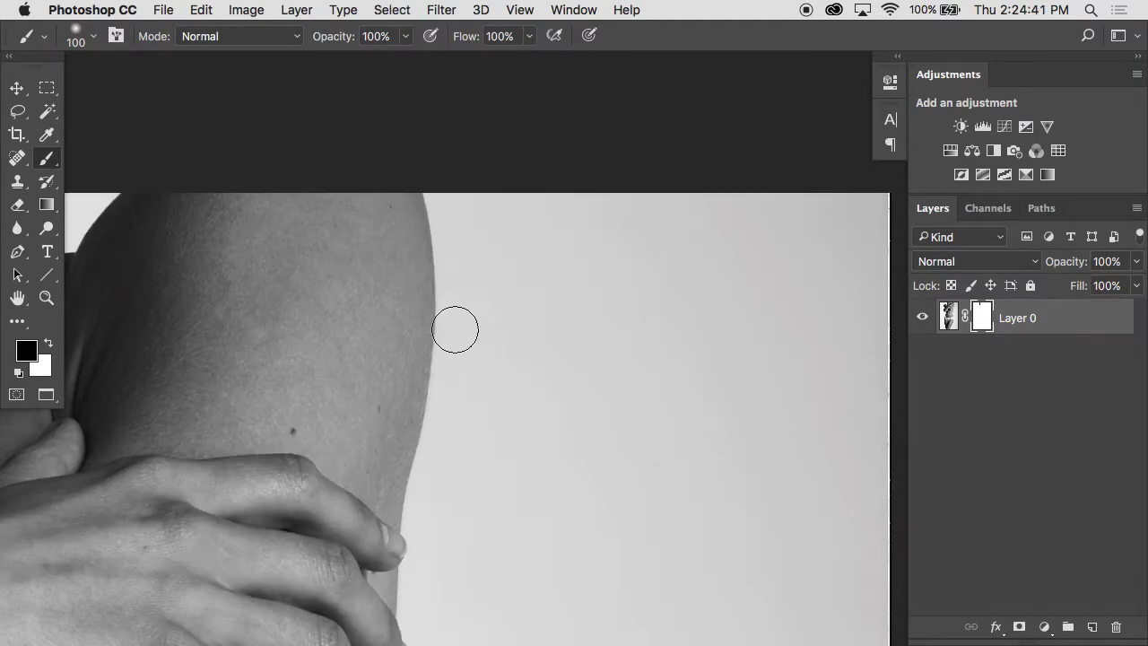
key("super+equal")
key("super+equal")
key("super+equal")
key("bracketleft")
key("bracketleft")
key("bracketleft")
key("bracketleft")
key("bracketleft")
key("bracketleft")
key("bracketleft")
key("bracketleft")
key("bracketleft")
key("bracketleft")
key("bracketleft")
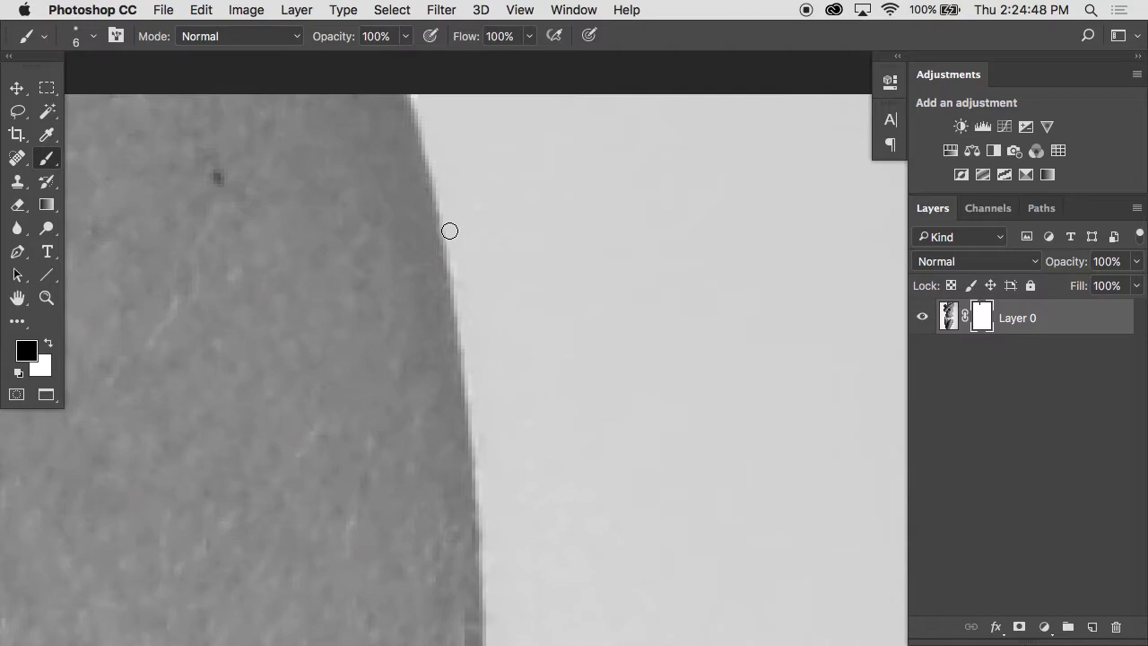
left_click(449, 231, "shift")
left_click(477, 384, "shift")
left_click(485, 489, "shift")
left_click(491, 607, "shift")
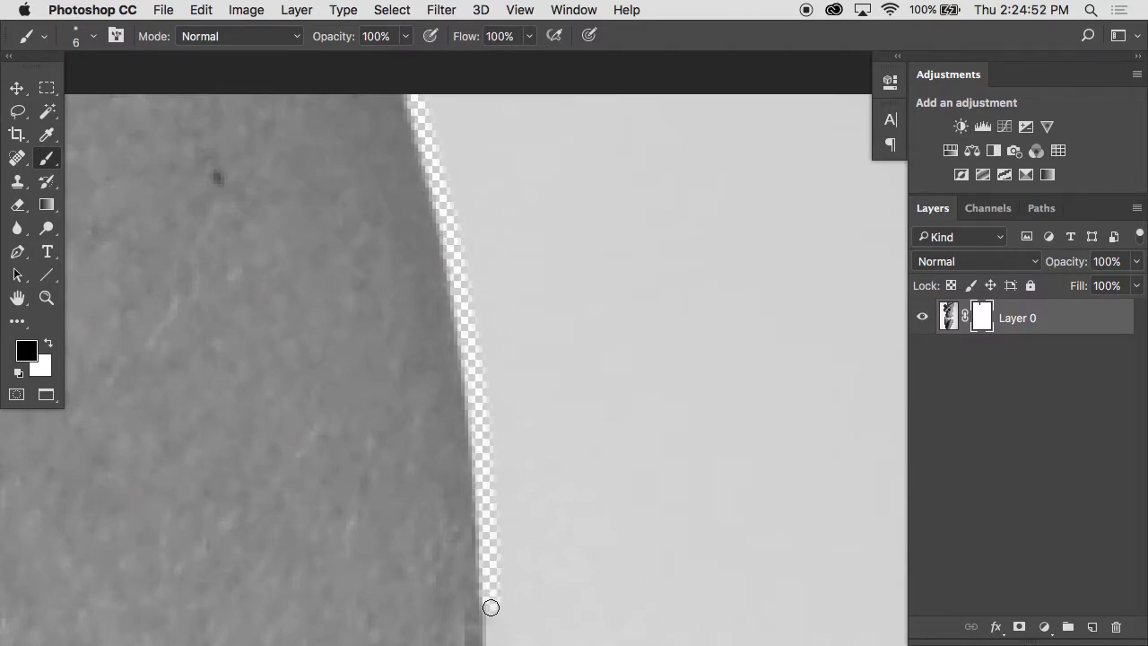
Continue the thin masked strip down the arm's outer edge toward the fingertips with straight brush segments
left_click_drag(520, 544, 527, 298)
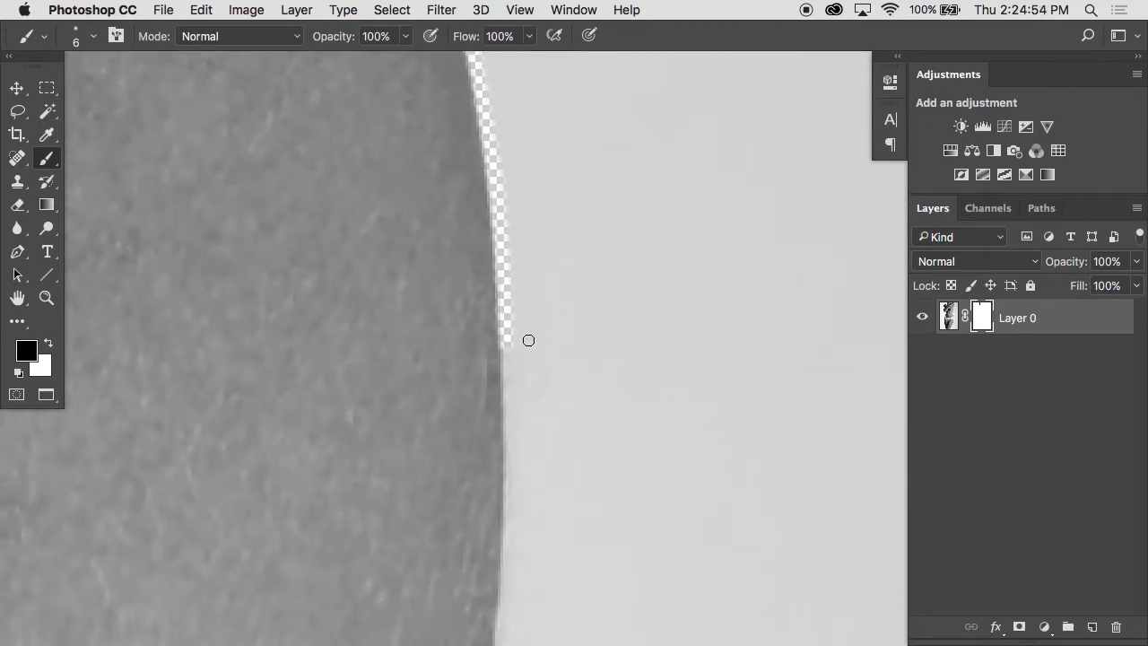
left_click(511, 433, "shift")
key("super+minus")
key("super+minus")
left_click(508, 288, "shift")
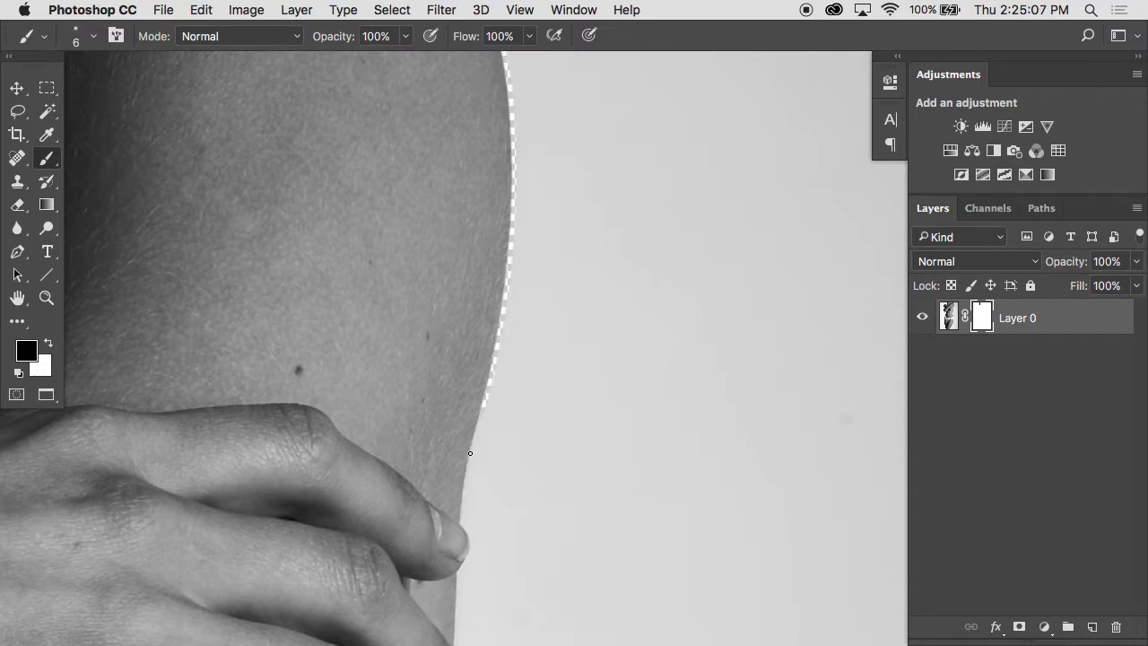
scroll(469, 371, "up", 5)
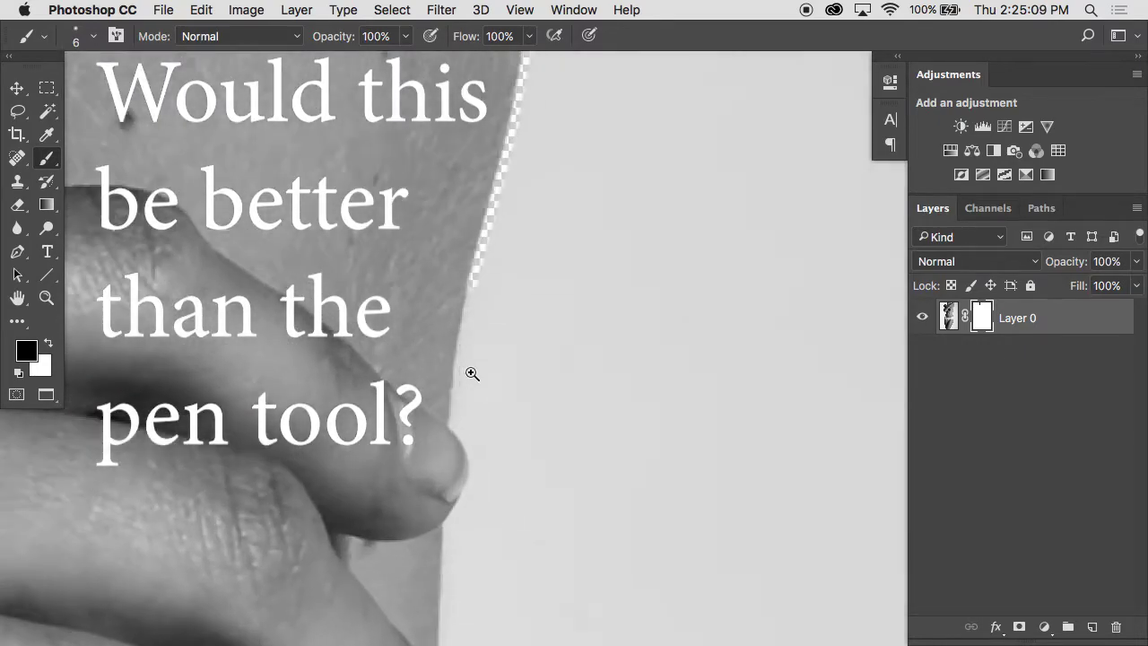
left_click(455, 321, "shift")
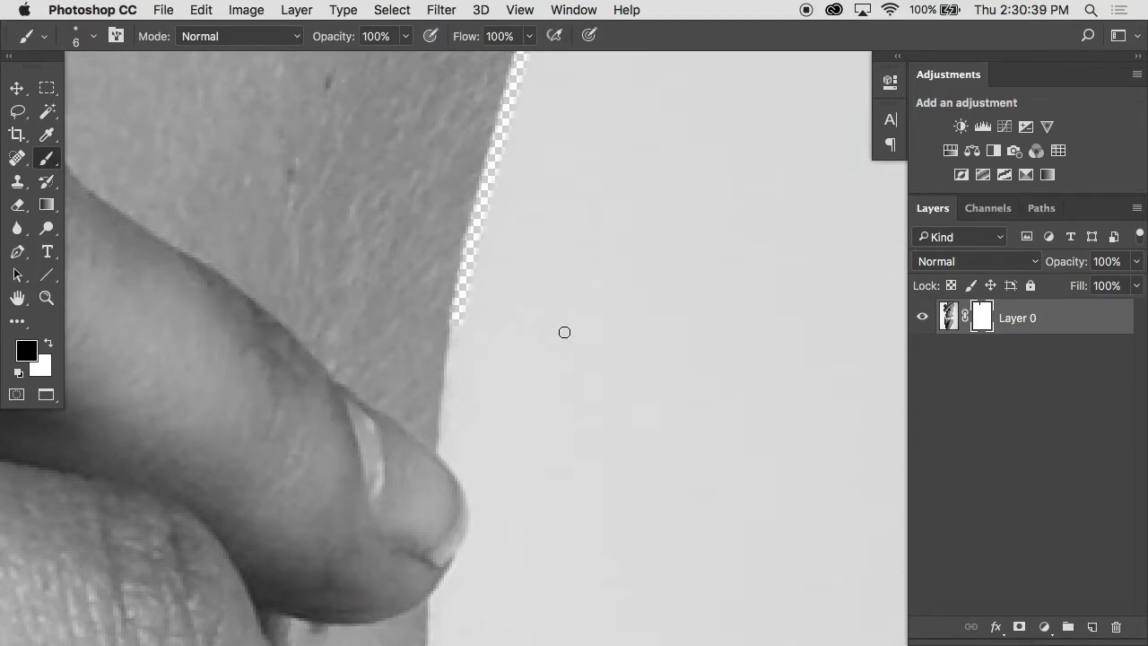
Switch to the layered file and move the DandB lower body closer to the middle of the canvas
left_click(549, 349, "alt")
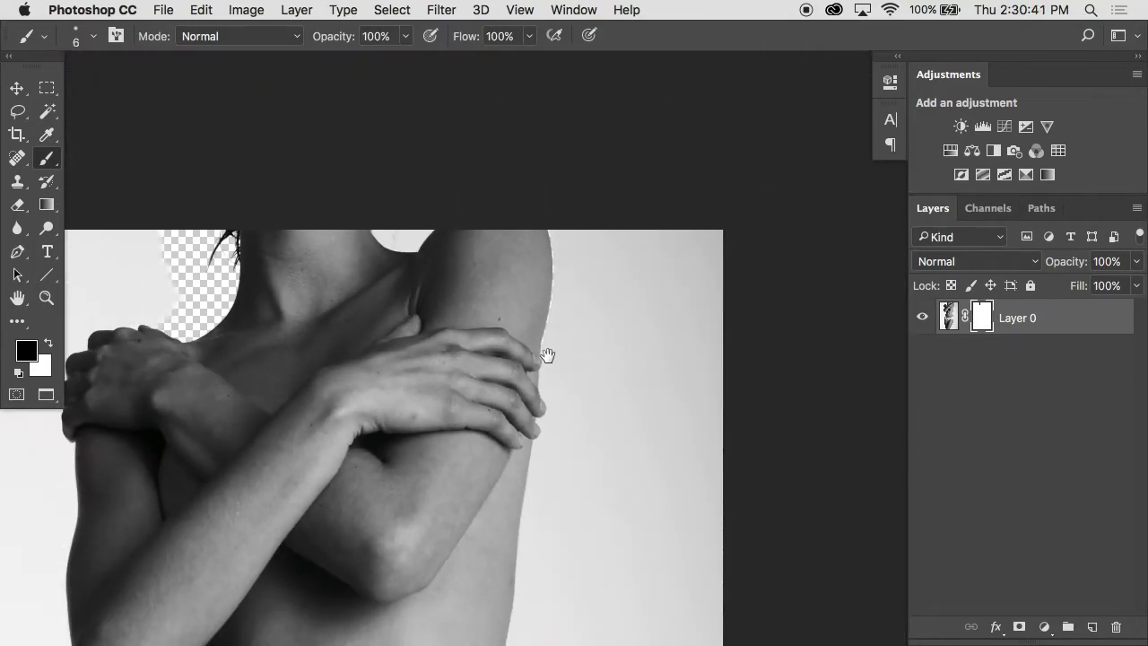
left_click(543, 349, "super")
left_click(540, 409, "alt")
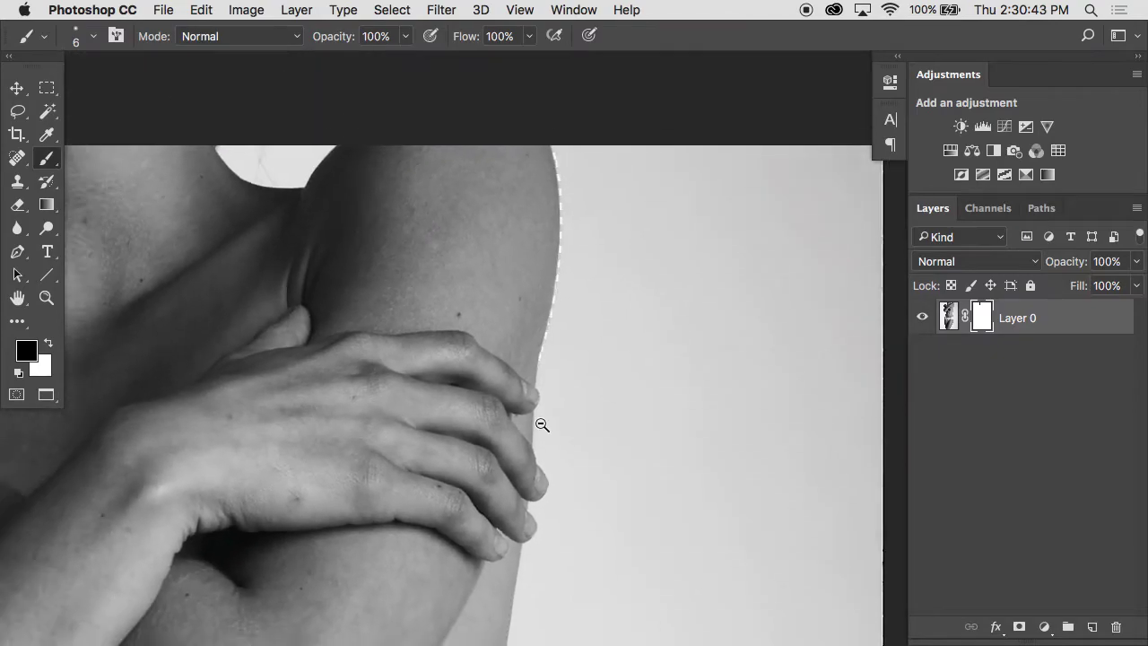
key("ctrl+Down")
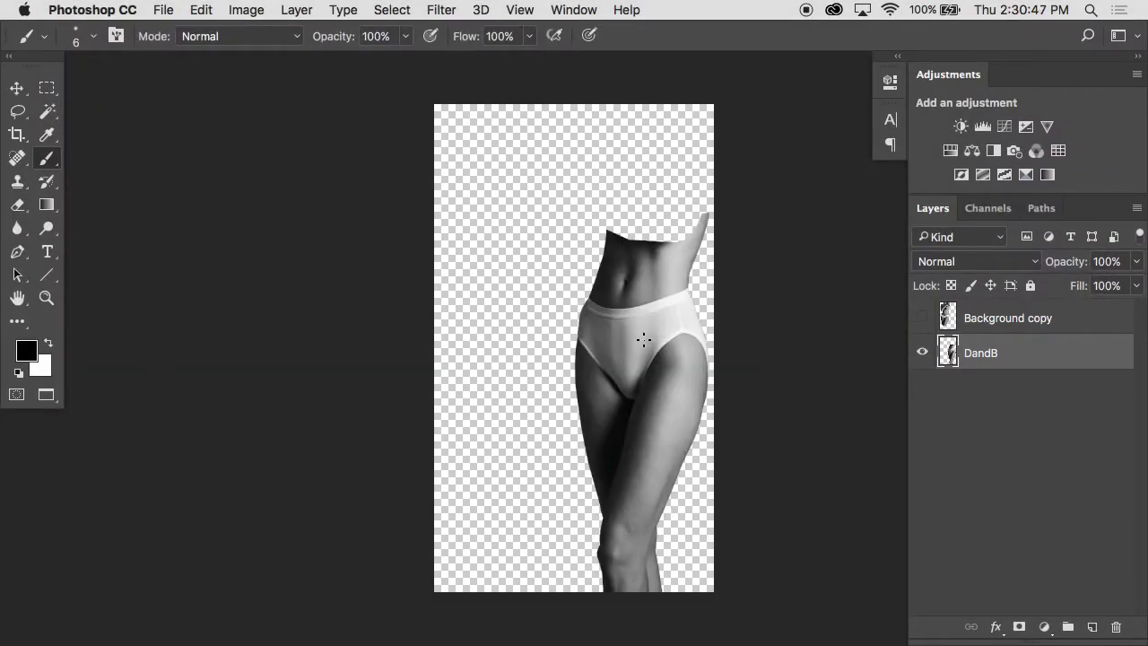
key("v")
left_click_drag(589, 569, 499, 537)
left_click_drag(526, 224, 544, 303)
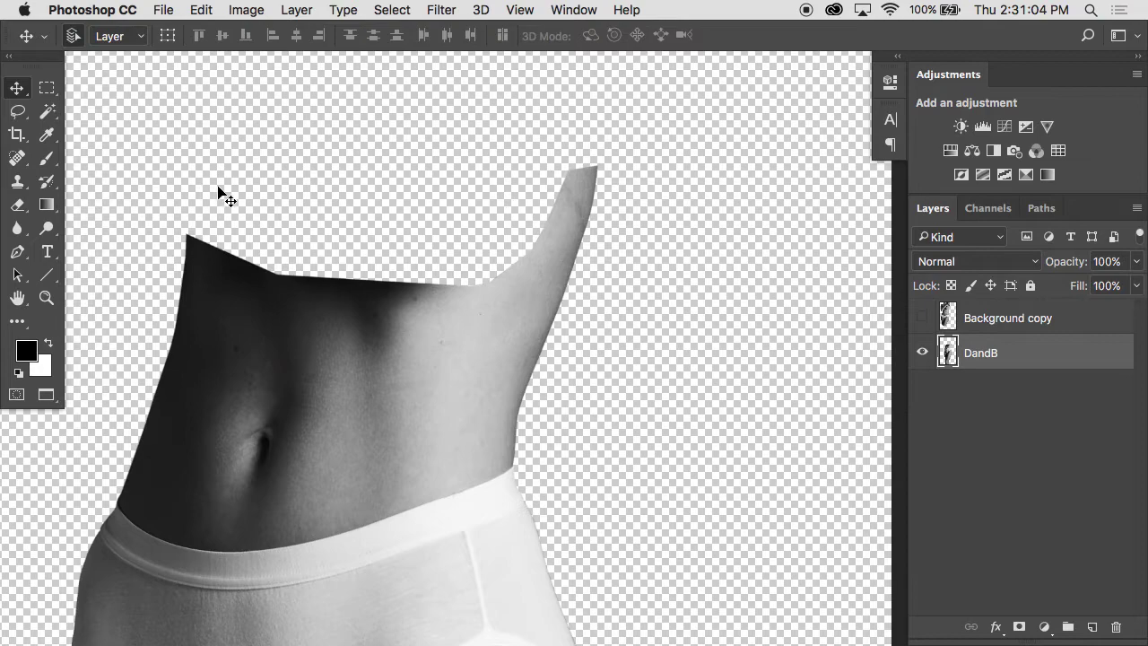
left_click(404, 397, "alt")
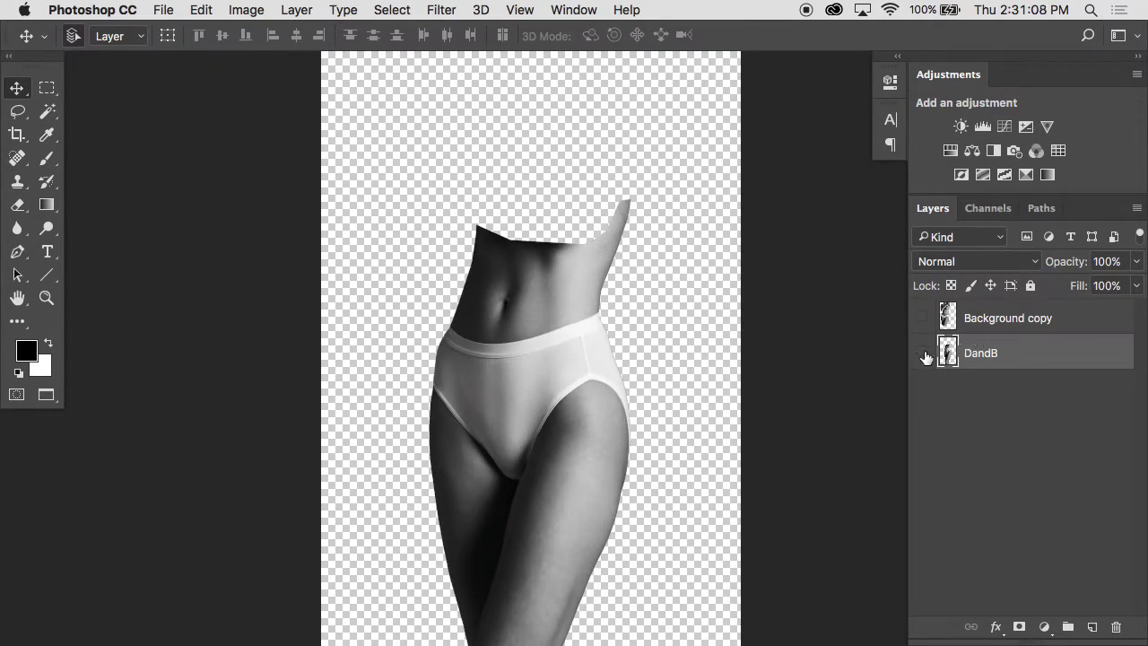
Hide DandB, show Background copy and examine the cutout edges around the hair, neck and arms
left_click(924, 354)
left_click(924, 320)
scroll(649, 275, "up", 5)
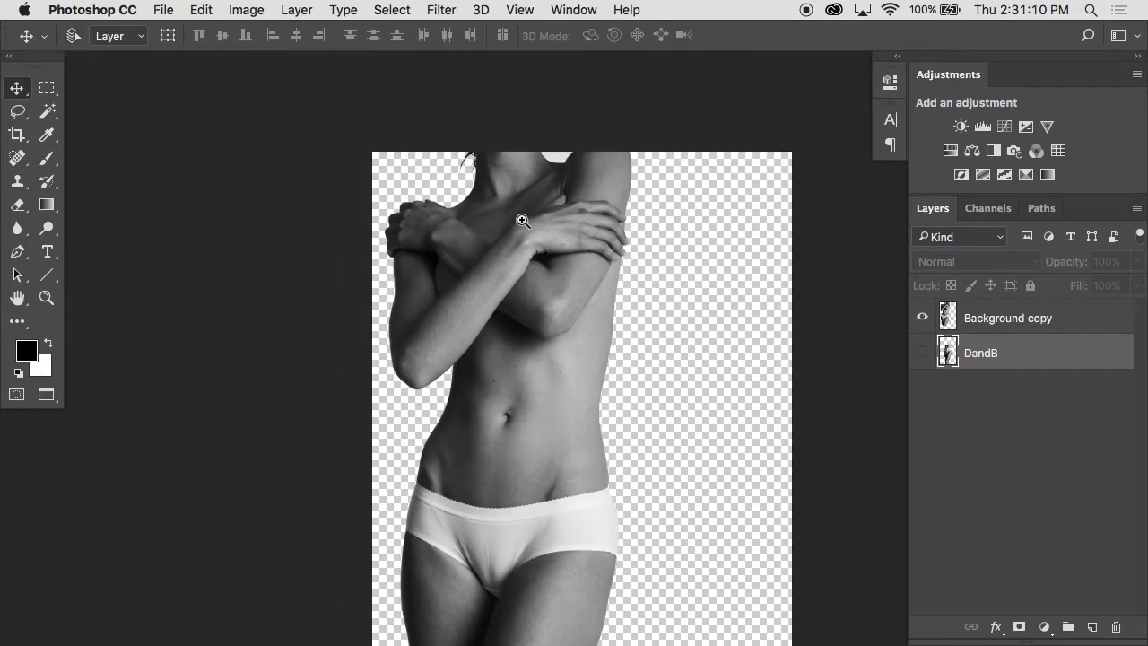
left_click(468, 165, "super")
left_click(471, 212, "super")
left_click_drag(709, 179, 571, 150)
left_click(547, 166, "alt+super")
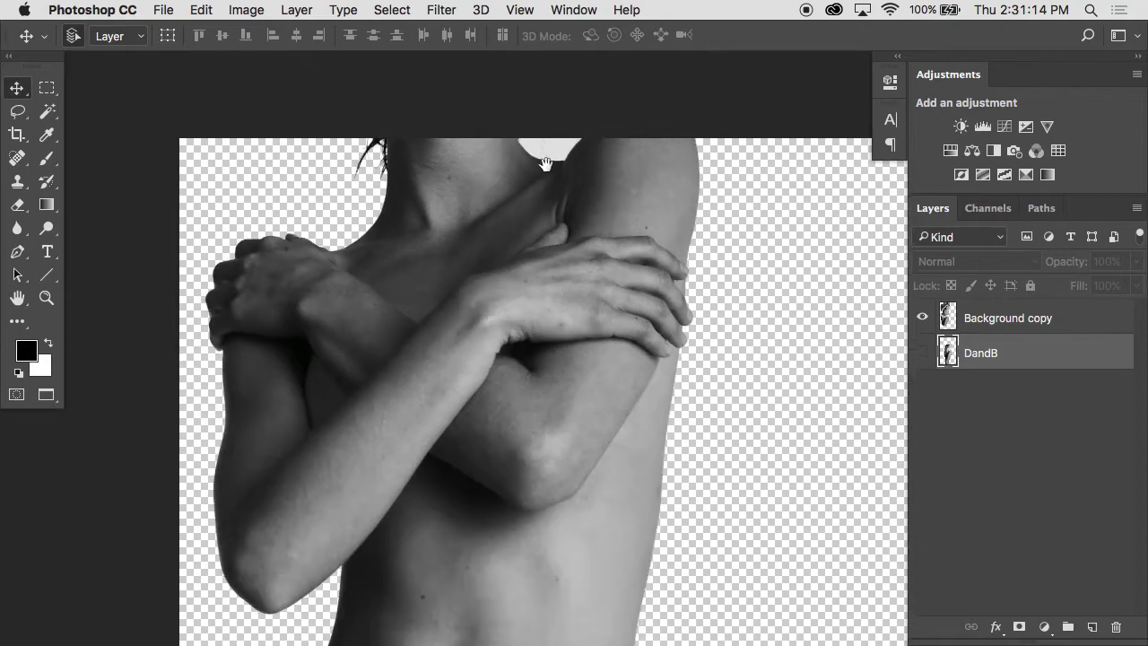
scroll(681, 382, "down", 5)
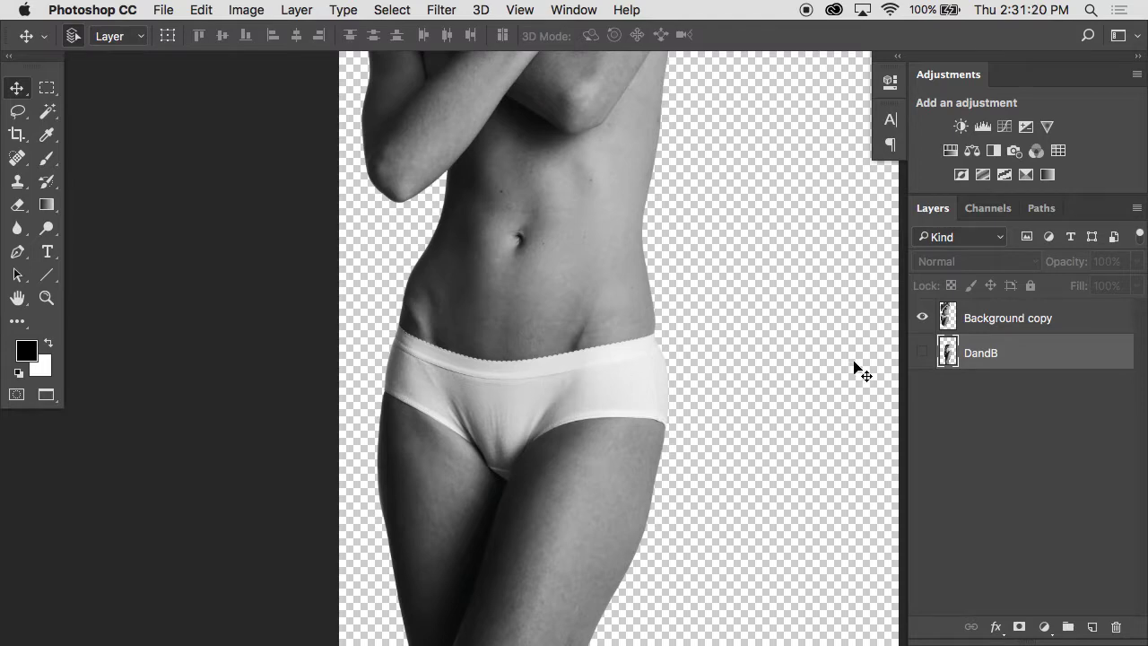
Set up a hard-edged 700 px eraser for the Background copy layer, undoing a test stroke made with the soft edge
key("e")
left_click(937, 332)
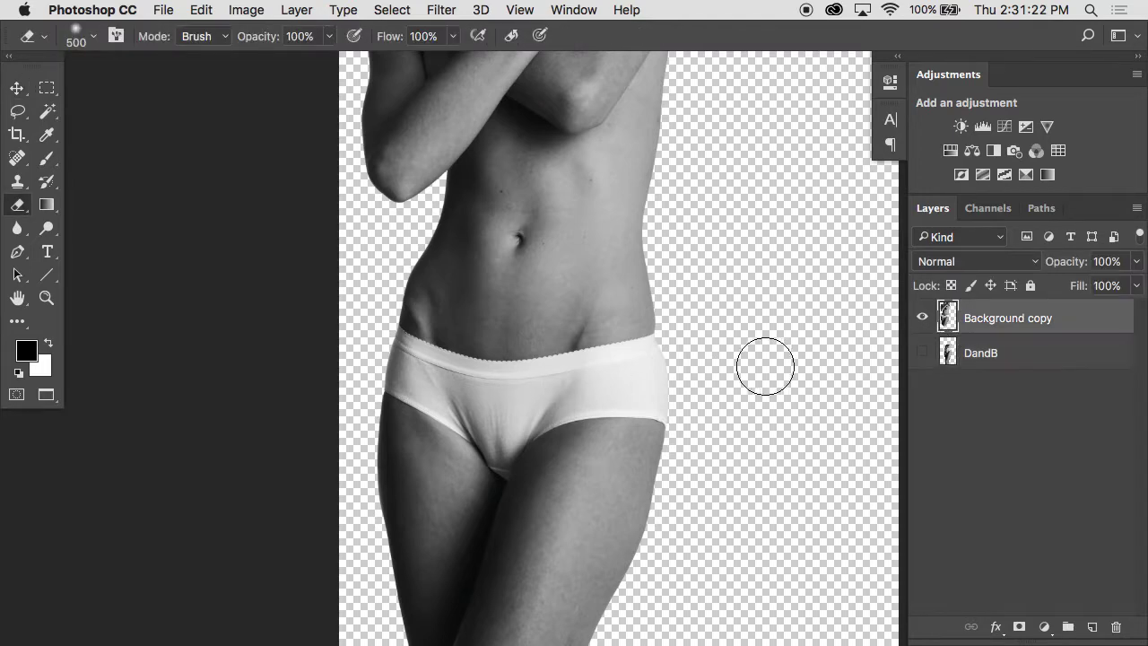
key("bracketright")
key("bracketright")
key("bracketright")
mouse_move(695, 365)
left_mouse_down()
mouse_move(470, 403)
mouse_move(402, 388)
mouse_move(475, 403)
left_mouse_up()
key("super+z")
right_click(476, 408)
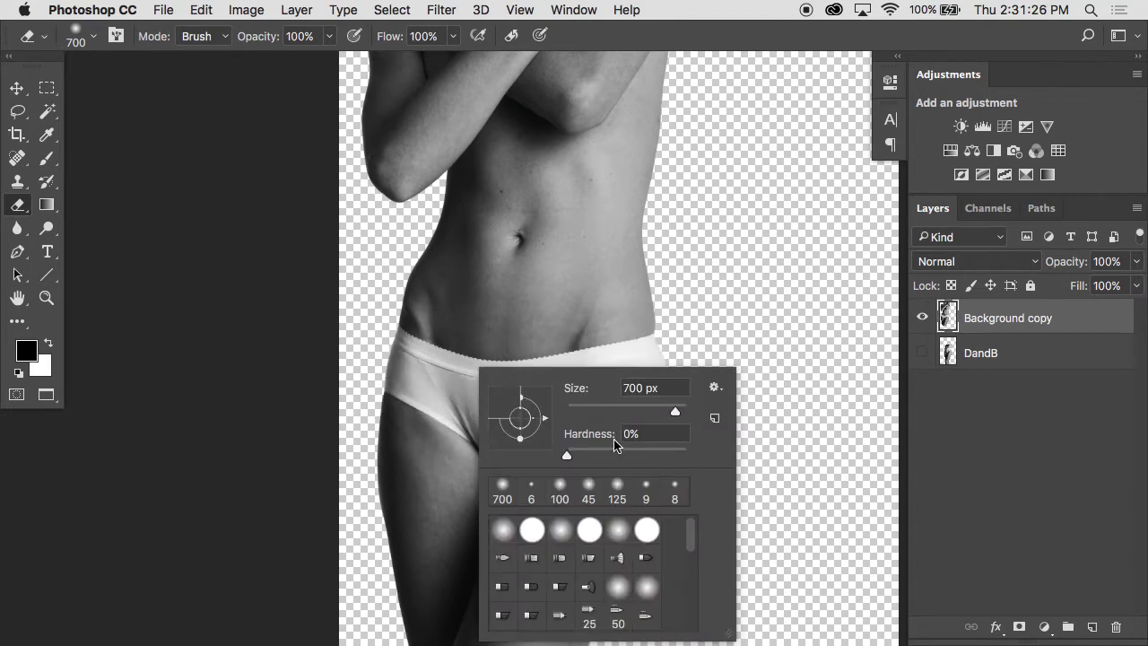
left_click_drag(661, 451, 744, 458)
key("Return")
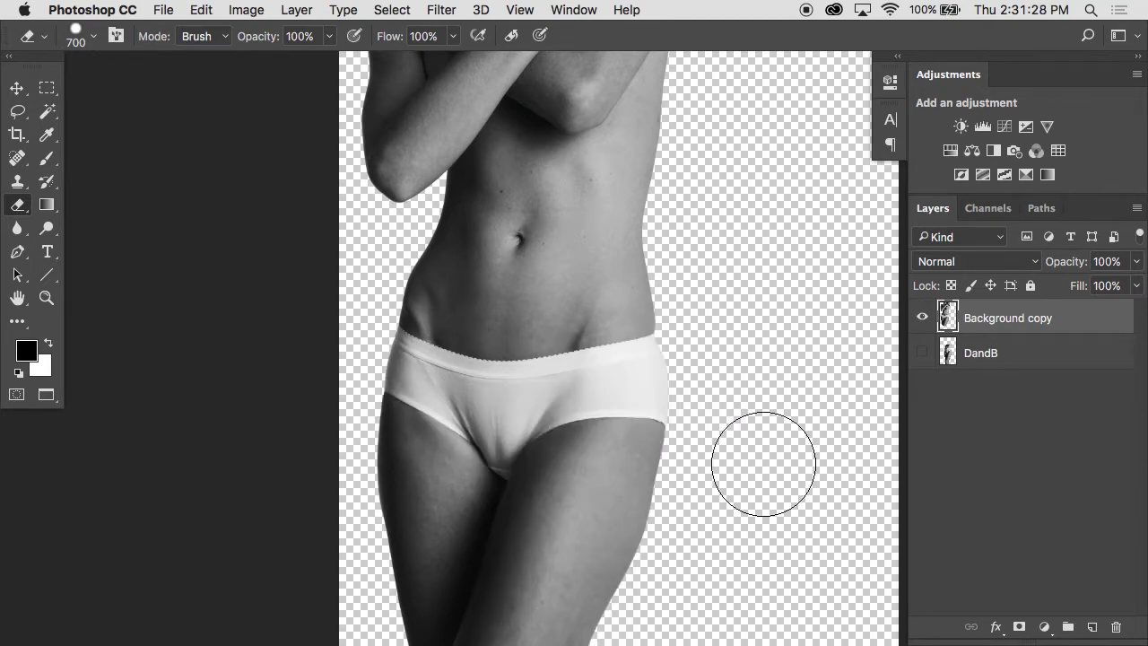
Erase everything below the waist from Background copy, enlarging the eraser to 1000 px, and show DandB again
mouse_move(668, 372)
left_mouse_down()
mouse_move(506, 407)
mouse_move(400, 398)
mouse_move(386, 387)
mouse_move(484, 399)
mouse_move(411, 363)
mouse_move(378, 446)
mouse_move(575, 462)
mouse_move(605, 428)
mouse_move(628, 439)
mouse_move(513, 522)
mouse_move(520, 558)
mouse_move(448, 628)
left_mouse_up()
key("super+minus")
key("bracketright")
key("bracketright")
key("bracketright")
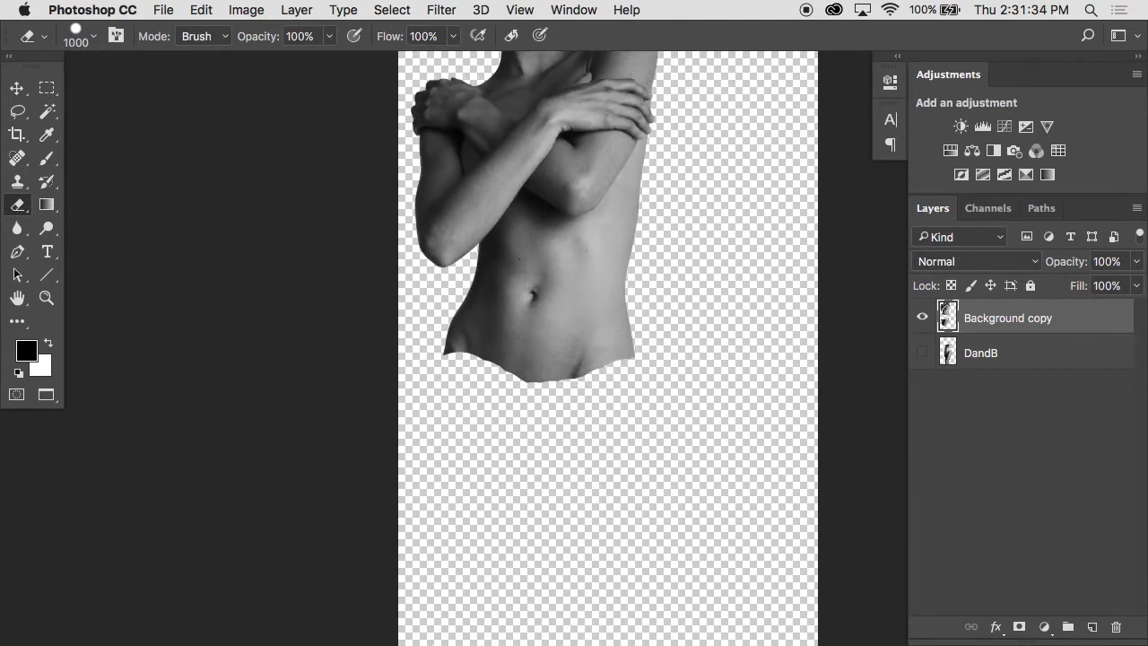
key("super+minus")
scroll(545, 511, "down", 2)
left_click(922, 352)
key("v")
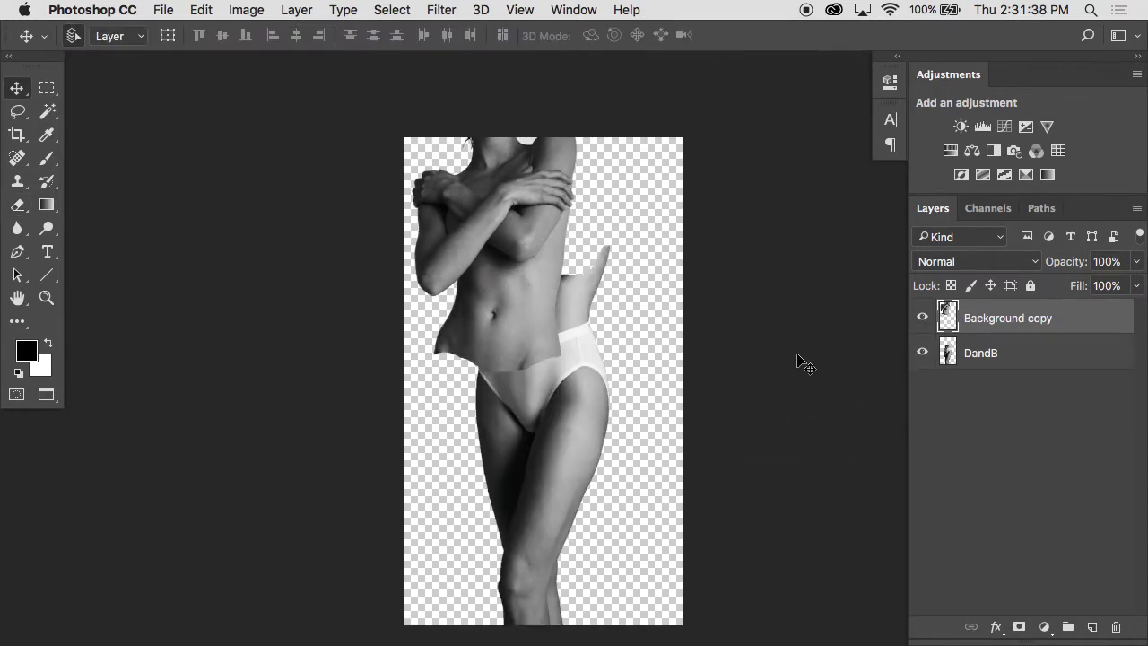
Place DandB above Background copy and move the lower body under the torso so the waists line up
left_click_drag(994, 348, 992, 304)
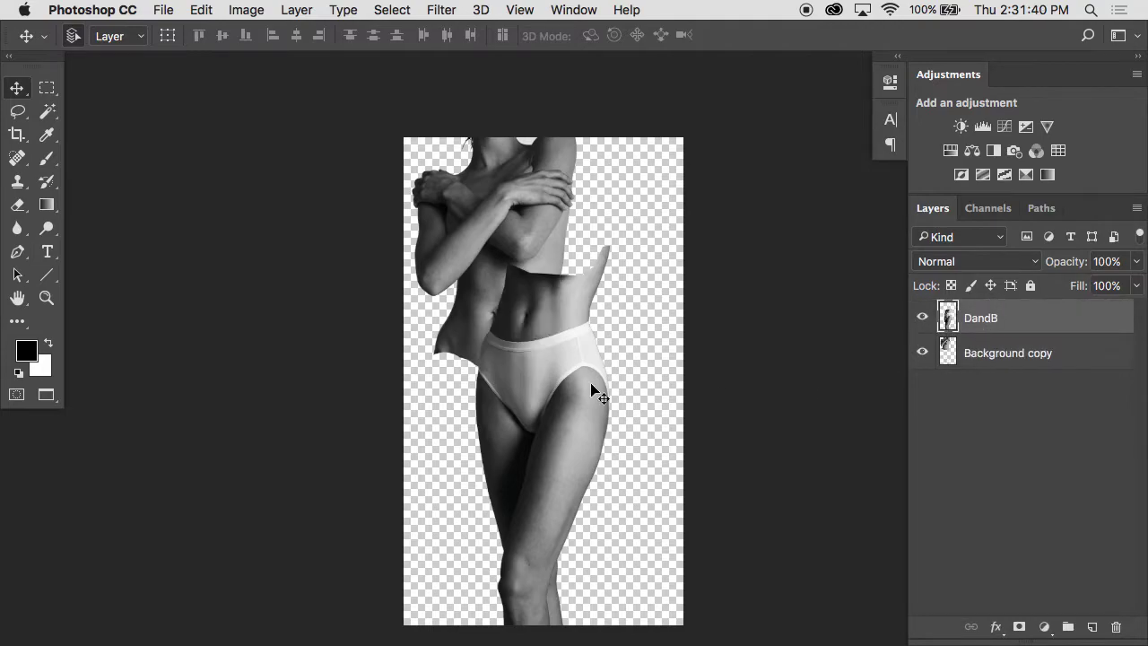
left_click_drag(526, 384, 481, 384)
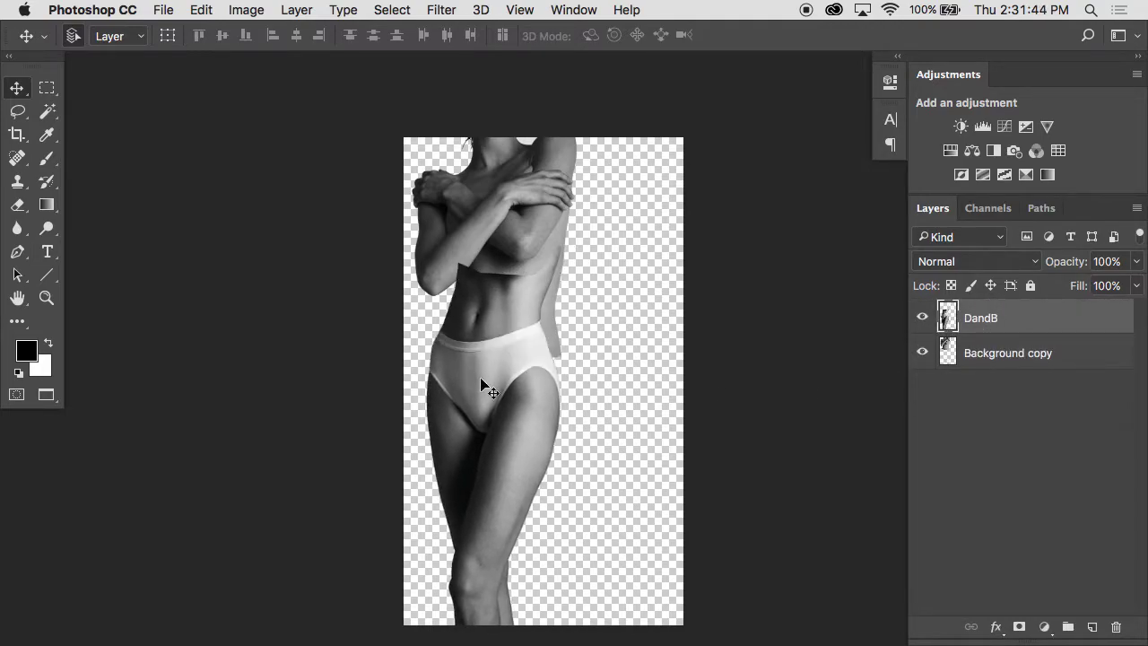
key("Right")
key("Right")
key("Right")
key("Right")
key("Right")
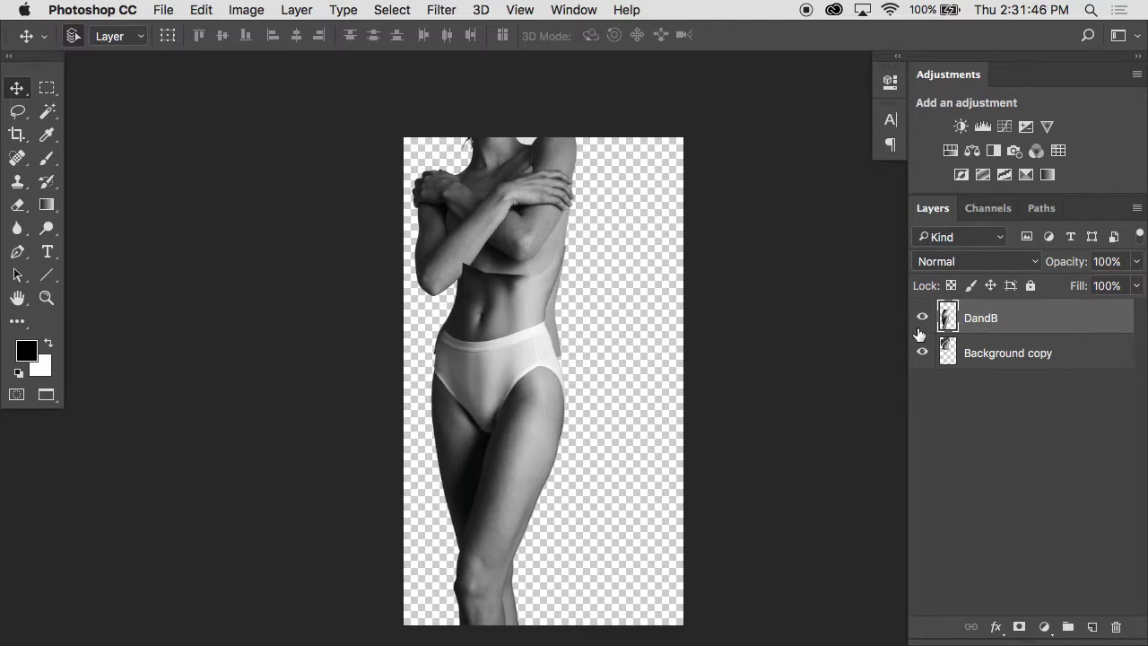
Add a layer mask to DandB and paint black with a soft 1100 px brush to blend its cut upper edge into the torso
left_click(1020, 630)
key("b")
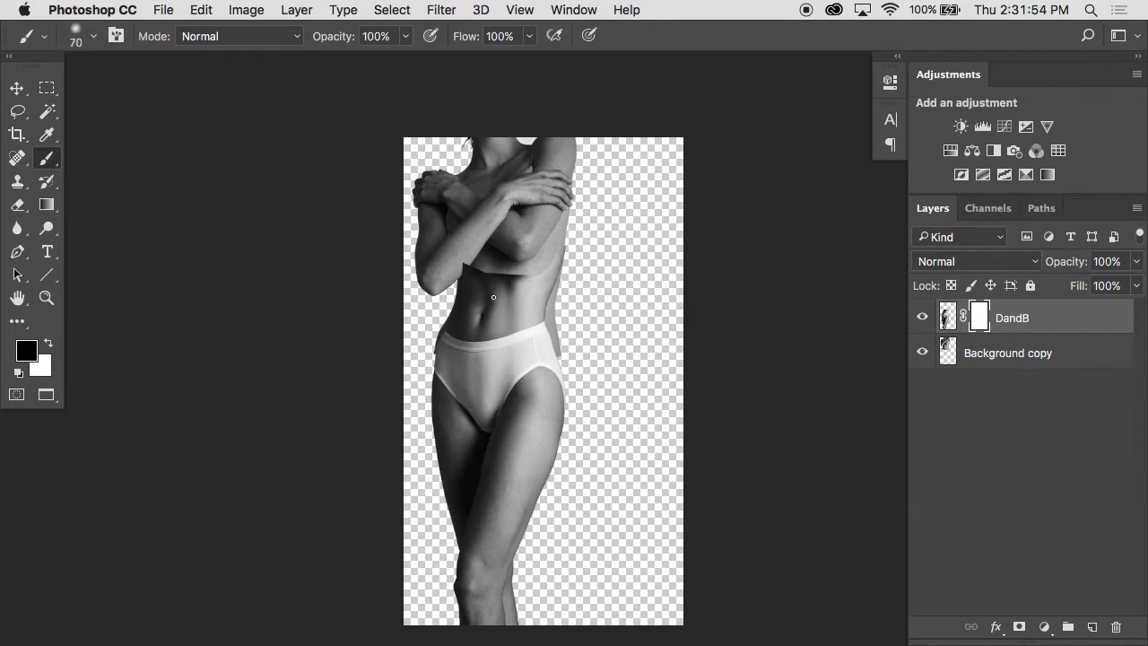
key("bracketright")
key("bracketright")
key("bracketright")
key("bracketright")
key("bracketright")
mouse_move(490, 281)
left_mouse_down()
mouse_move(444, 275)
mouse_move(563, 236)
left_mouse_up()
Add a layer mask to Background copy and paint out the parts protruding beside the DandB waist and hips
left_click(951, 355)
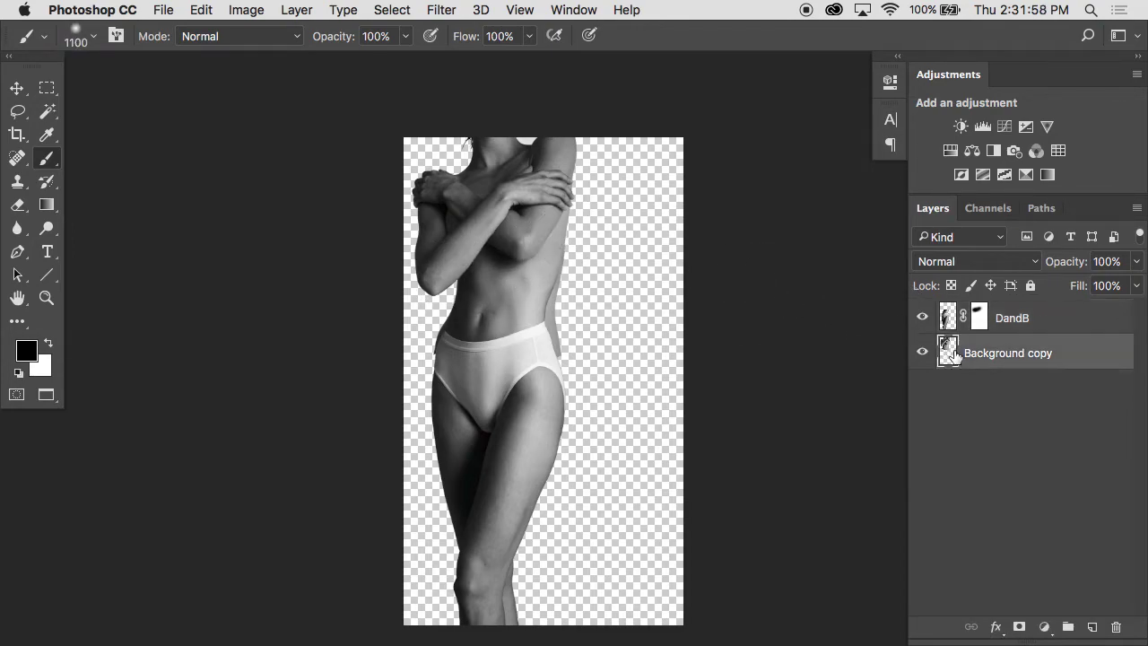
left_click(1020, 627)
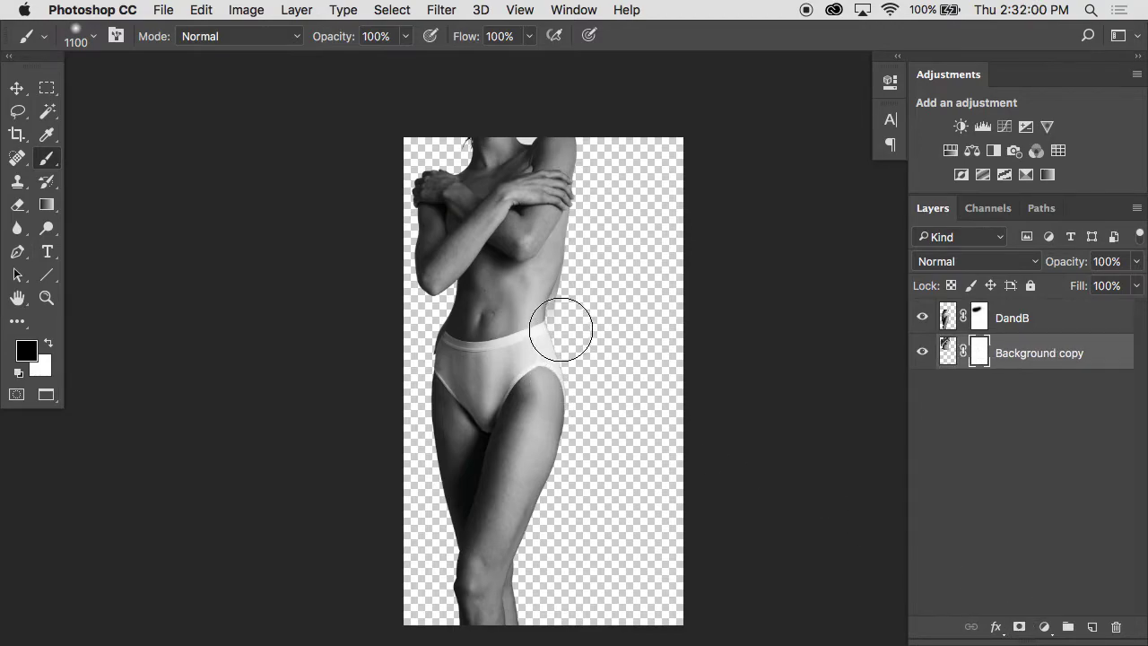
mouse_move(453, 345)
left_mouse_down()
mouse_move(436, 359)
mouse_move(449, 386)
left_mouse_up()
mouse_move(524, 399)
left_mouse_down()
mouse_move(564, 289)
mouse_move(464, 277)
mouse_move(484, 314)
left_mouse_up()
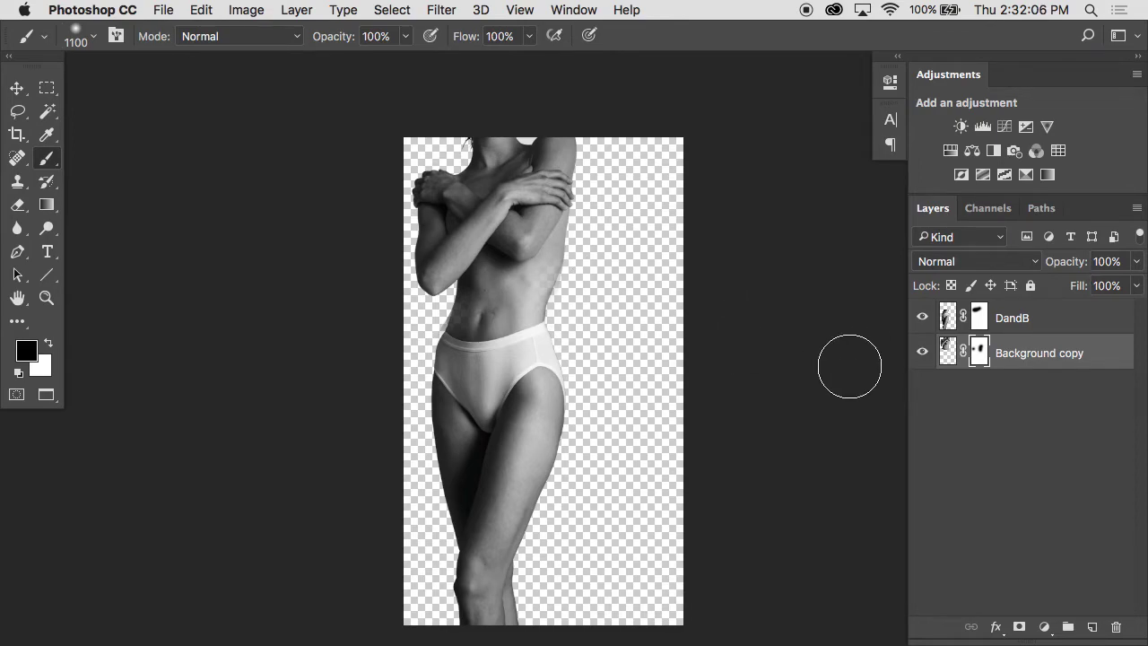
Undo the masks, the alignment and the reordering of DandB, back to Background copy on top
key("super+z")
key("super+z")
key("super+z")
key("super+z")
key("super+z")
key("super+z")
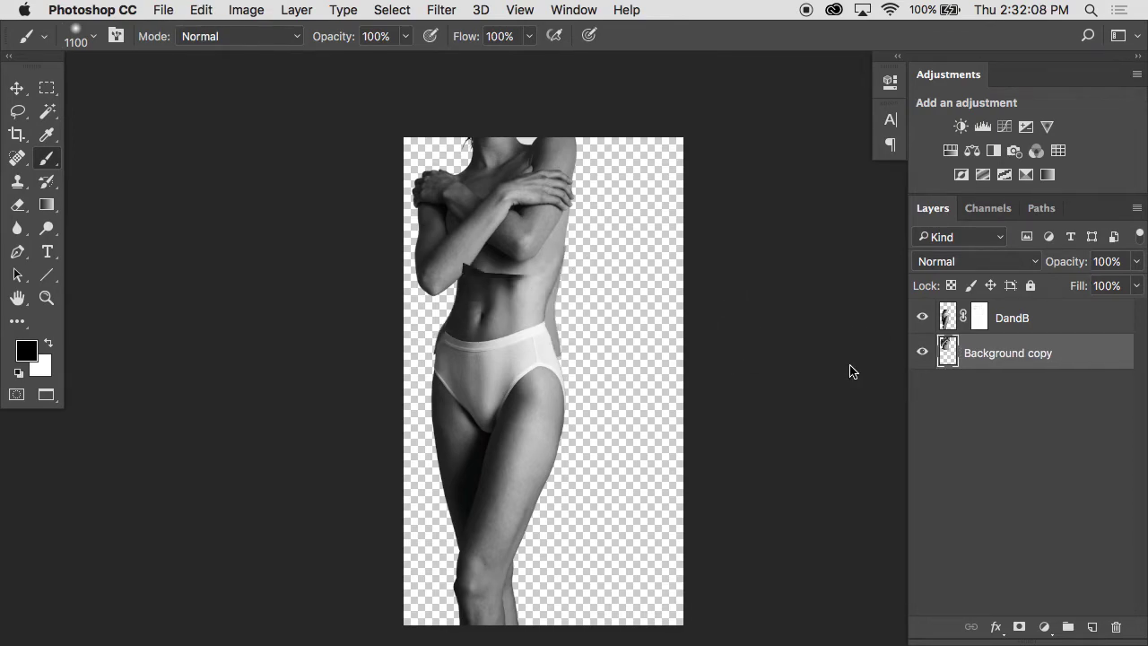
key("v")
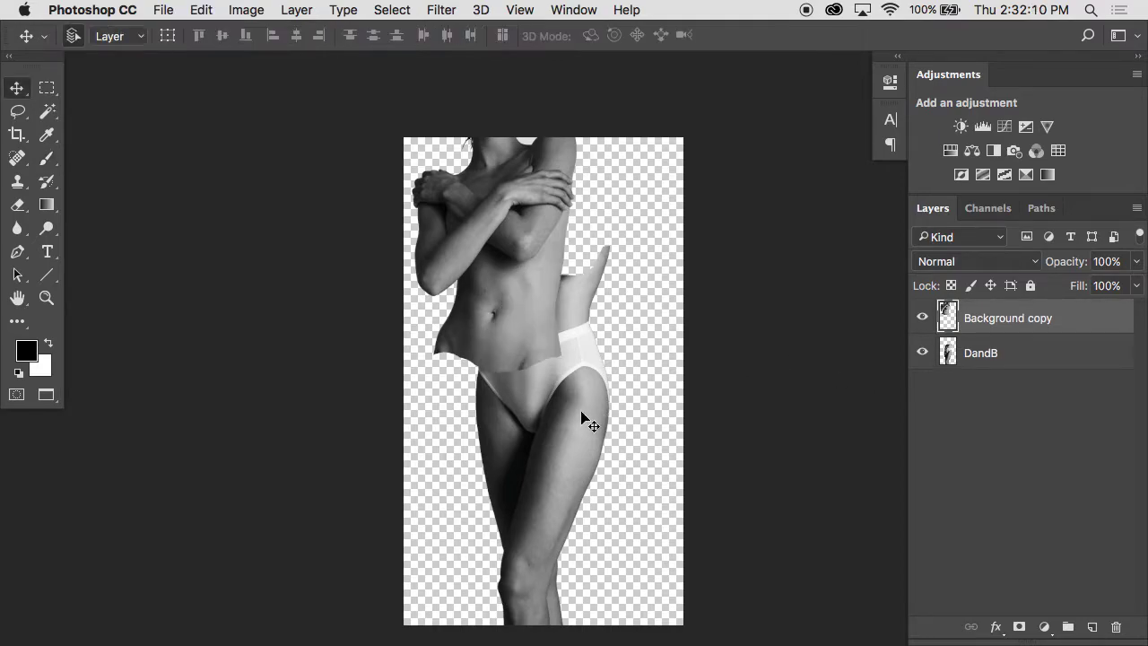
Move the DandB lower body sideways away from the torso so both cutouts stand apart
left_click_drag(609, 416, 672, 418)
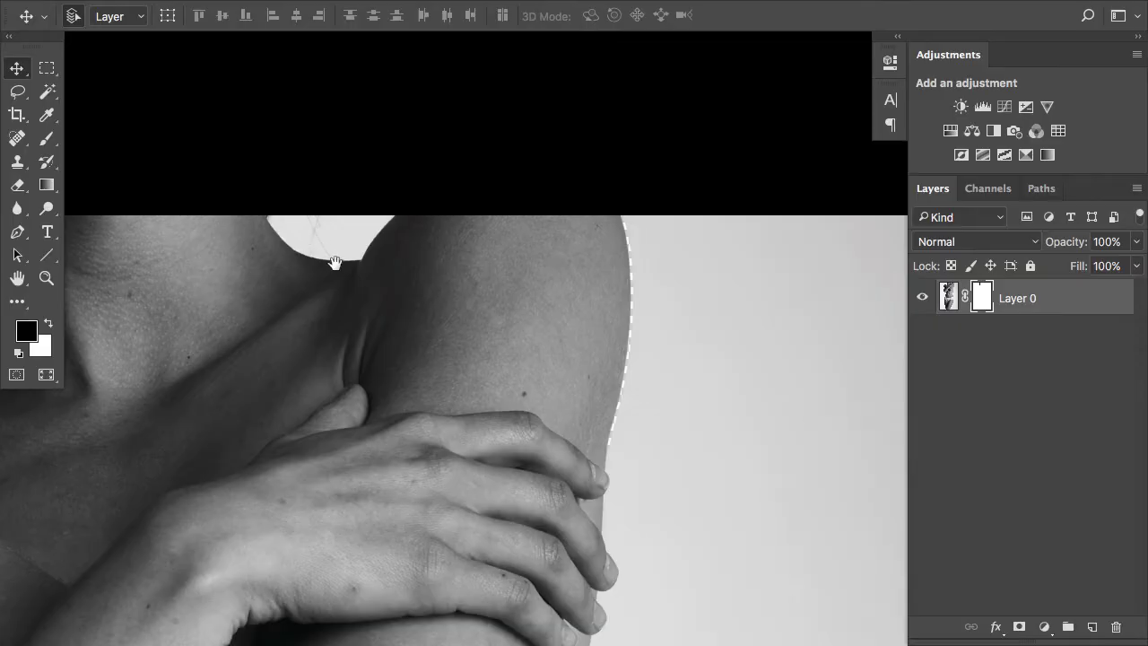
Paint black on Layer 0's mask with a 7 px brush in connected segments along the neckline edge of the gap beside the shoulder
left_click_drag(336, 261, 437, 262)
scroll(404, 240, "up", 3)
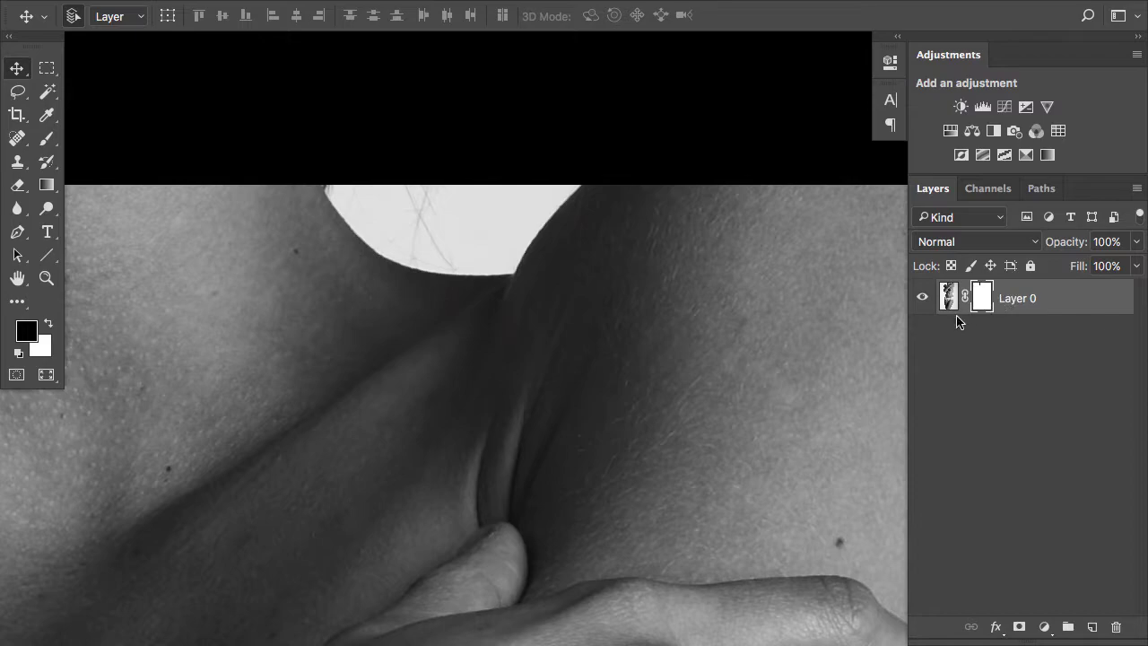
key("b")
key("bracketleft")
key("bracketleft")
key("bracketleft")
key("bracketleft")
key("bracketleft")
key("bracketleft")
key("bracketleft")
key("bracketleft")
key("bracketleft")
key("bracketleft")
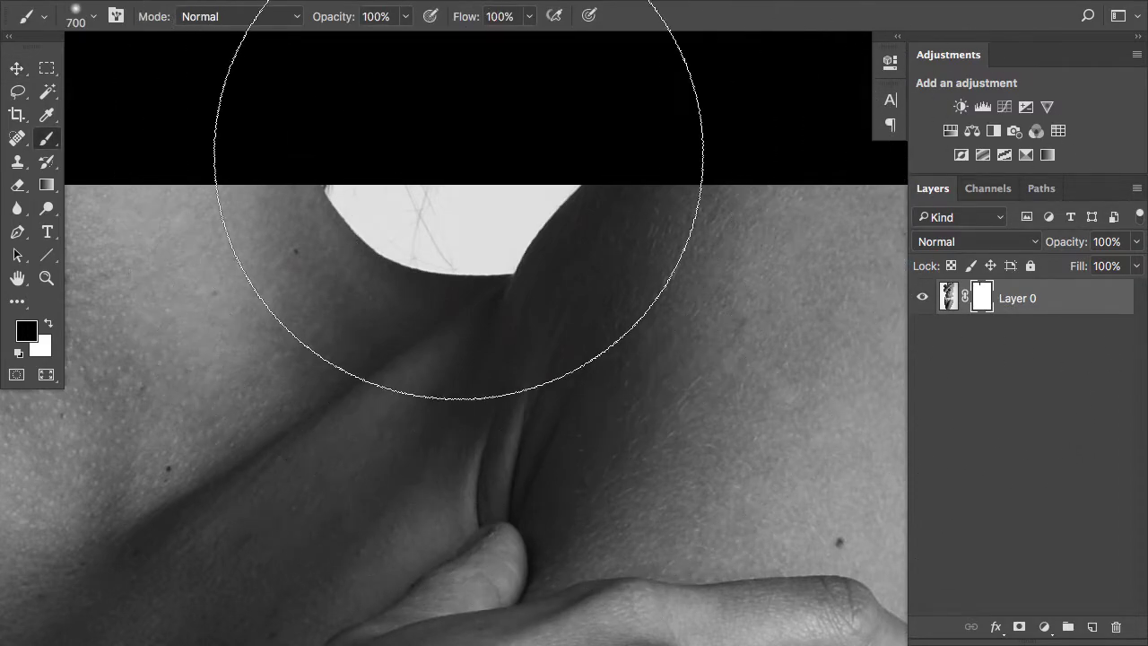
key("bracketleft")
key("bracketleft")
key("bracketleft")
key("bracketleft")
key("bracketleft")
key("bracketleft")
key("bracketleft")
key("bracketleft")
key("bracketleft")
key("bracketleft")
key("bracketleft")
key("bracketleft")
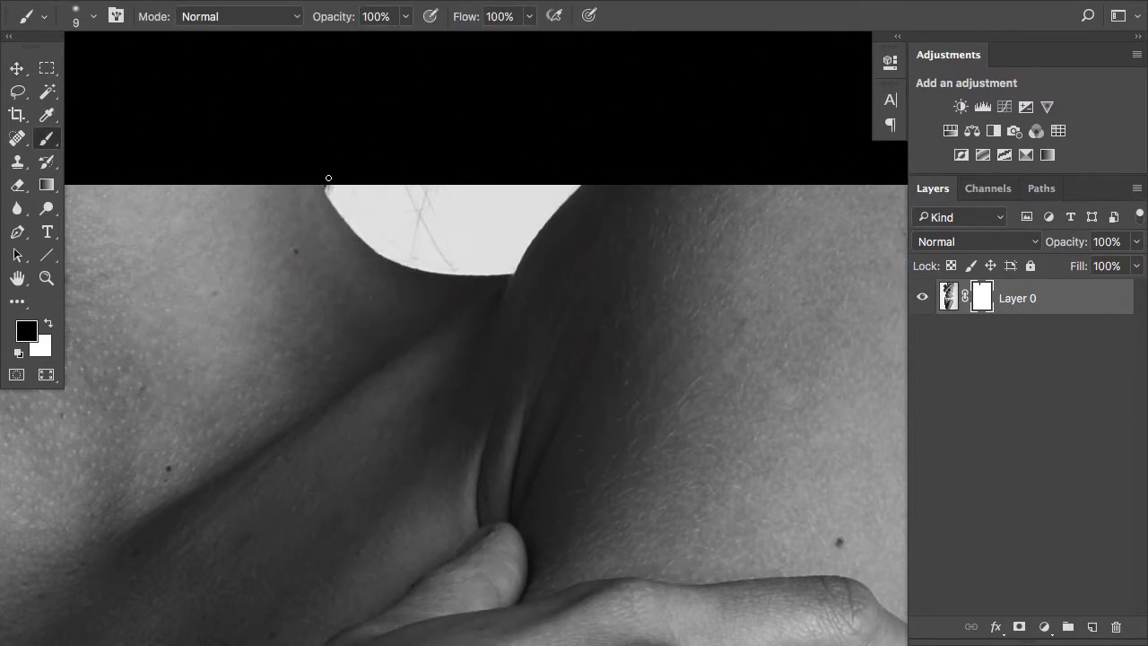
scroll(328, 181, "up", 3)
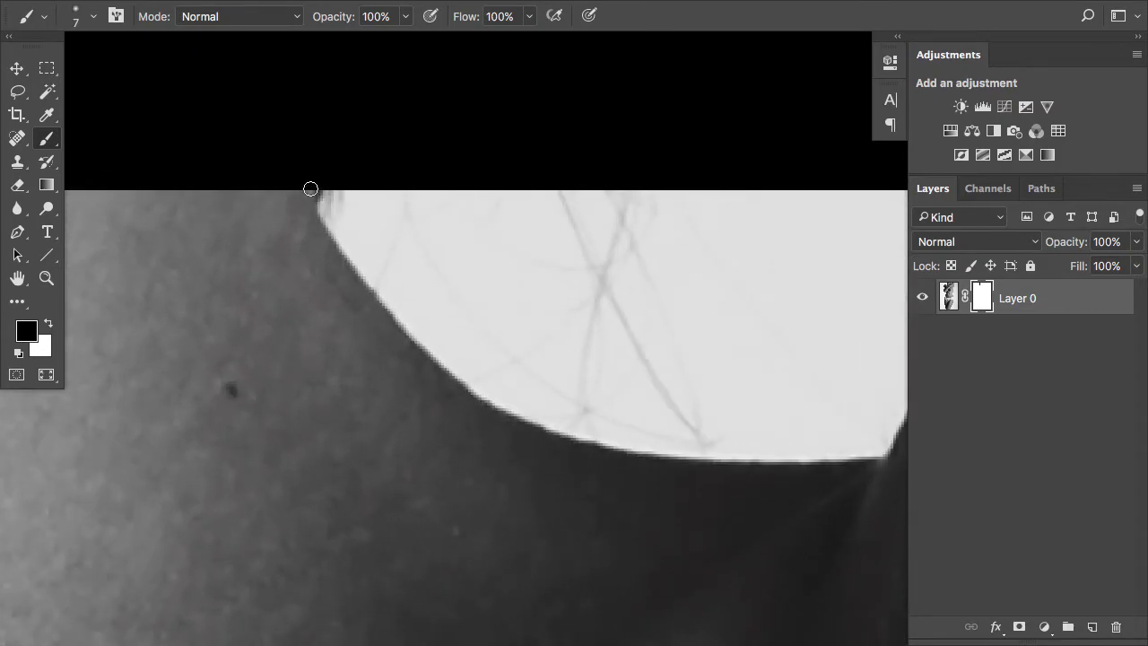
left_click_drag(310, 193, 359, 261)
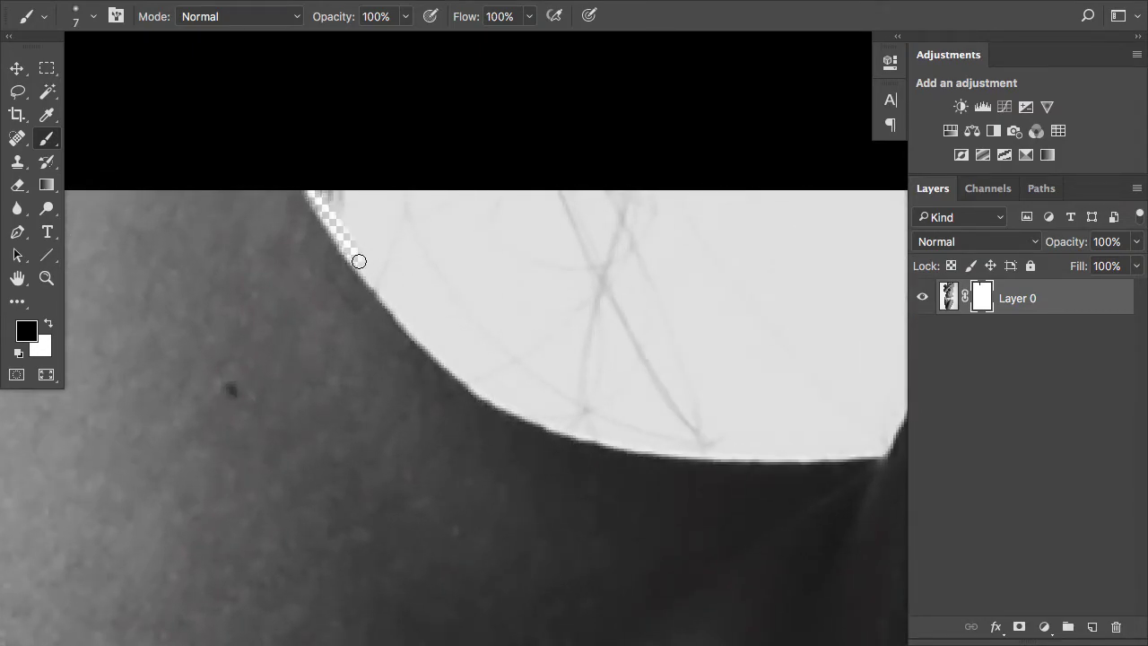
left_click(430, 346, "shift")
left_click(502, 403, "shift")
left_click(574, 431, "shift")
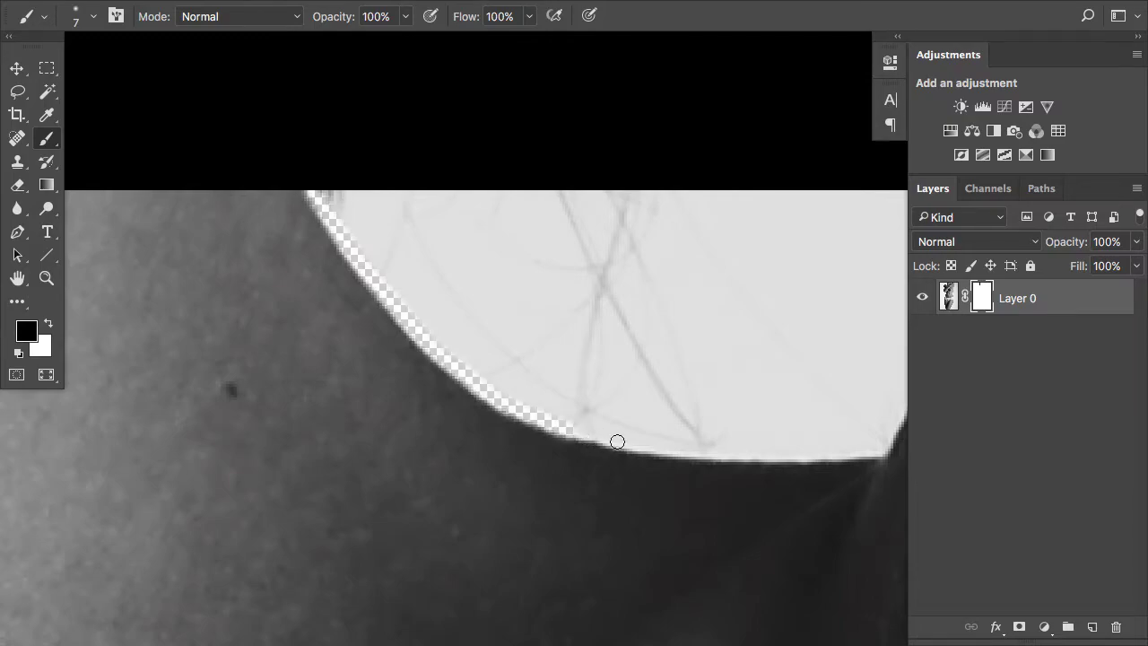
left_click(665, 449, "shift")
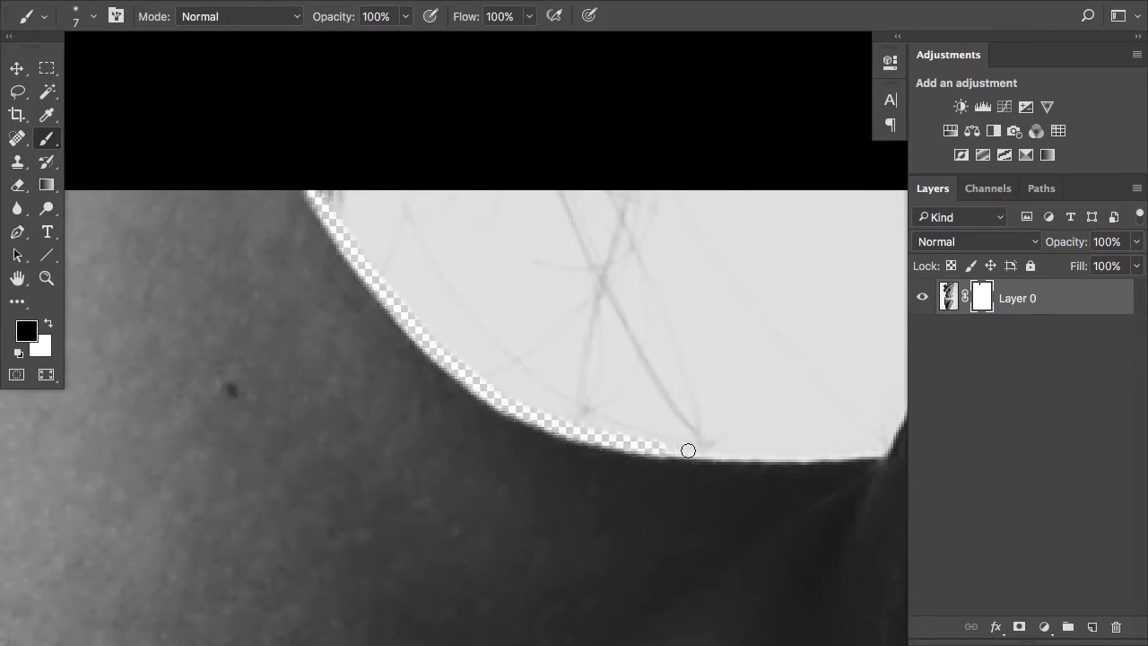
left_click(763, 455, "shift")
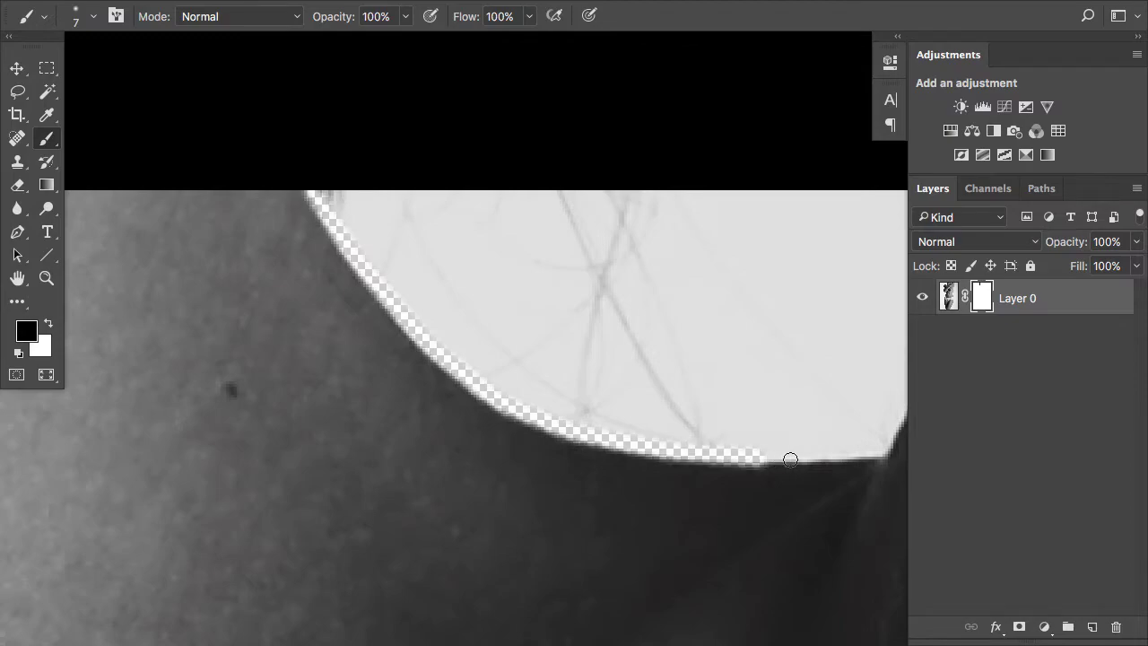
left_click(882, 449, "shift")
Continue the black 7 px mask outline up the raised shoulder's edge to the image border, closing off the neck gap
left_click_drag(883, 448, 587, 463)
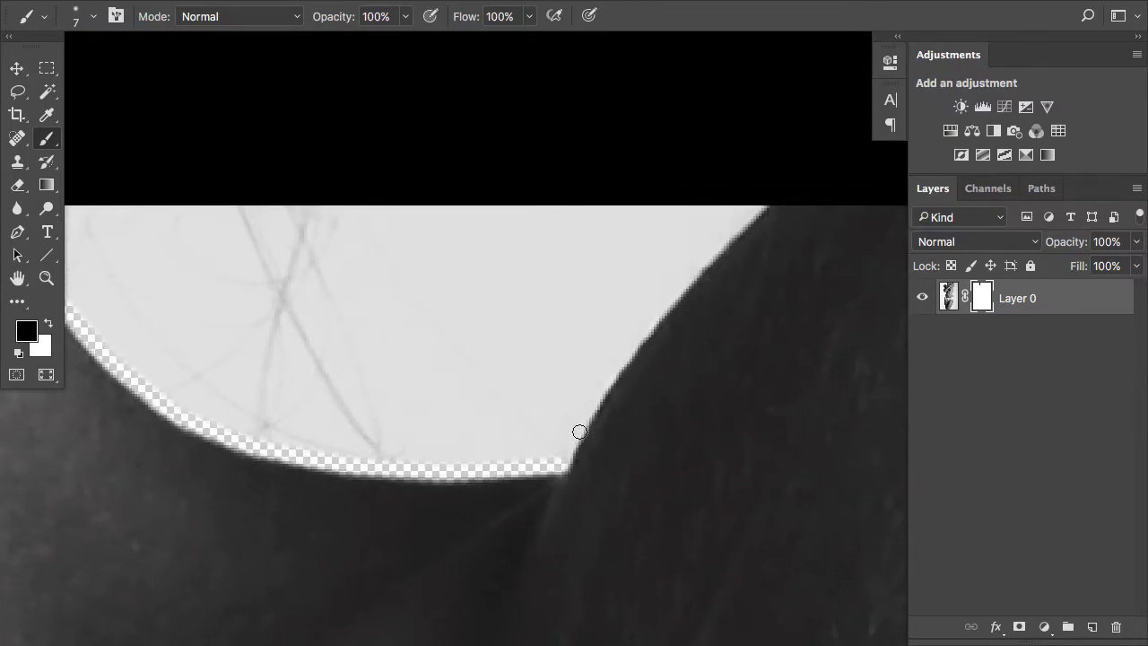
left_click(616, 369, "shift")
left_click(657, 312, "shift")
left_click(707, 253, "shift")
left_click(764, 194, "shift")
left_click(691, 267, "alt")
left_click(694, 271, "alt")
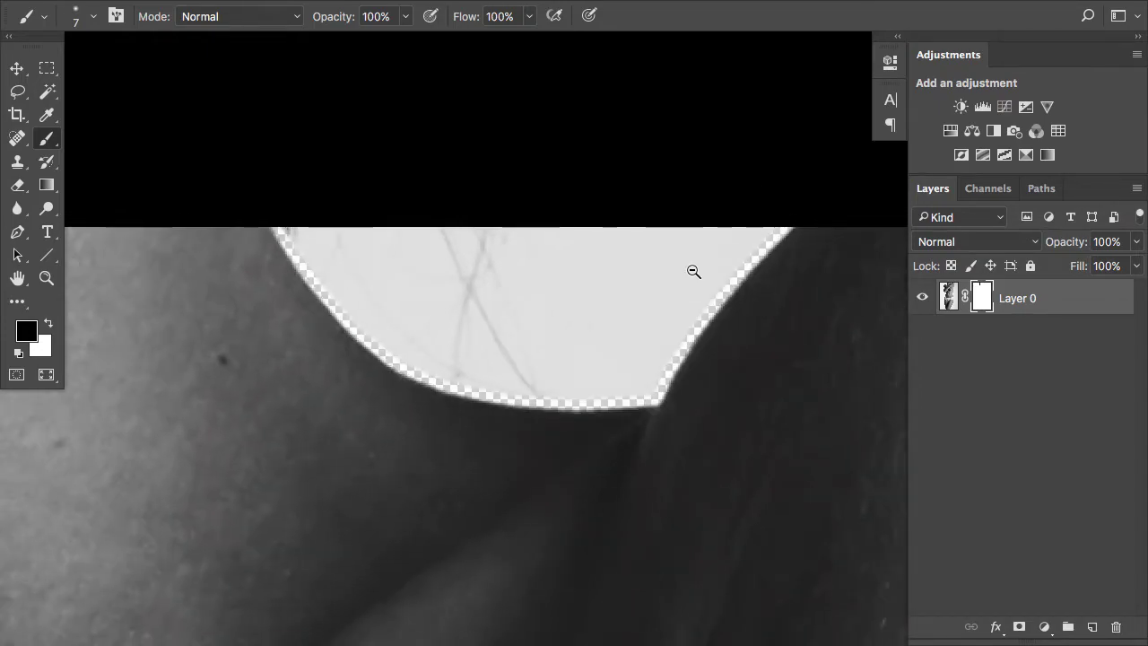
Display Layer 0's mask alone, select the area inside the outline with the Magic Wand and expand the selection by 3 pixels
left_click(984, 301, "alt")
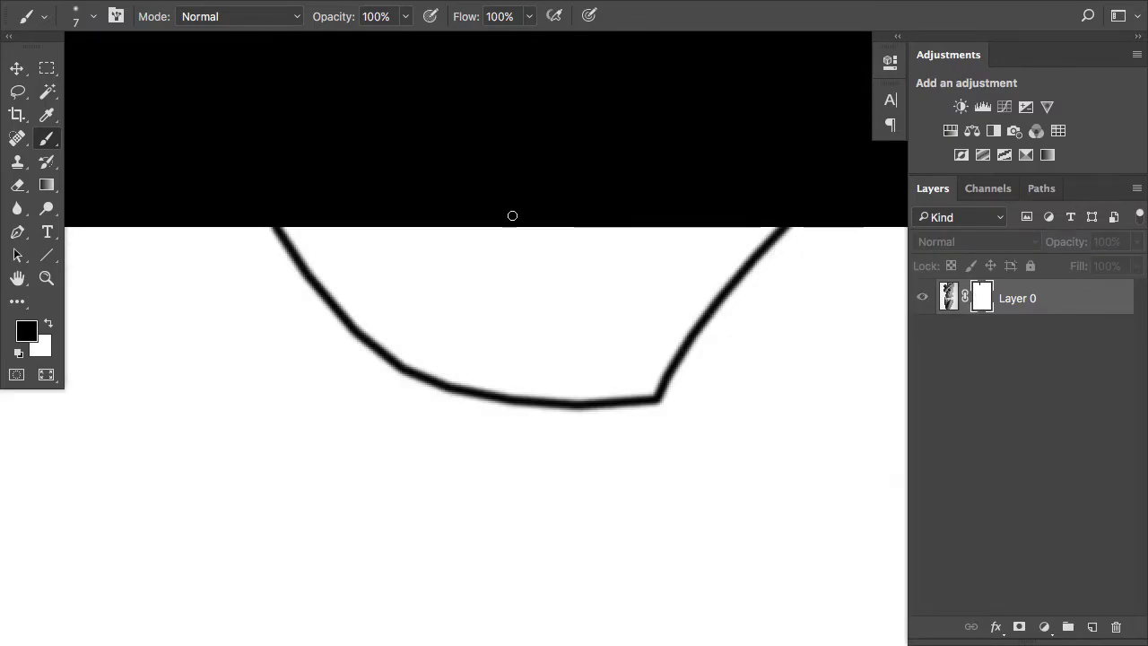
key("w")
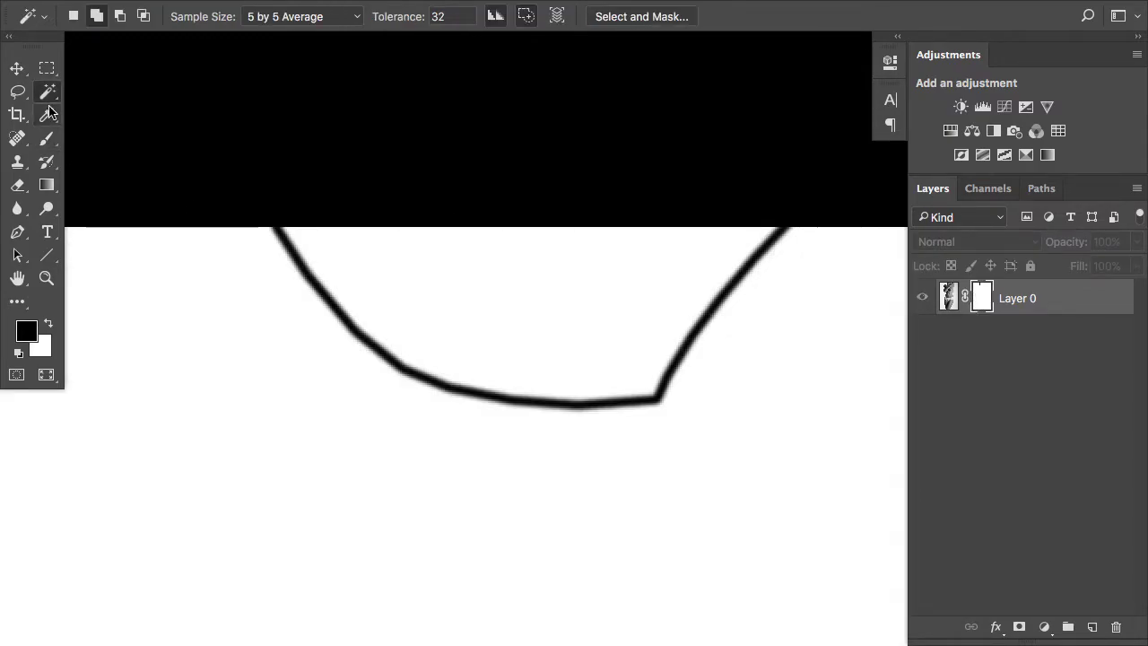
left_click(374, 273)
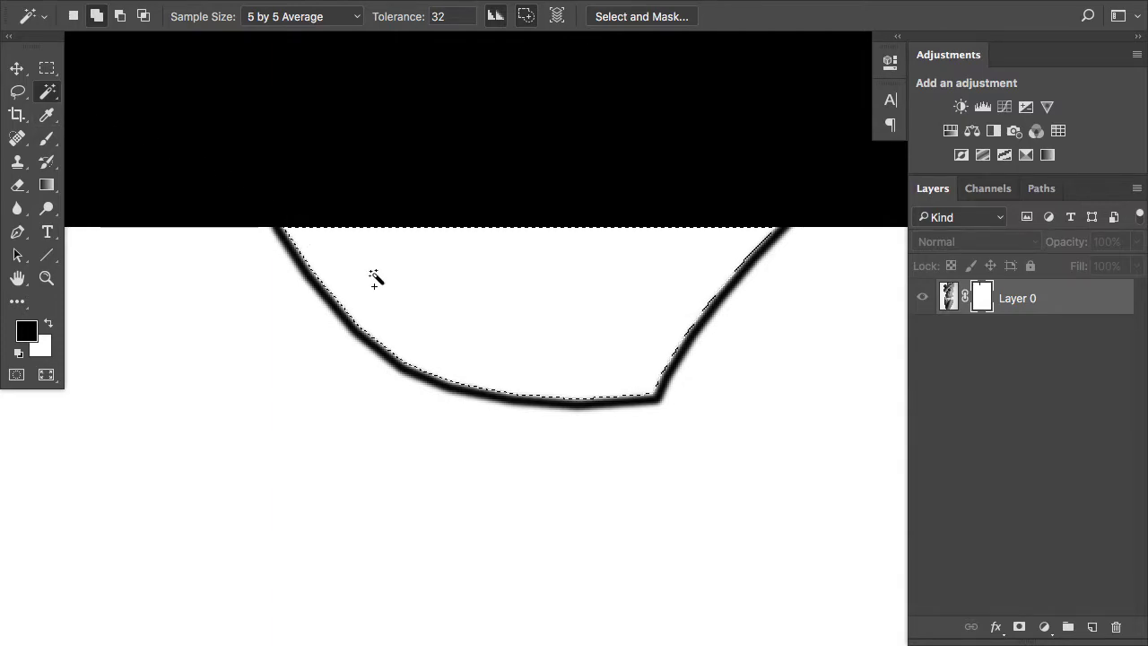
scroll(374, 273, "down", 3)
left_click(392, 9)
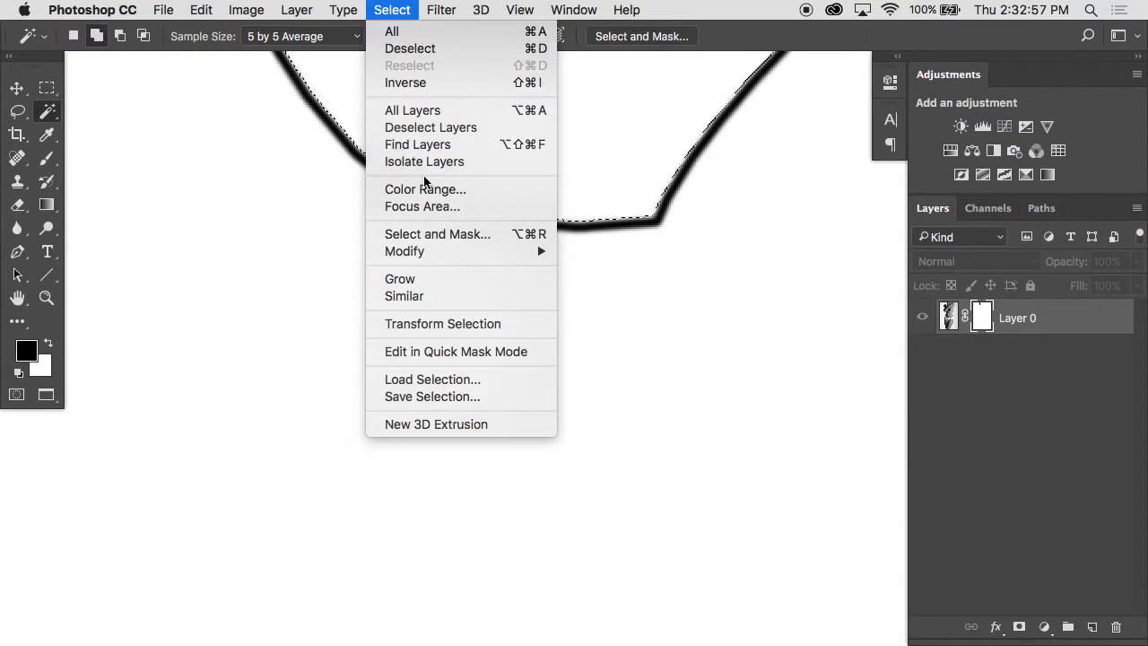
mouse_move(440, 252)
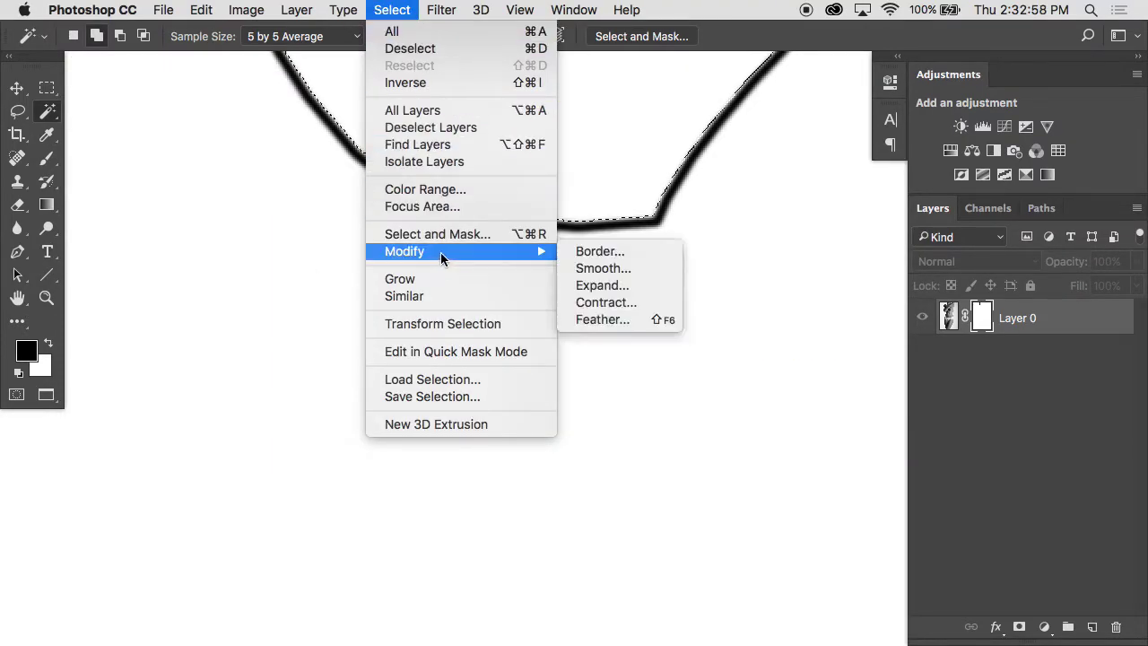
left_click(592, 284)
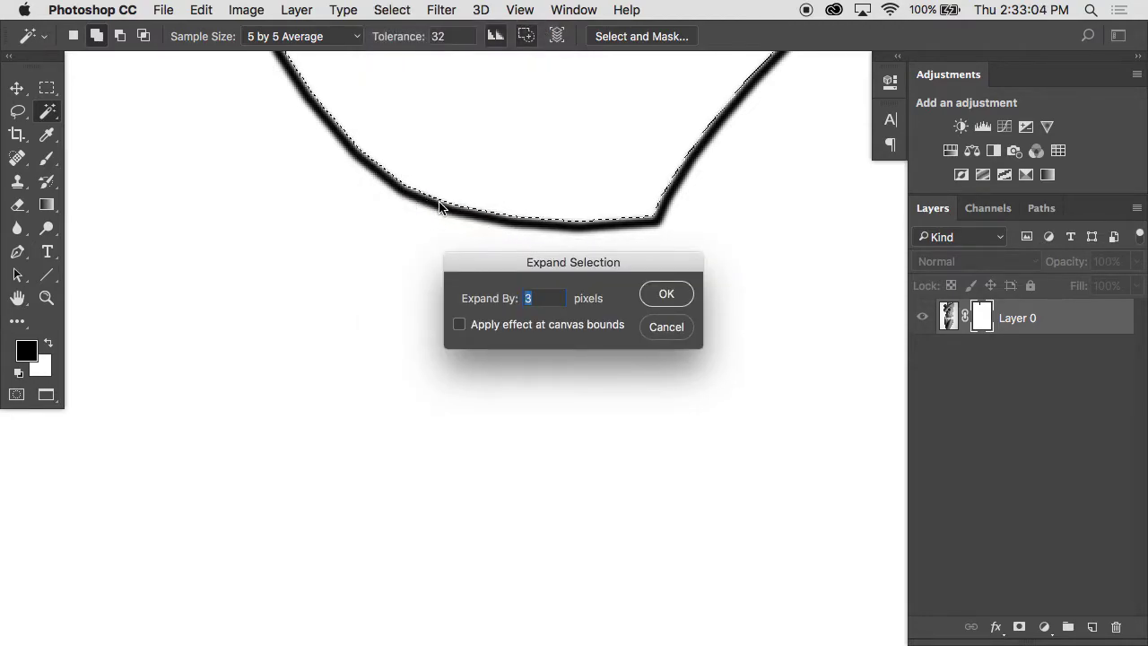
left_click(536, 299)
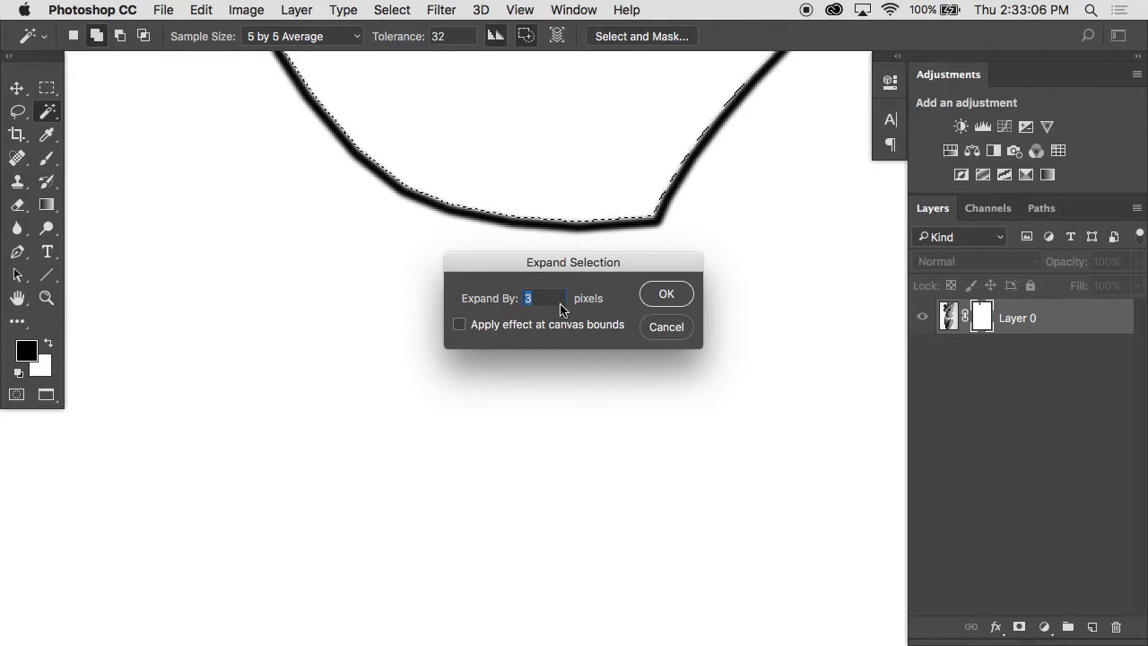
left_click(659, 300)
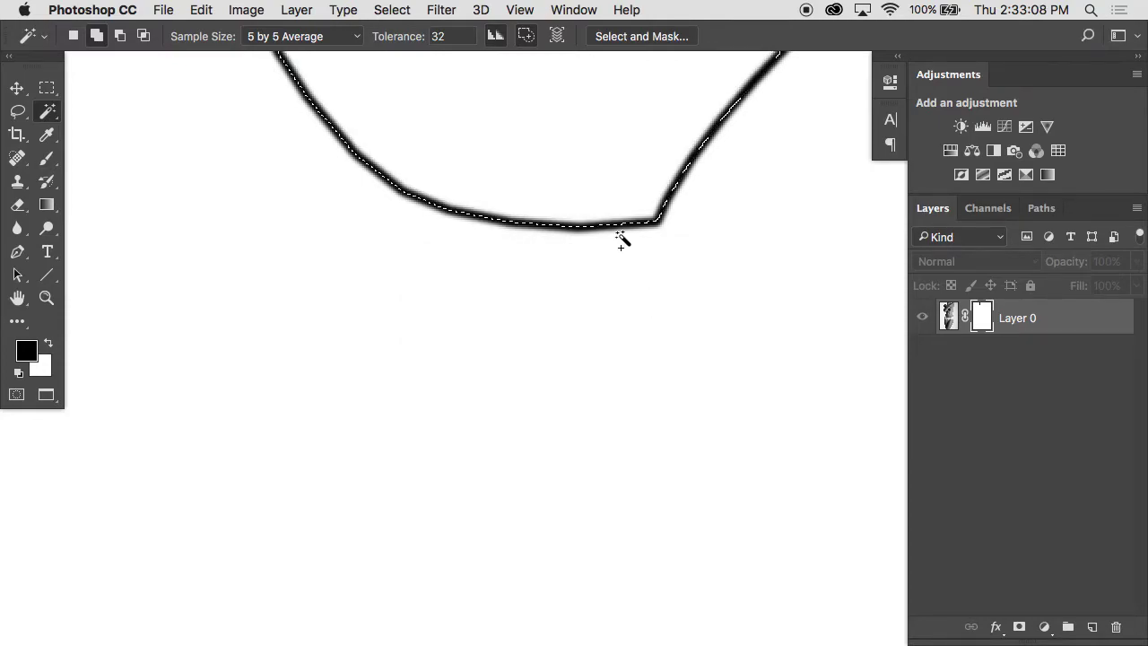
Fill the expanded selection on Layer 0's mask with black to hide the background in the neck gap
left_click(199, 15)
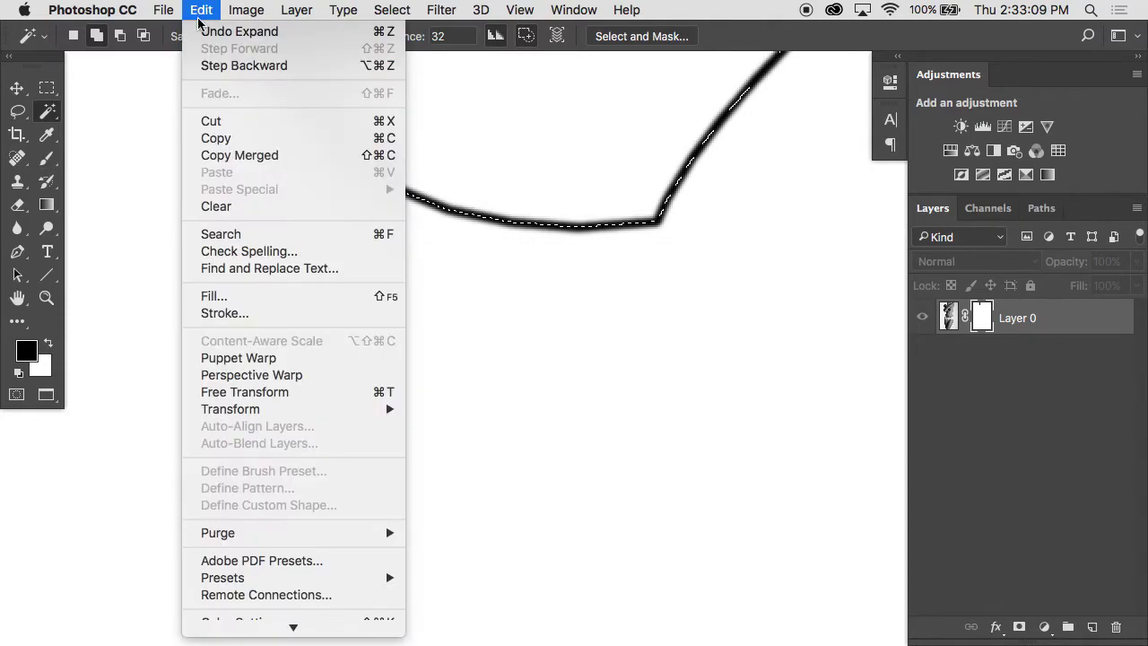
left_click(213, 296)
left_click(641, 220)
left_click(584, 199)
left_click(704, 235)
key("w")
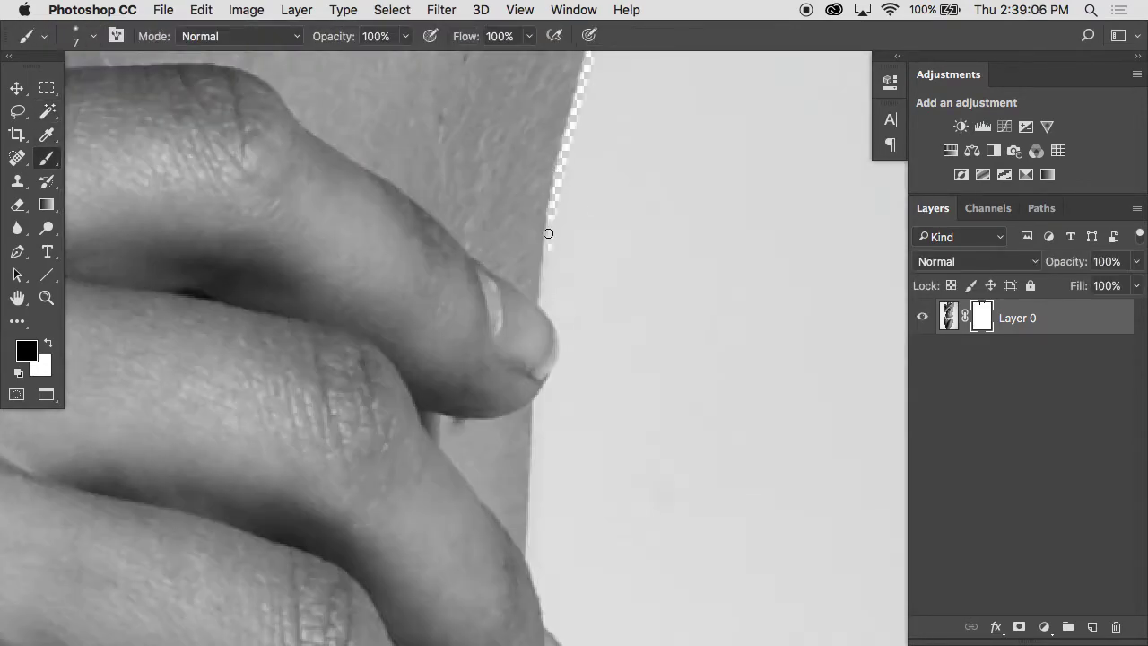
Extend the black mask outline down the upper arm, around the fingertips and onto the side of the torso
left_click_drag(547, 230, 542, 299)
left_click_drag(558, 369, 538, 407)
left_click_drag(536, 471, 531, 209)
mouse_move(536, 145)
left_mouse_down()
mouse_move(599, 362)
mouse_move(518, 451)
left_mouse_up()
left_click_drag(511, 485, 535, 229)
mouse_move(538, 195)
left_mouse_down()
mouse_move(561, 265)
mouse_move(523, 367)
left_mouse_up()
left_click(496, 484, "shift")
left_click_drag(495, 502, 490, 119)
left_click(459, 315, "shift")
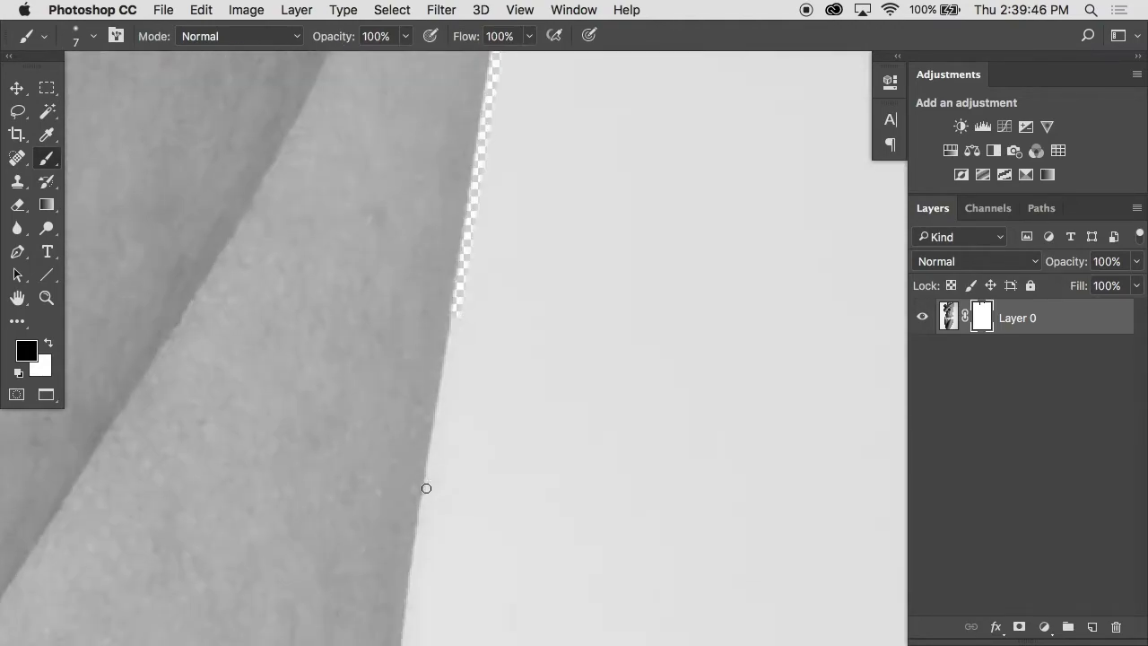
Paint the black mask outline in connected segments down the side of the torso toward the waist
left_click(426, 487, "shift")
left_click_drag(424, 498, 399, 139)
left_click(377, 485, "shift")
left_click_drag(377, 495, 463, 201)
left_click(432, 437, "shift")
left_click_drag(430, 449, 449, 99)
left_click(402, 300, "shift")
left_click(373, 451, "shift")
key("super+minus")
Continue the black mask outline around the inward curve of the waist and over the hip to the waistband
left_click_drag(448, 431, 438, 115)
left_click(437, 190, "shift")
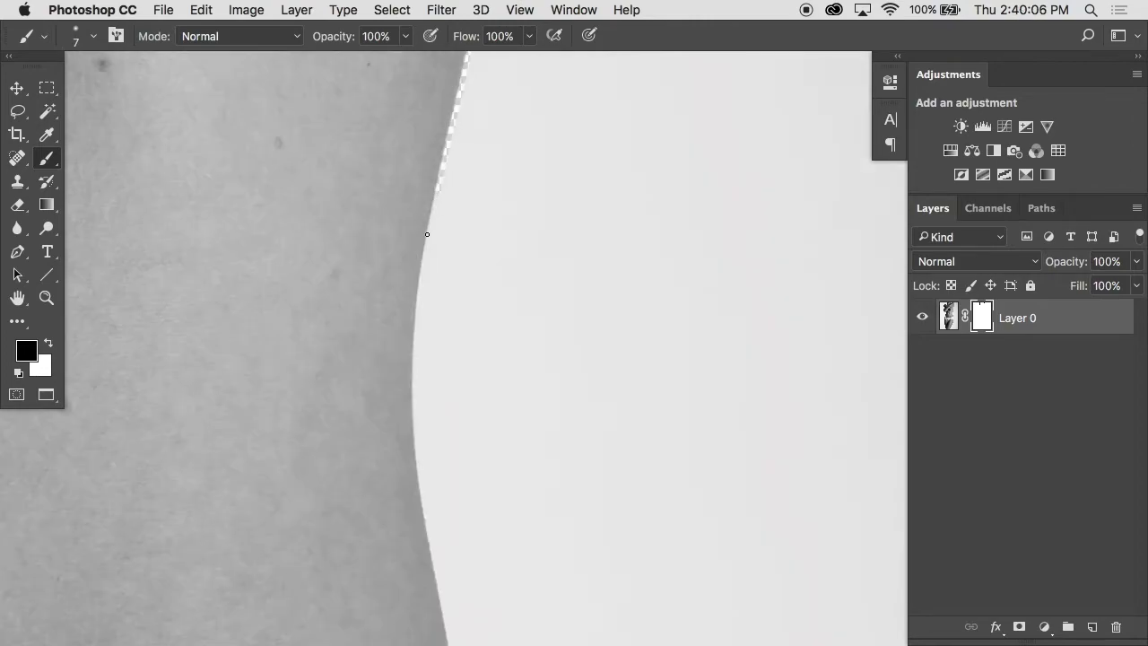
left_click(414, 379, "shift")
left_click(413, 442, "shift")
left_click_drag(425, 503, 486, 138)
left_click(540, 459, "shift")
left_click(550, 542, "shift")
left_click_drag(549, 557, 822, 262)
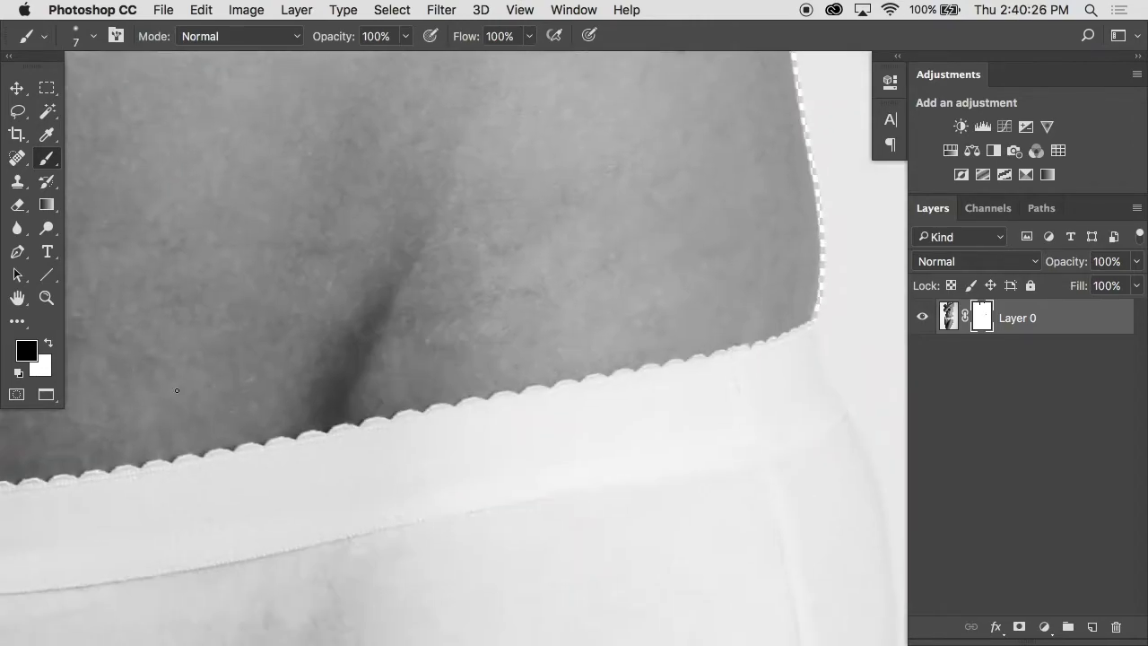
Paint the black mask outline along the opposite hip and up the shaded side of the waist
left_click_drag(179, 359, 762, 377)
left_click(160, 244, "shift")
left_click(168, 168, "shift")
left_click(179, 107, "shift")
left_click_drag(181, 95, 175, 393)
left_click(283, 150, "shift")
left_click_drag(284, 151, 237, 337)
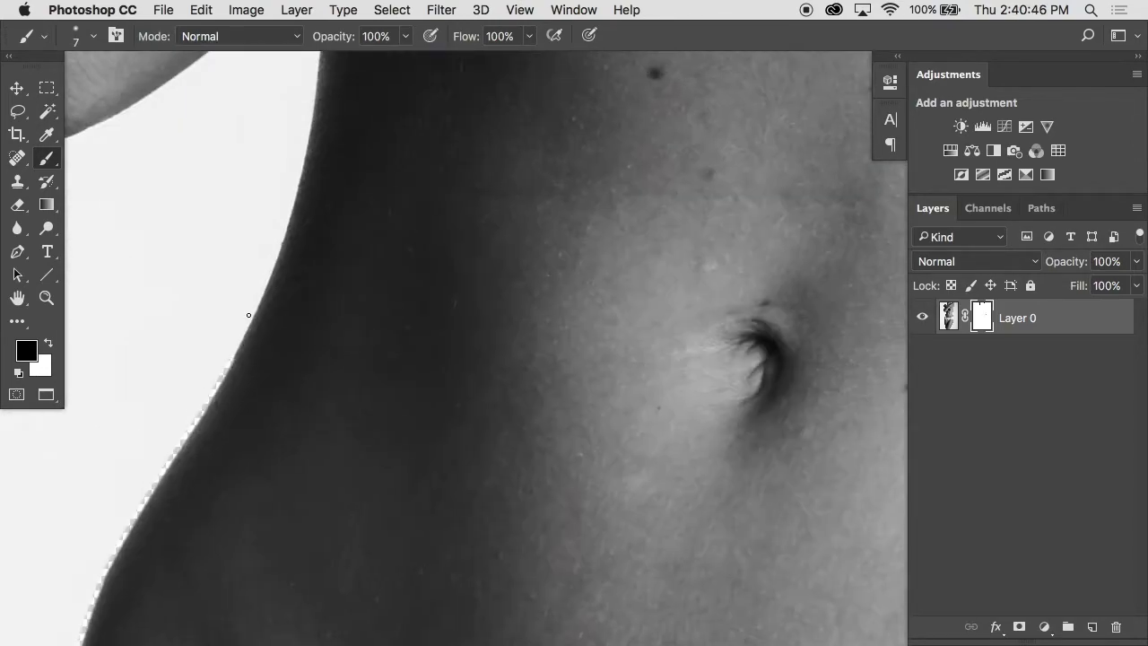
Continue the mask outline up to where the torso meets the arm and back along the underside of the forearm
left_click_drag(306, 142, 316, 321)
left_click(328, 169, "shift")
left_click(293, 177, "shift")
left_click(199, 253, "shift")
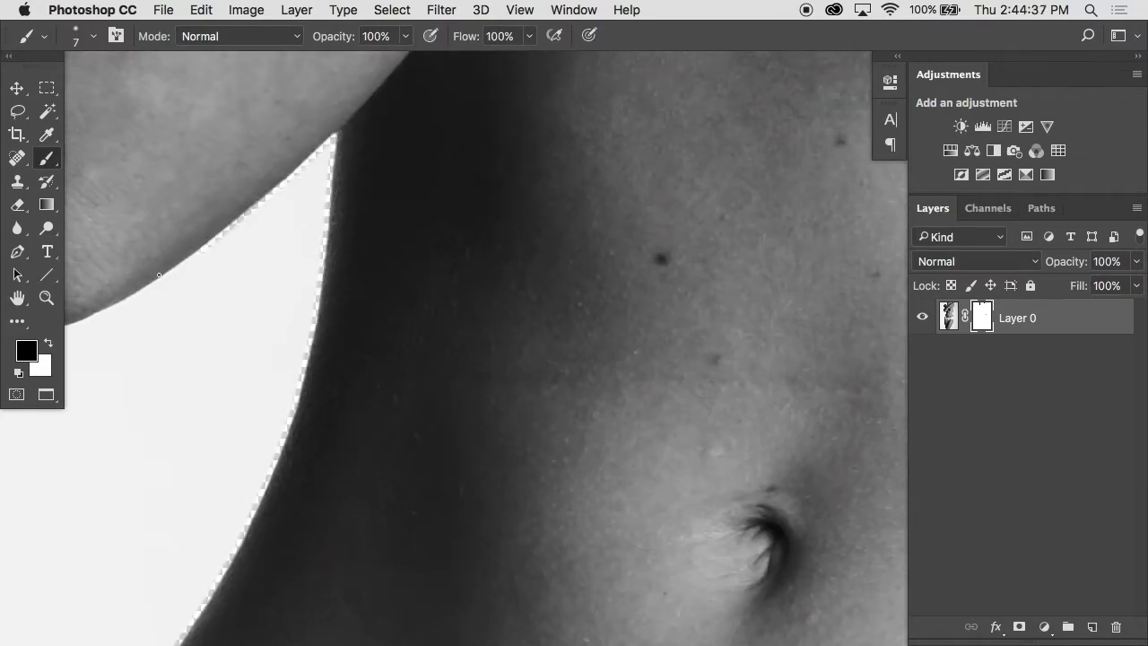
left_click_drag(121, 288, 606, 216)
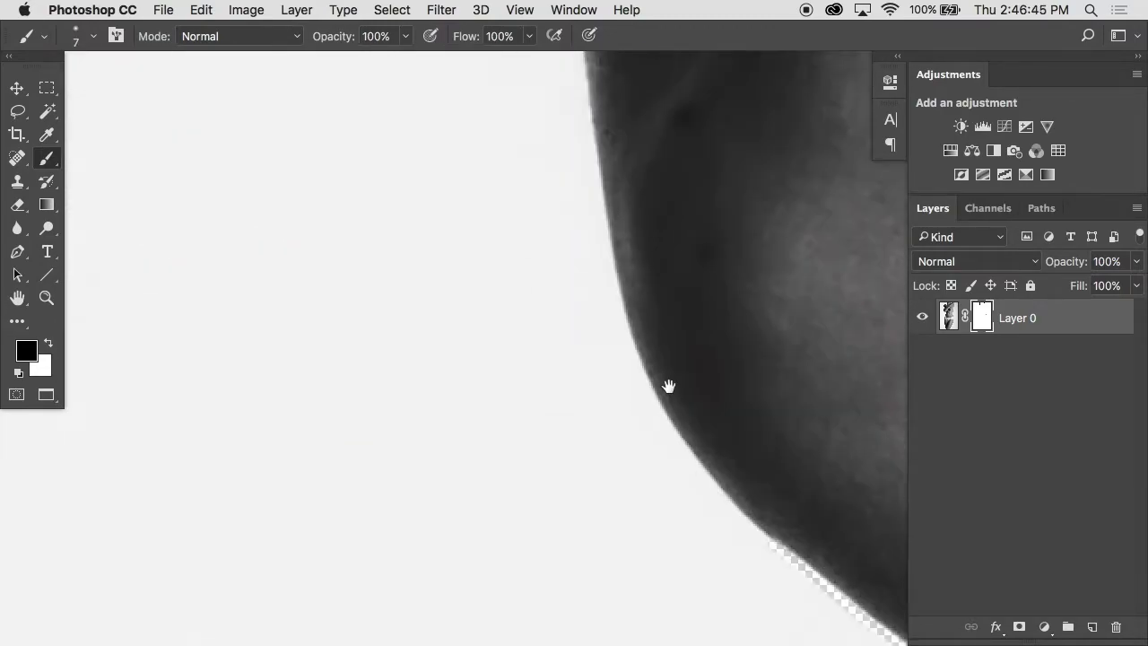
Paint the black mask outline around the elbow and up the outer edge of the arm to the gripping fingers
mouse_move(622, 259)
left_mouse_down()
mouse_move(518, 323)
mouse_move(469, 170)
left_mouse_up()
left_click(422, 170, "shift")
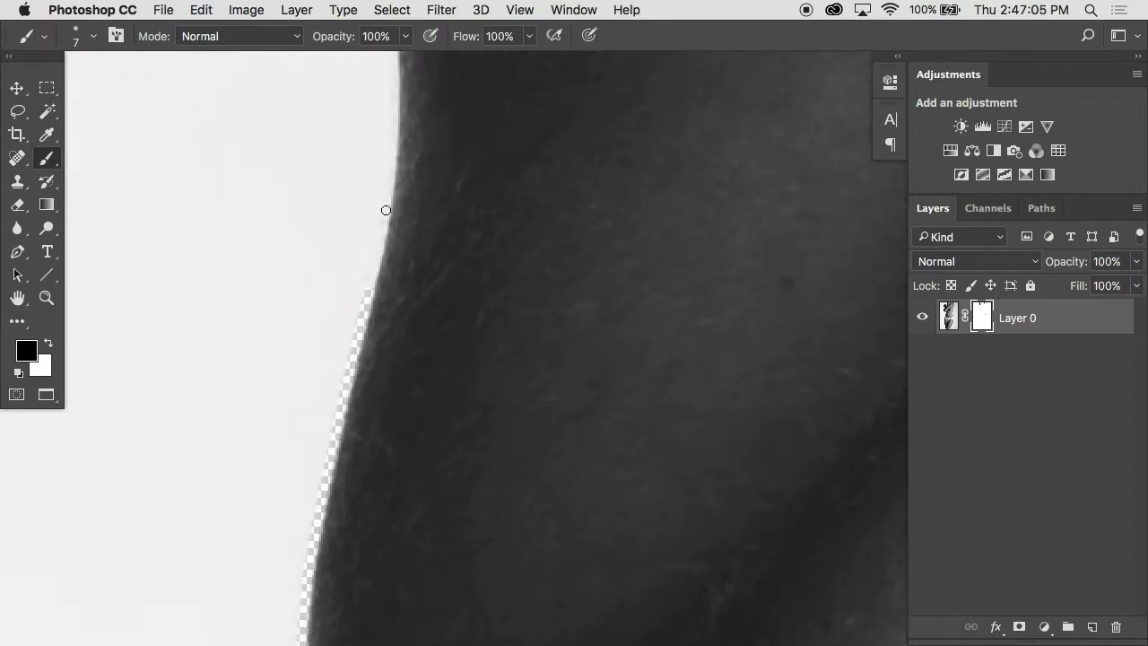
left_click_drag(376, 359, 394, 538)
left_click(414, 419, "shift")
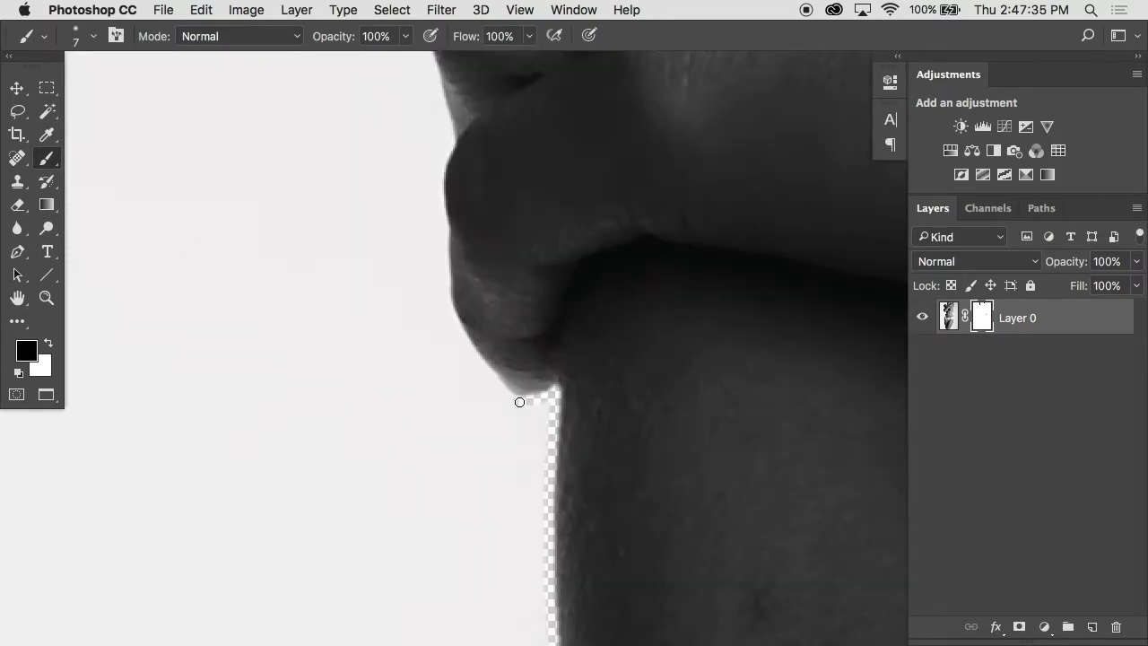
Trace the outer edge of the fingers gripping the upper arm with black on the mask
left_click(443, 243, "shift")
left_click(445, 83, "shift")
left_click_drag(538, 269, 628, 449)
mouse_move(520, 449)
left_mouse_down()
mouse_move(642, 176)
mouse_move(515, 275)
mouse_move(598, 146)
left_mouse_up()
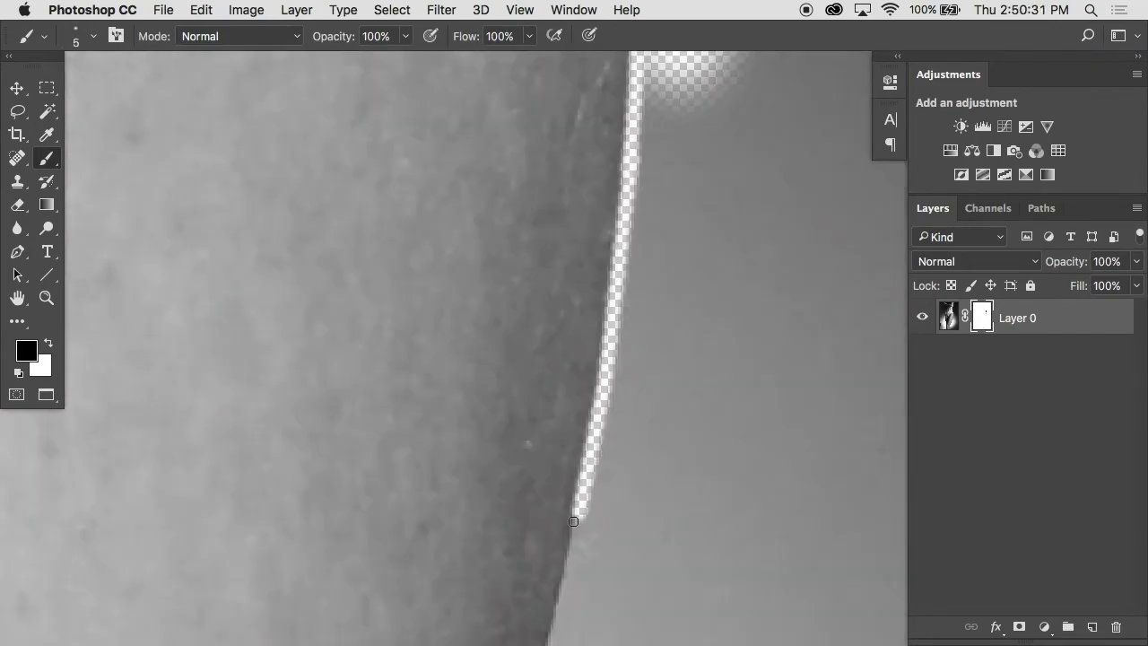
Paint black with a 5 px brush on the mask of the lower-body photo's Layer 0 along the edge of the leg
left_click_drag(574, 513, 560, 595)
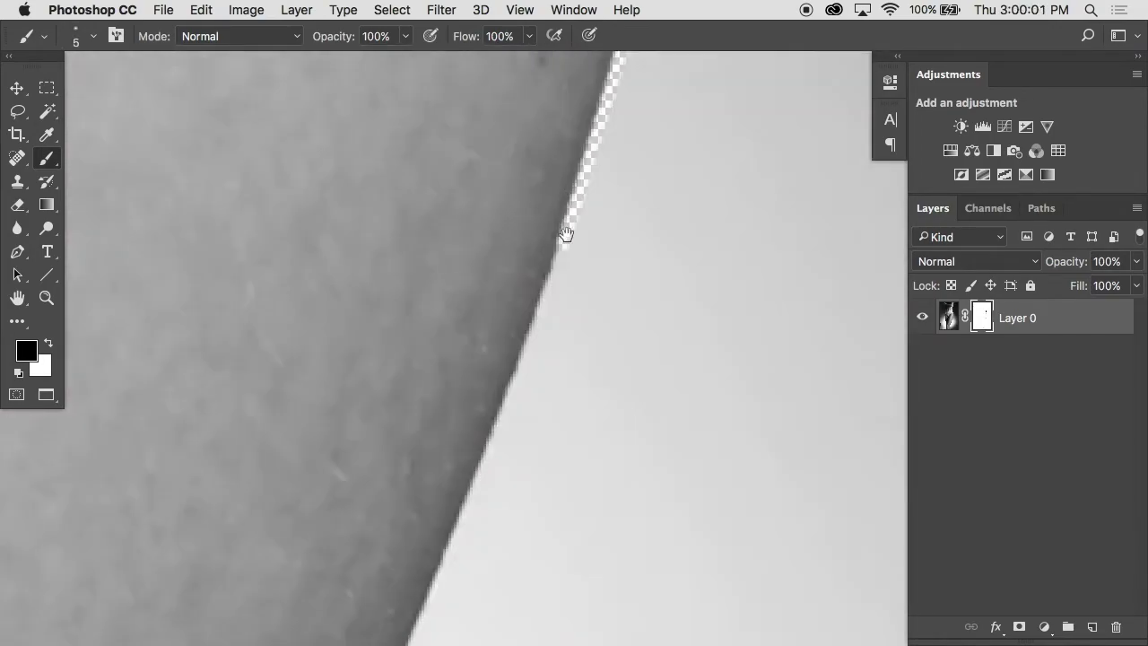
left_click_drag(565, 233, 512, 430)
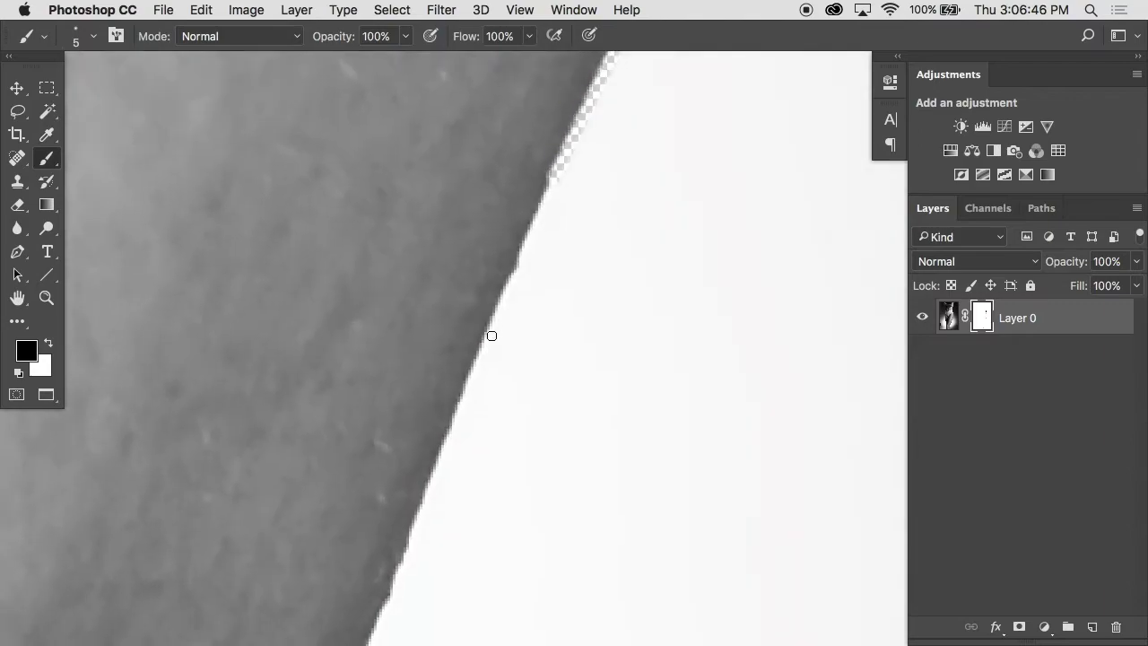
mouse_move(423, 515)
left_mouse_down()
mouse_move(464, 418)
mouse_move(472, 312)
mouse_move(385, 430)
mouse_move(439, 372)
mouse_move(428, 569)
mouse_move(402, 316)
left_mouse_up()
key("super+0")
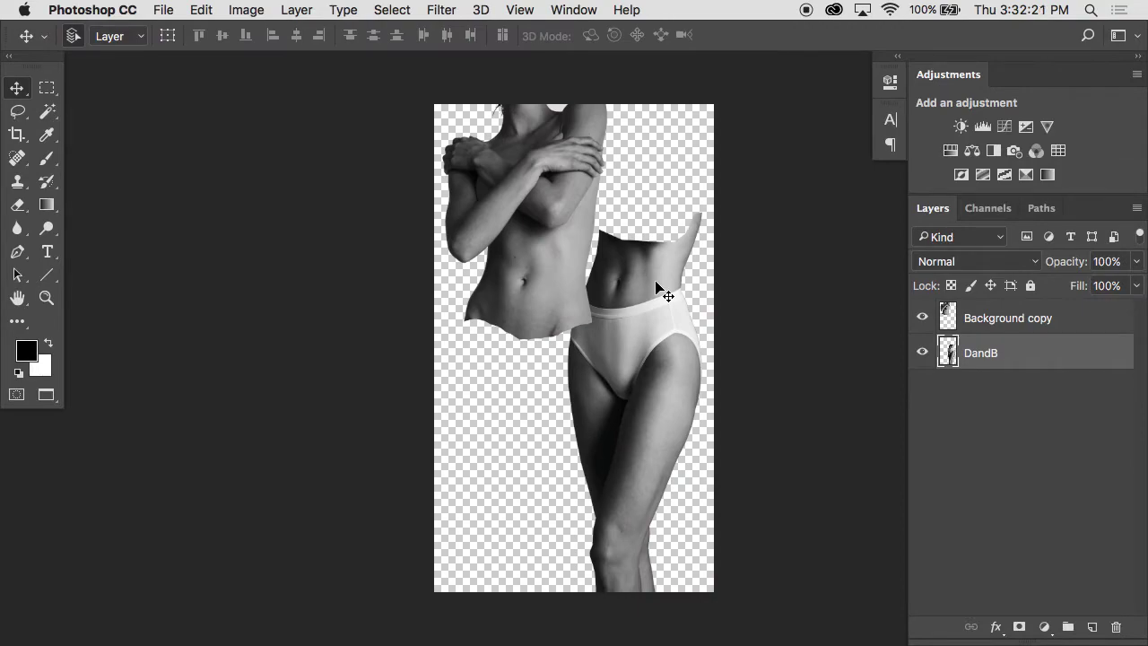
Return to windowed view, move the 2 elements layered.psd window aside and bring Use this top.tif to the front
key("f")
key("f")
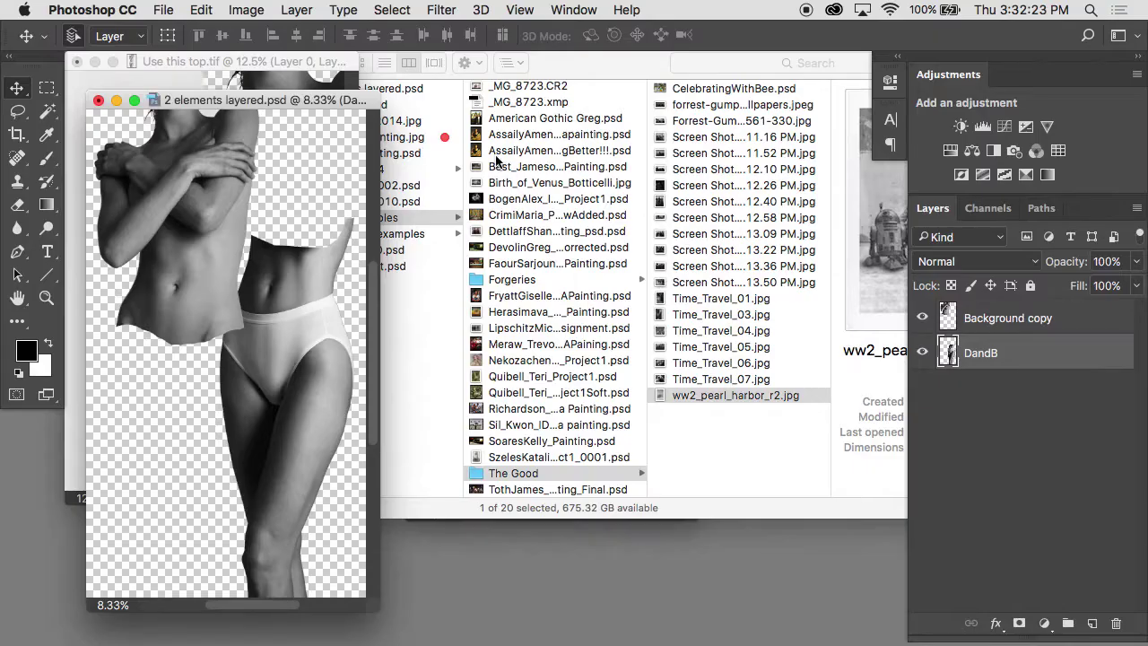
left_click_drag(335, 102, 743, 101)
left_click(299, 206)
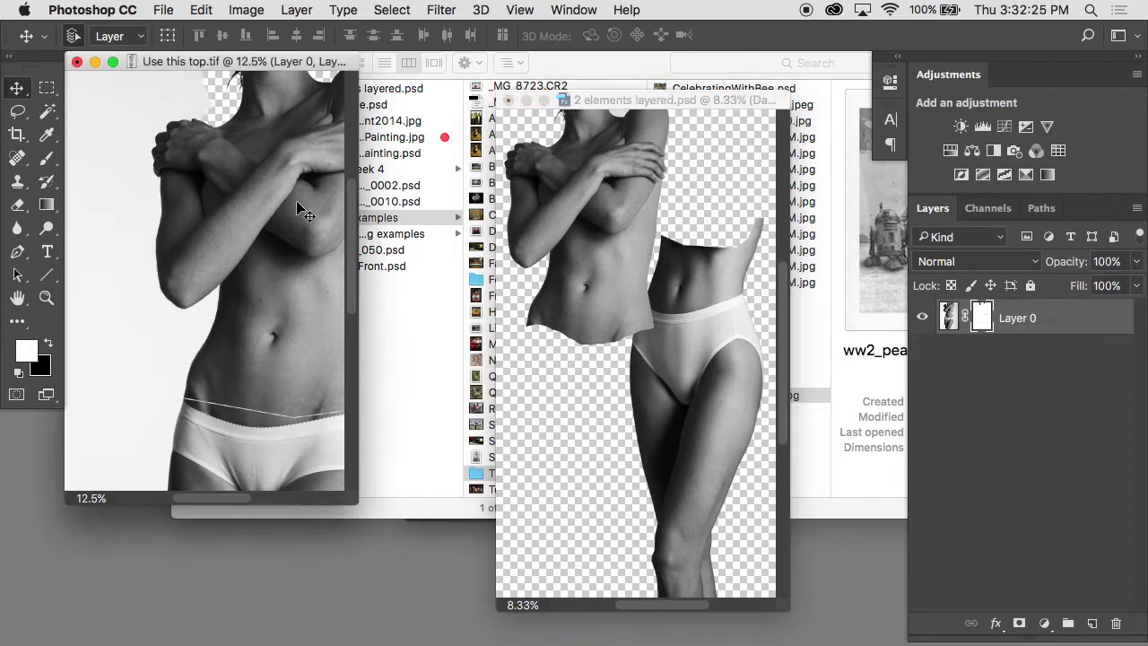
Arrange Use this top.tif and with this bottom.tif side by side and zoom both out to 8.33%
left_click_drag(288, 65, 511, 65)
key("ctrl+Down")
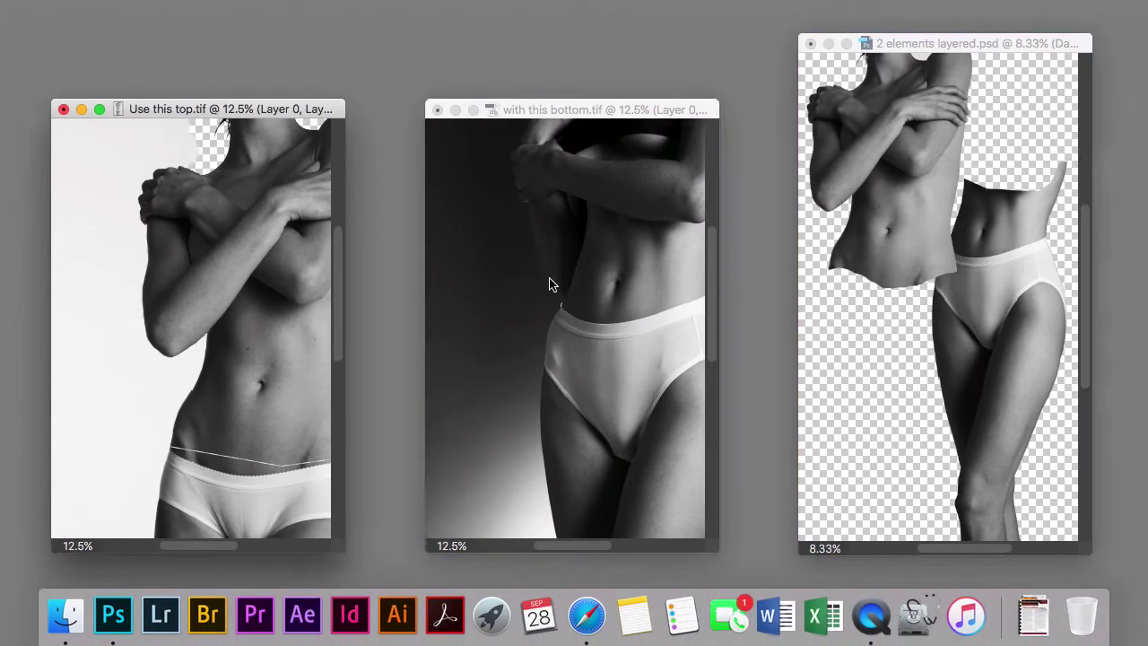
left_click(551, 284)
left_click_drag(572, 81, 226, 76)
left_click(235, 251, "alt")
left_click(500, 278)
left_click(500, 280, "alt")
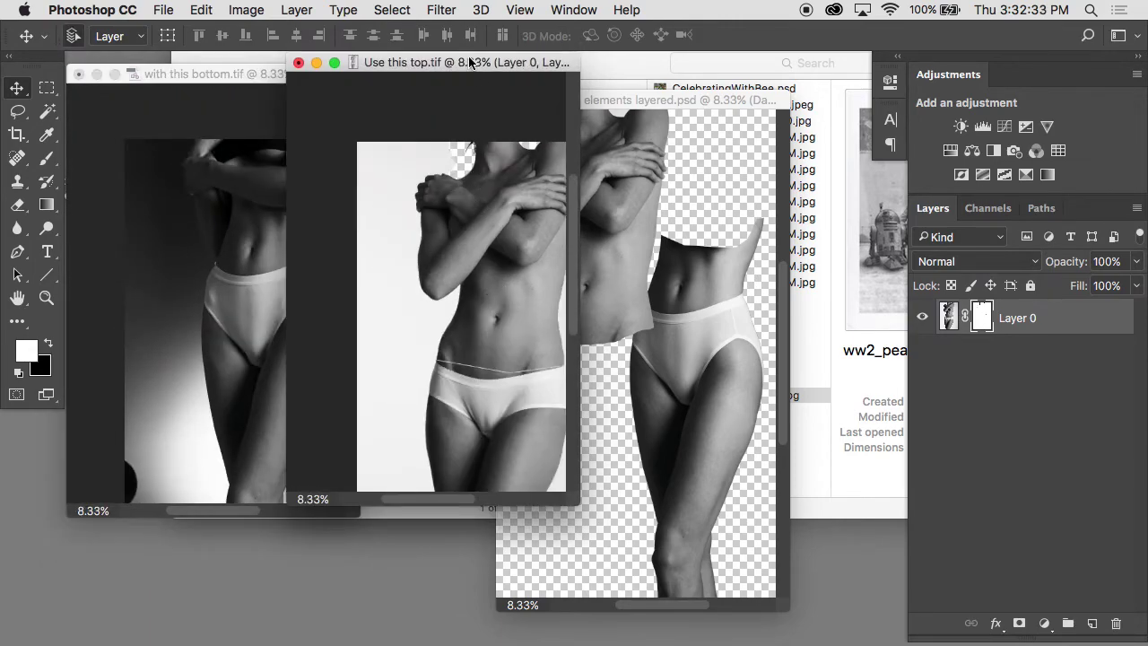
Centre the figure in both source photo windows and reposition the windows, leaving Use this top.tif active
left_click_drag(473, 216, 373, 168)
left_click(266, 213)
left_click_drag(267, 223, 200, 174)
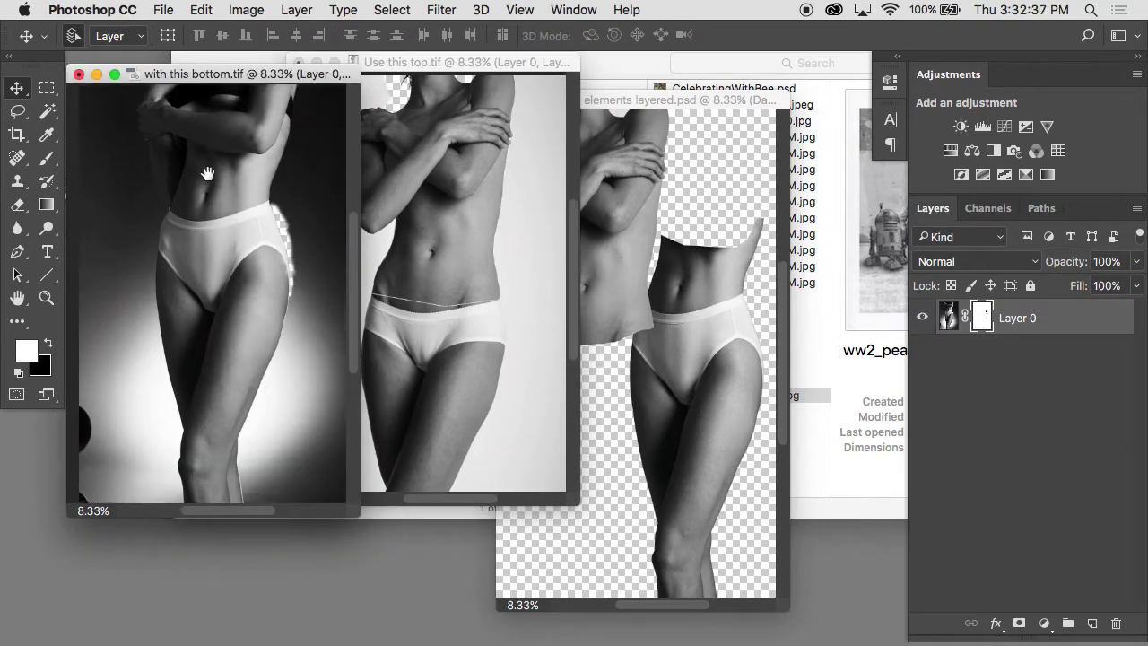
left_click_drag(421, 68, 445, 43)
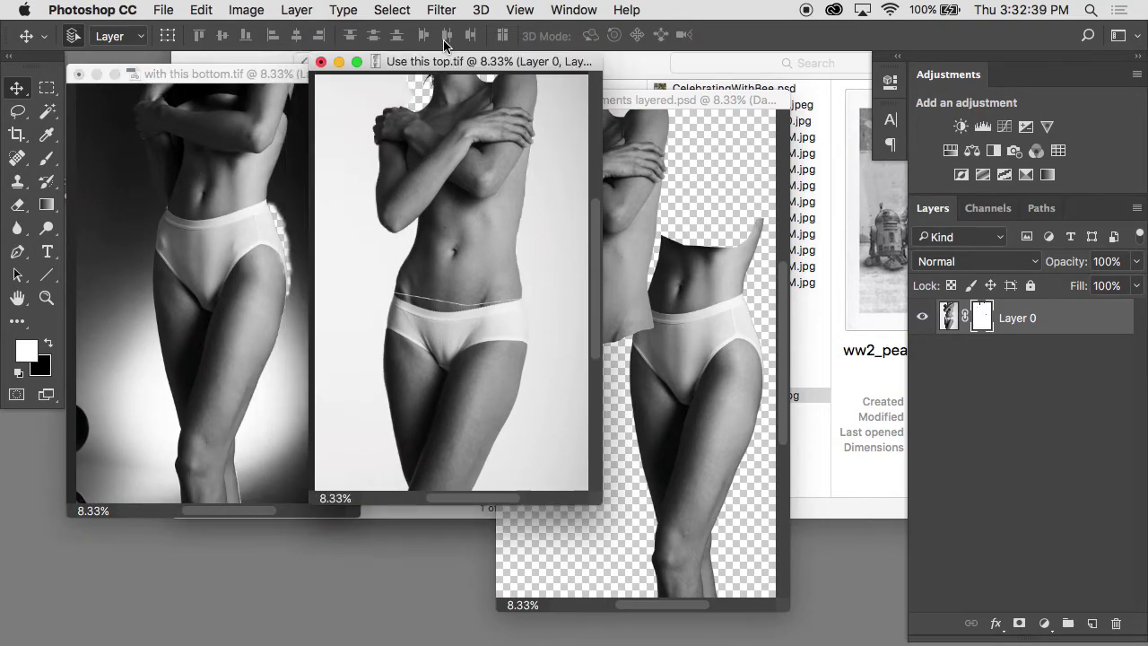
left_click_drag(279, 83, 287, 139)
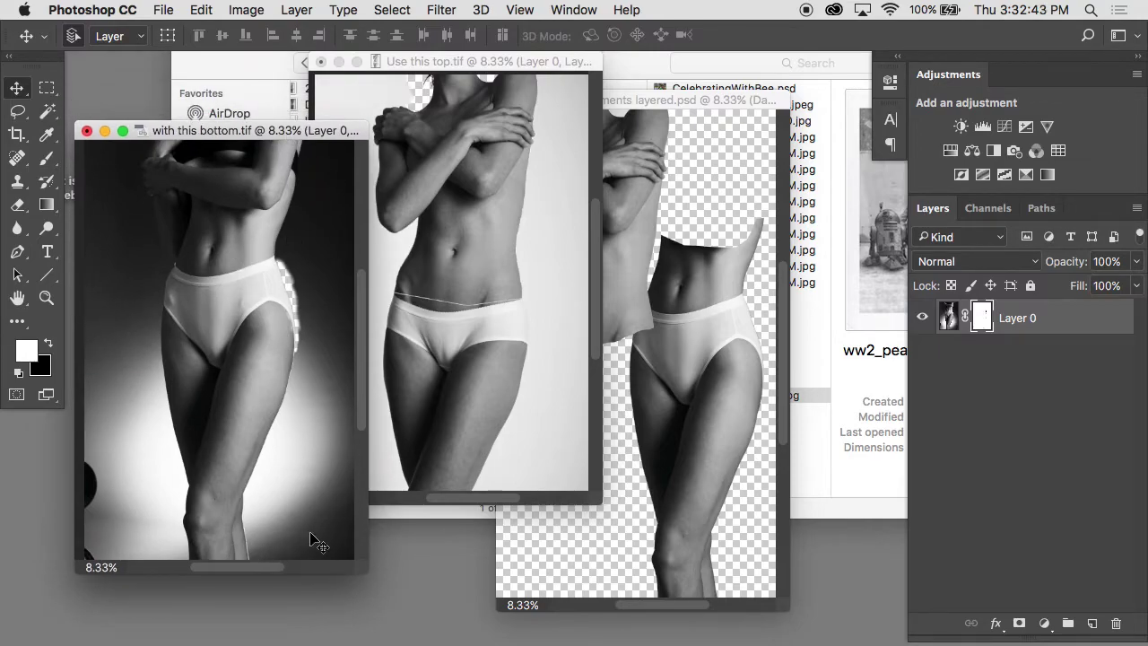
left_click(544, 137)
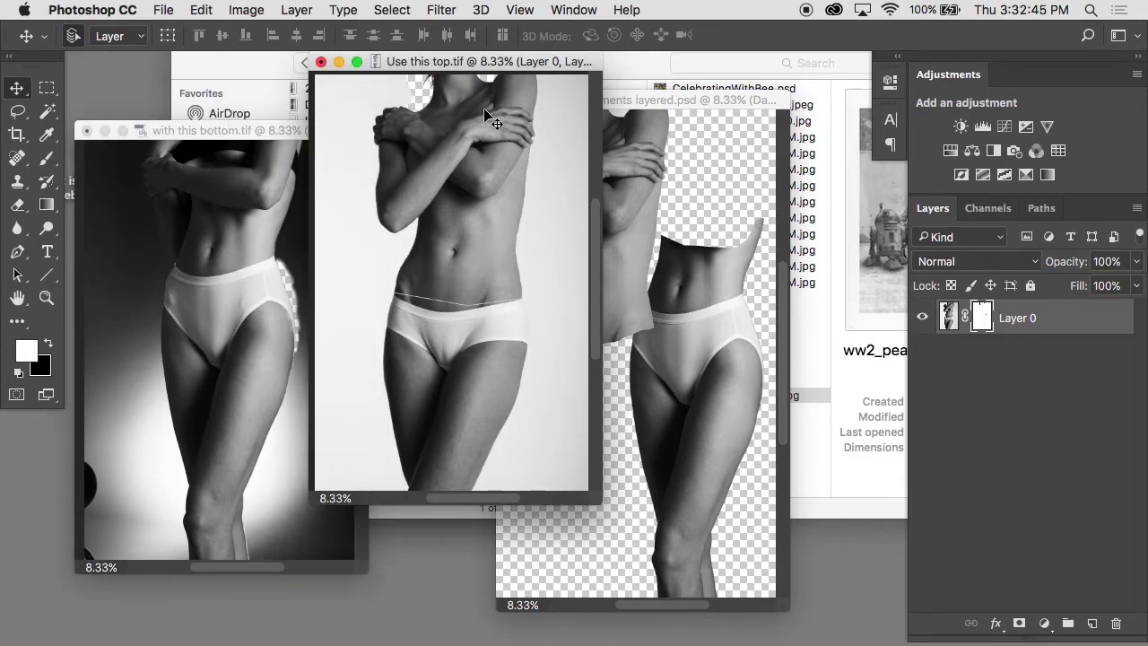
left_click_drag(429, 62, 430, 89)
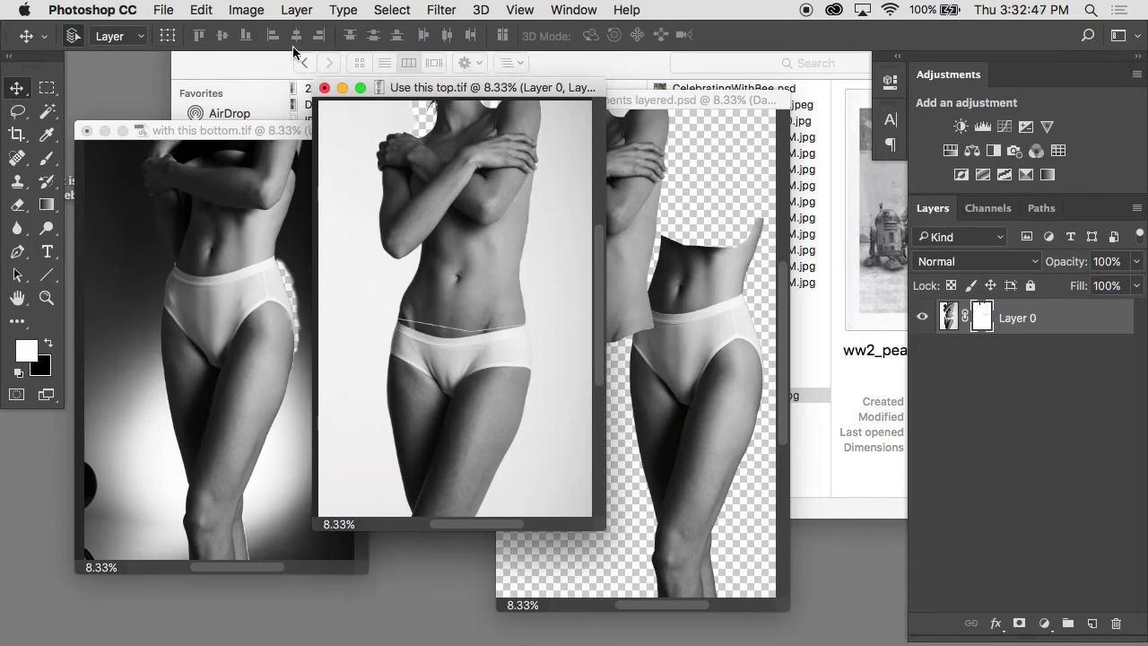
Enlarge the canvas of Use this top.tif to 40 cm wide and 55 cm high, anchored at the top centre
left_click(231, 9)
left_click(257, 164)
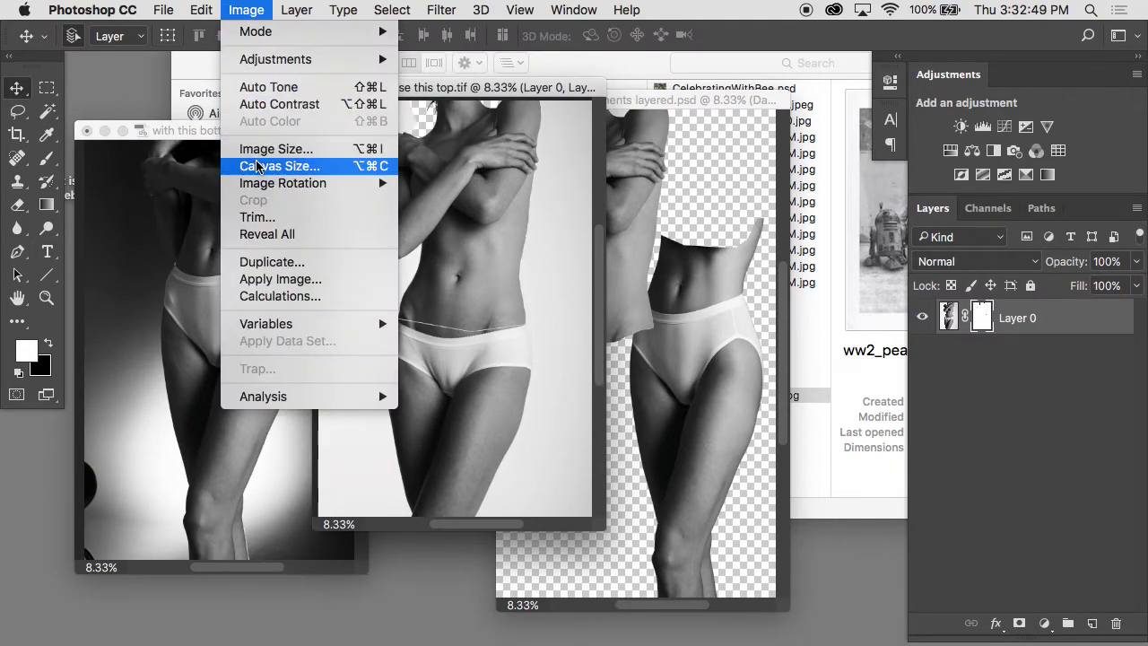
left_click_drag(558, 301, 518, 305)
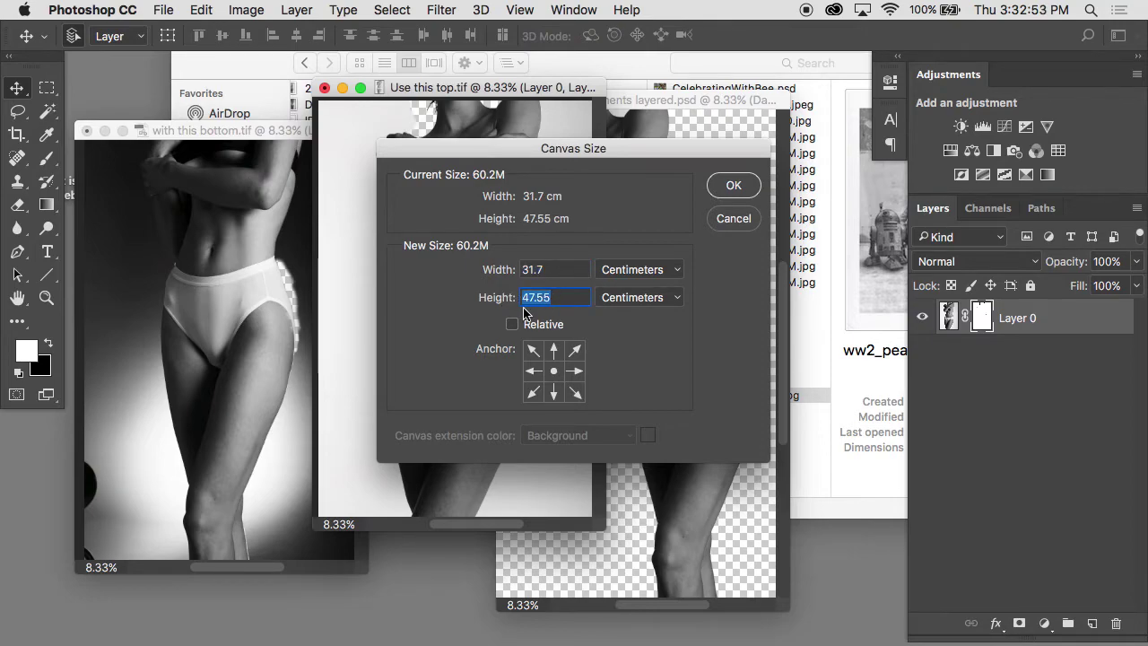
type("55")
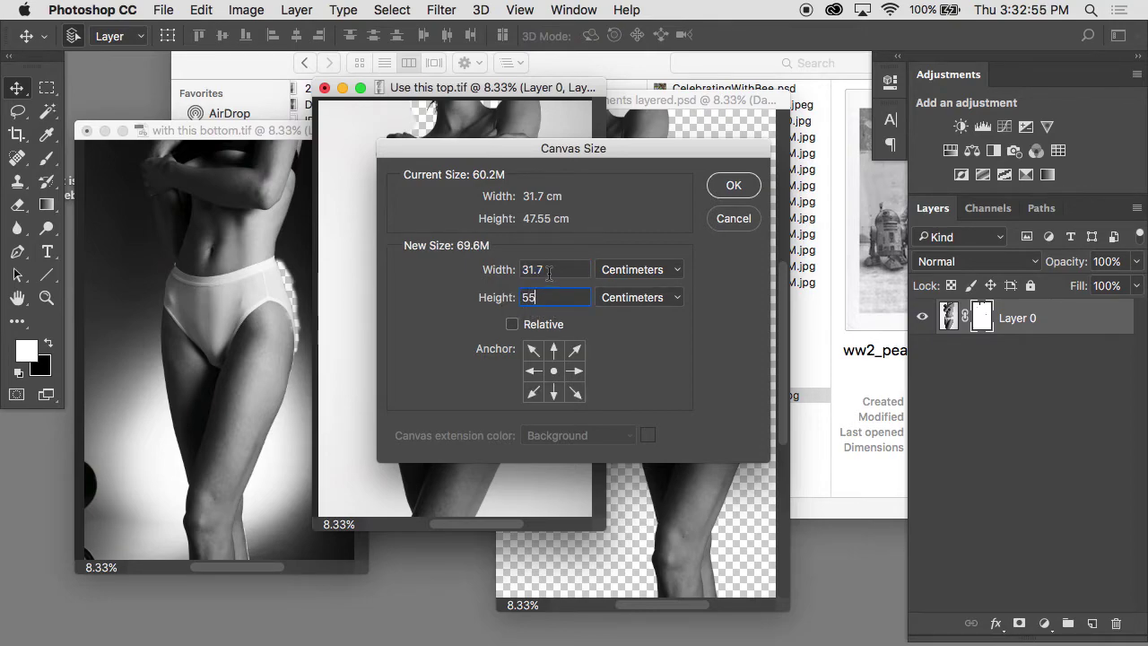
left_click_drag(549, 274, 491, 277)
type("40")
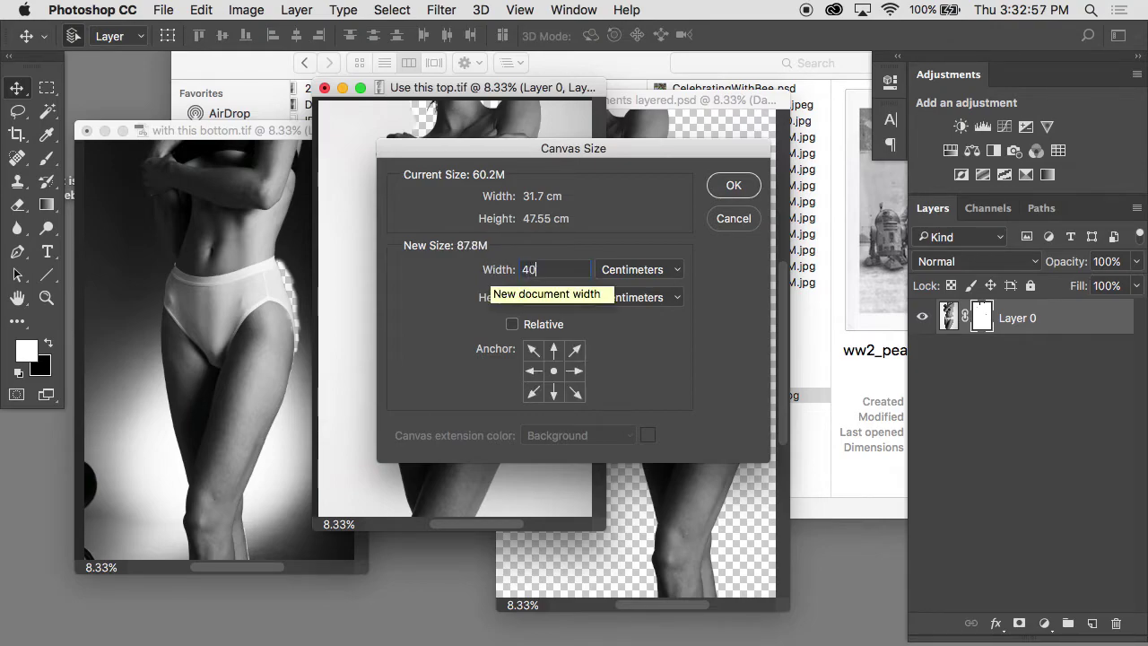
left_click_drag(523, 150, 749, 149)
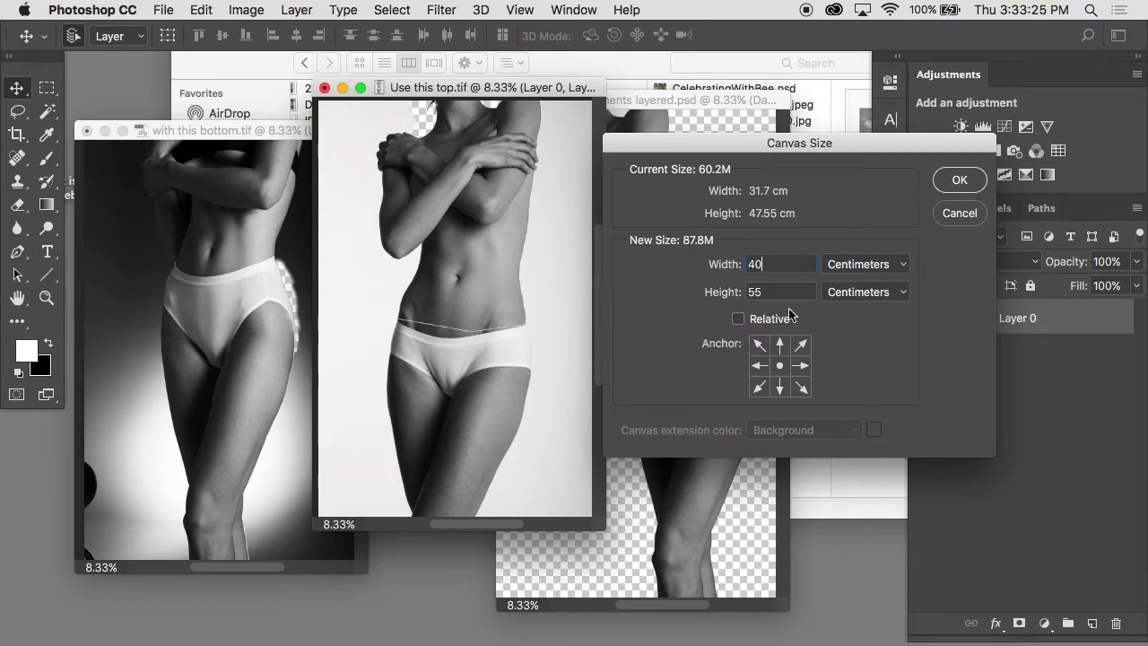
left_click(780, 343)
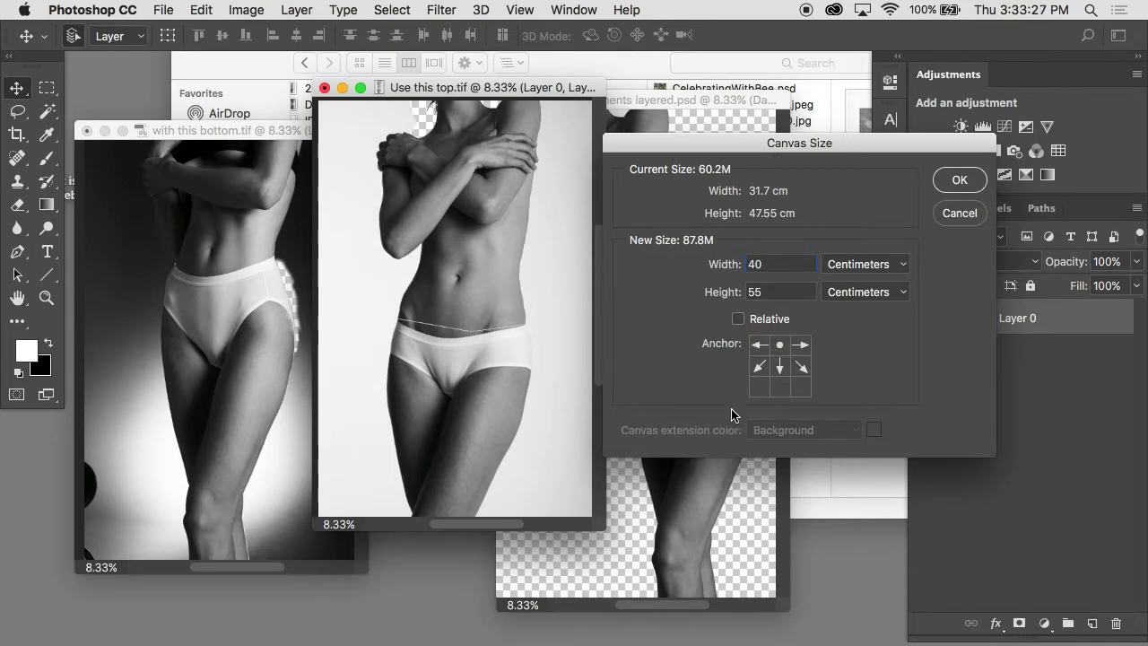
left_click(958, 179)
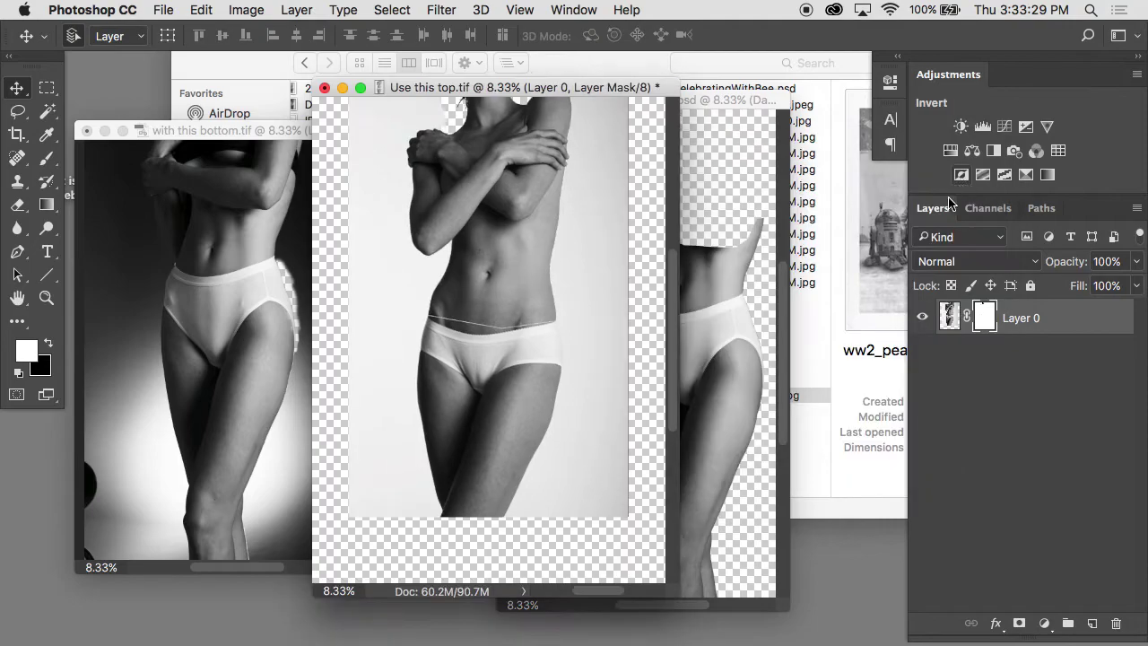
Show 2 elements layered.psd in full-screen mode and shift the DandB lower-body layer closer beneath the torso
left_click(705, 282)
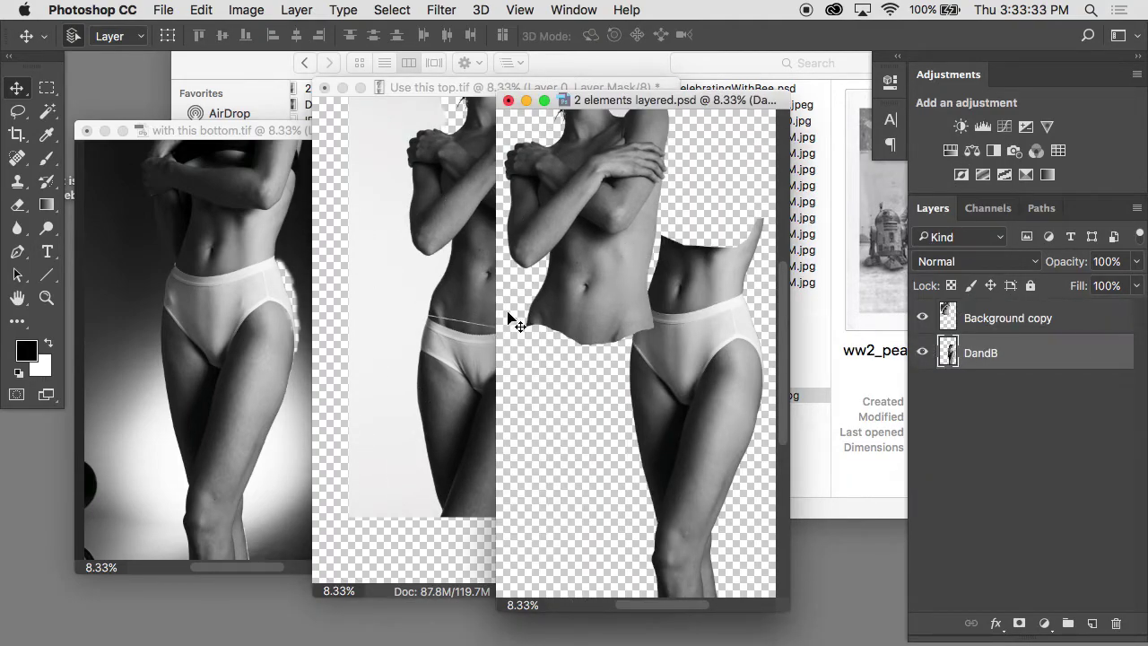
key("f")
left_click_drag(665, 288, 623, 307)
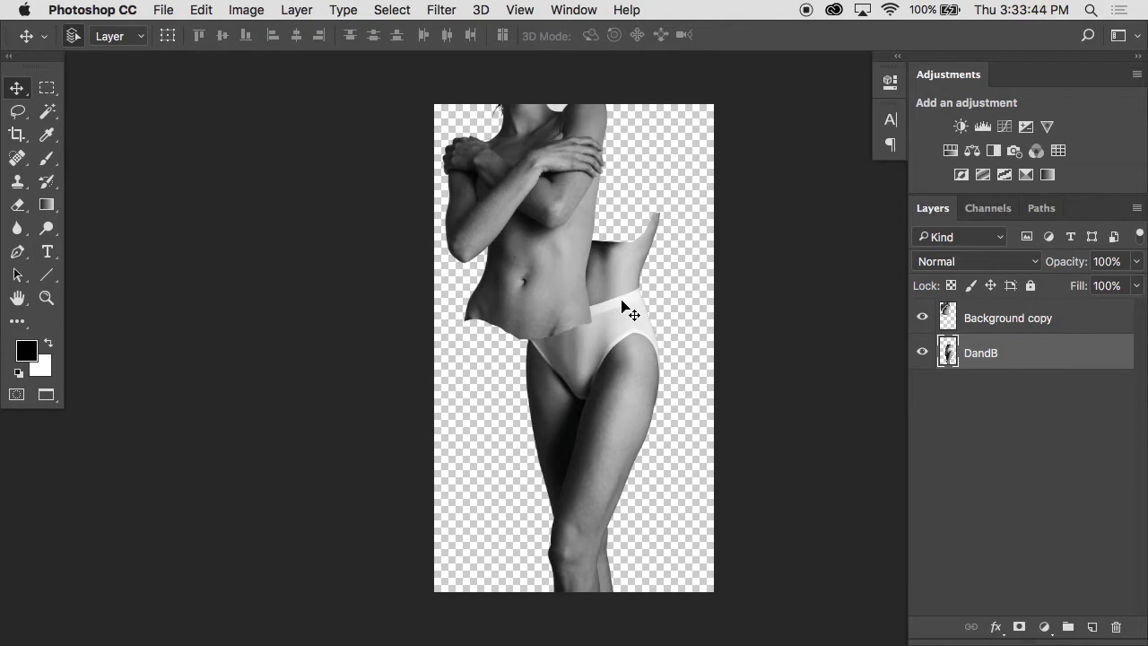
Set the Background copy layer to 67% opacity and move the torso over the lower body so the navels overlap
left_click(947, 311)
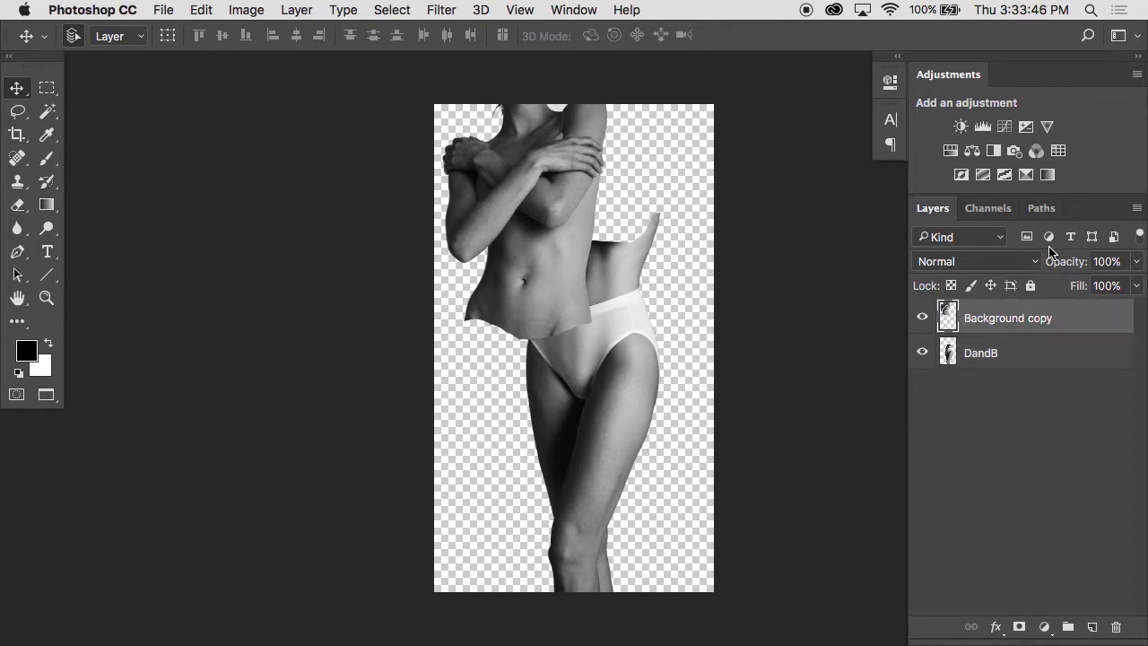
left_click(1102, 261)
type("67")
key("Return")
left_click_drag(525, 229, 579, 229)
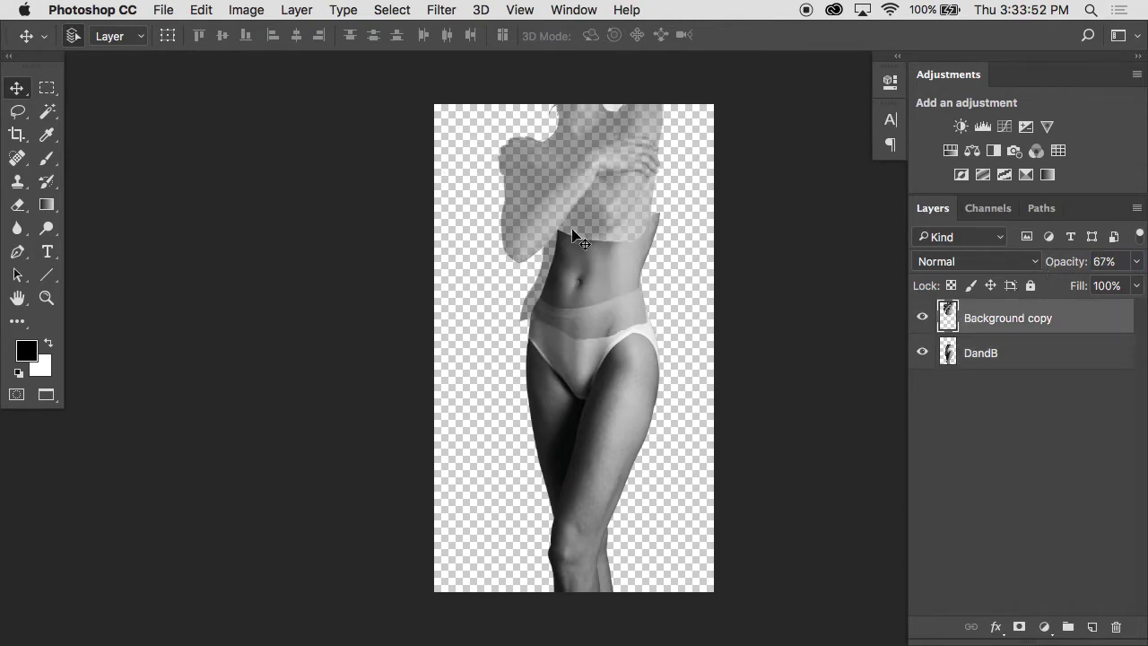
scroll(569, 290, "up", 8)
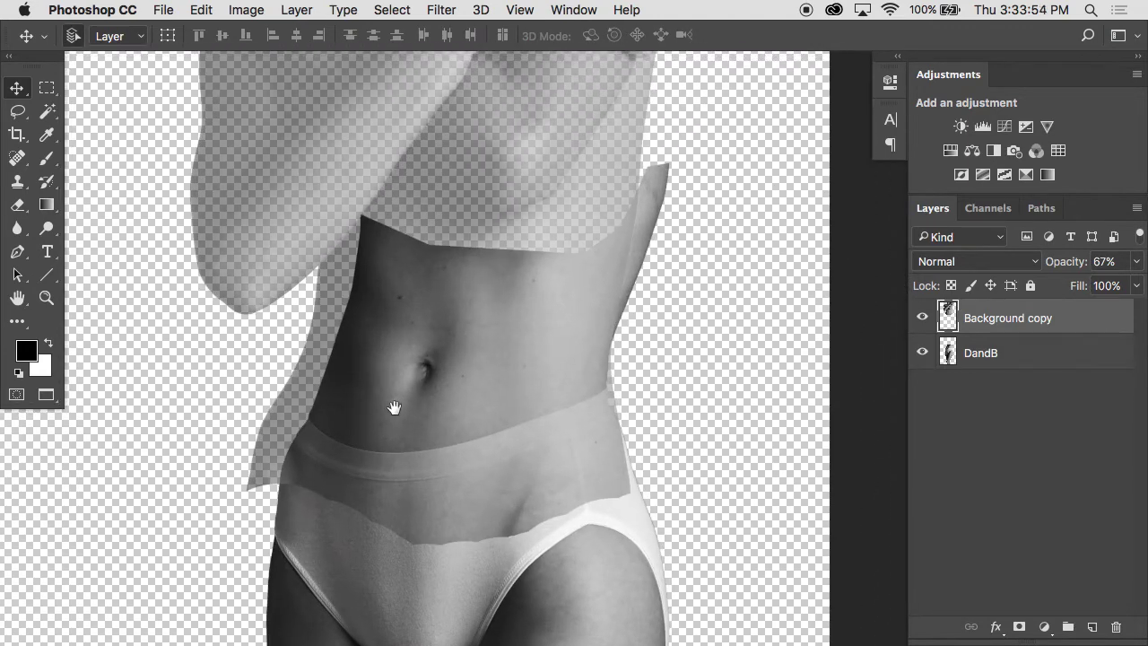
mouse_move(478, 198)
left_mouse_down()
mouse_move(528, 197)
mouse_move(476, 197)
mouse_move(467, 229)
mouse_move(466, 201)
mouse_move(502, 195)
mouse_move(477, 199)
left_mouse_up()
Return the Background copy layer to 100% opacity and move the torso and lower-body layers apart
left_click(1107, 261)
type("100")
key("Return")
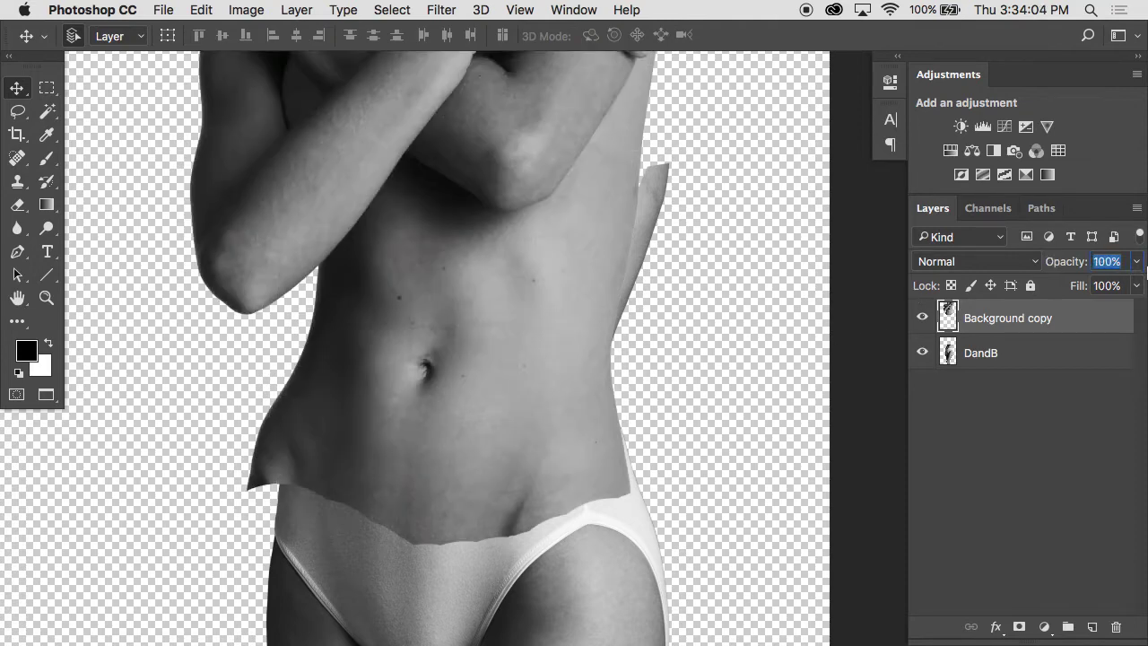
left_click_drag(539, 309, 398, 311)
left_click_drag(508, 367, 623, 263)
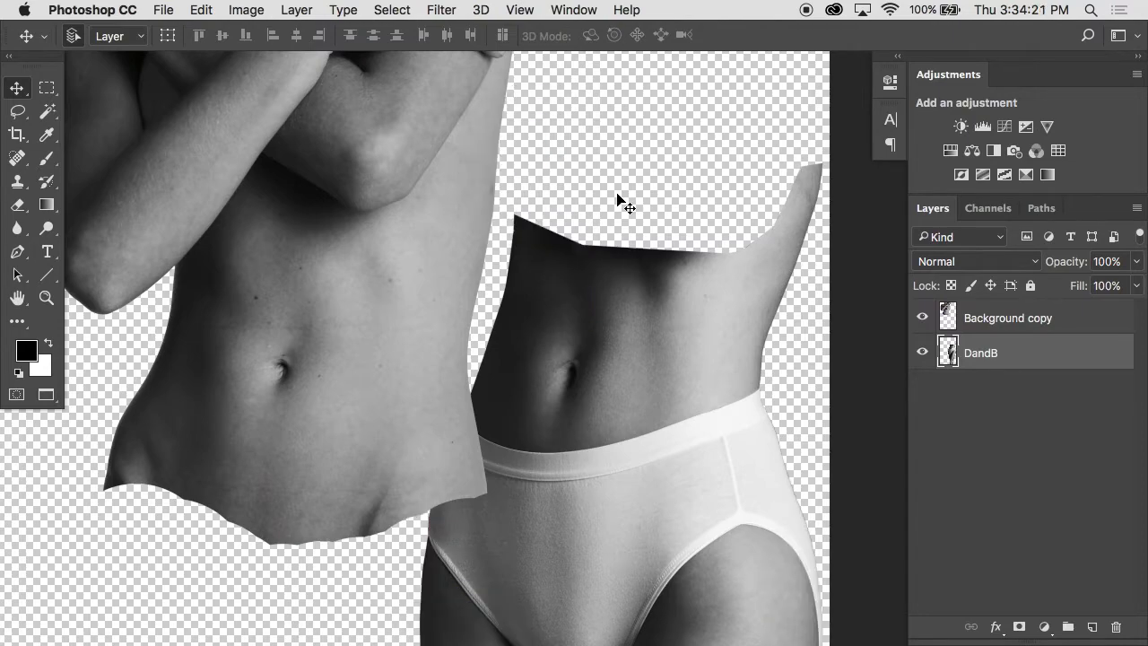
Set the Background copy layer to 62% opacity and move both layers until the torso overlaps the lower body at the waist
left_click(1014, 316)
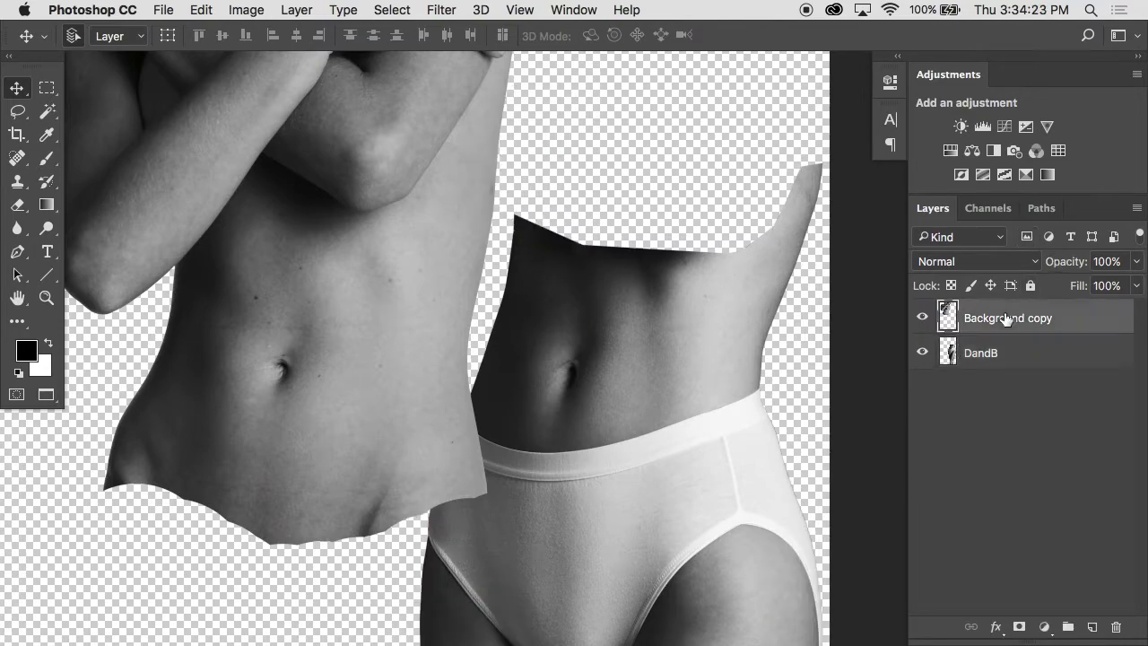
left_click_drag(1076, 260, 1045, 260)
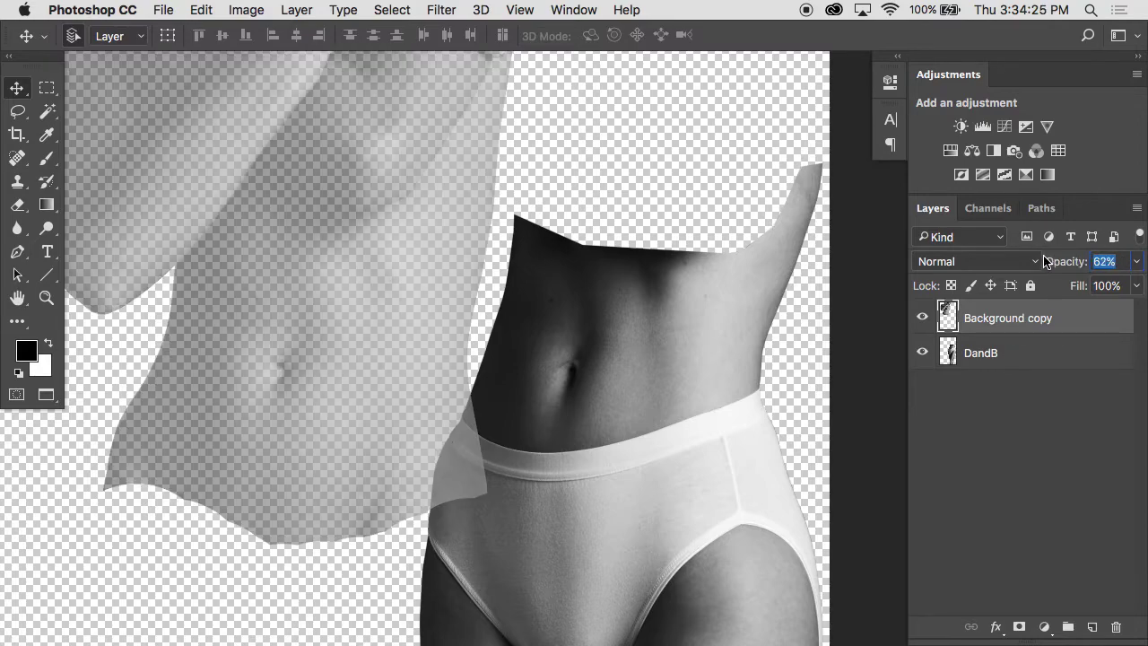
left_click_drag(364, 258, 474, 258)
left_click_drag(741, 285, 545, 295)
key("Left")
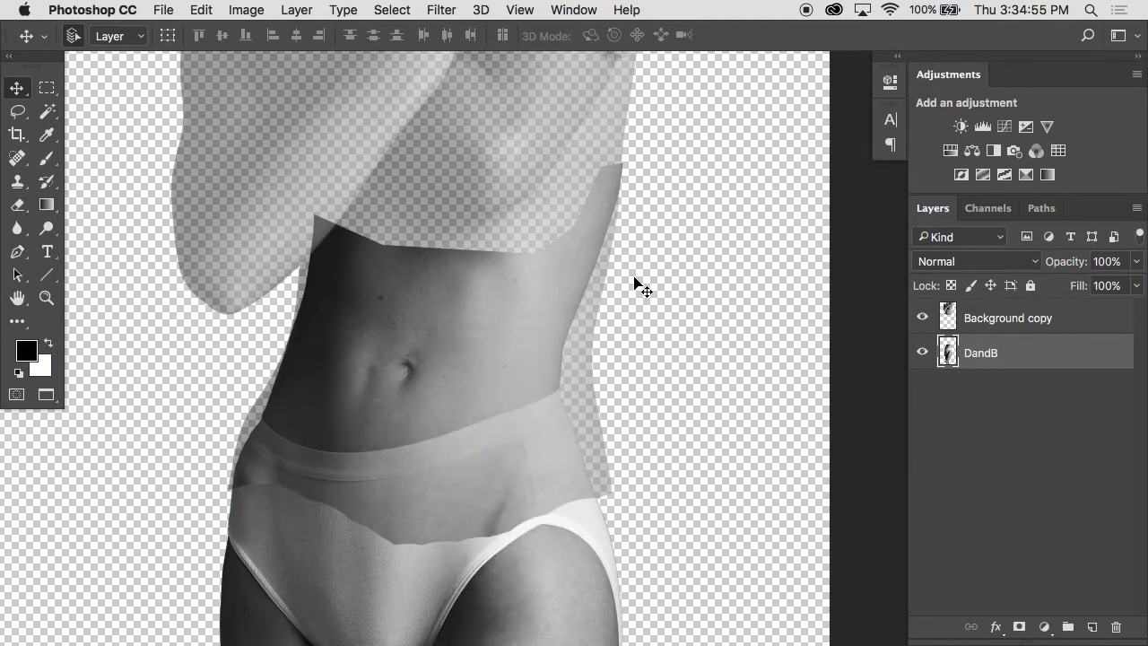
Restore the Background copy layer's opacity to 100% and add a layer mask to it
left_click(1014, 313)
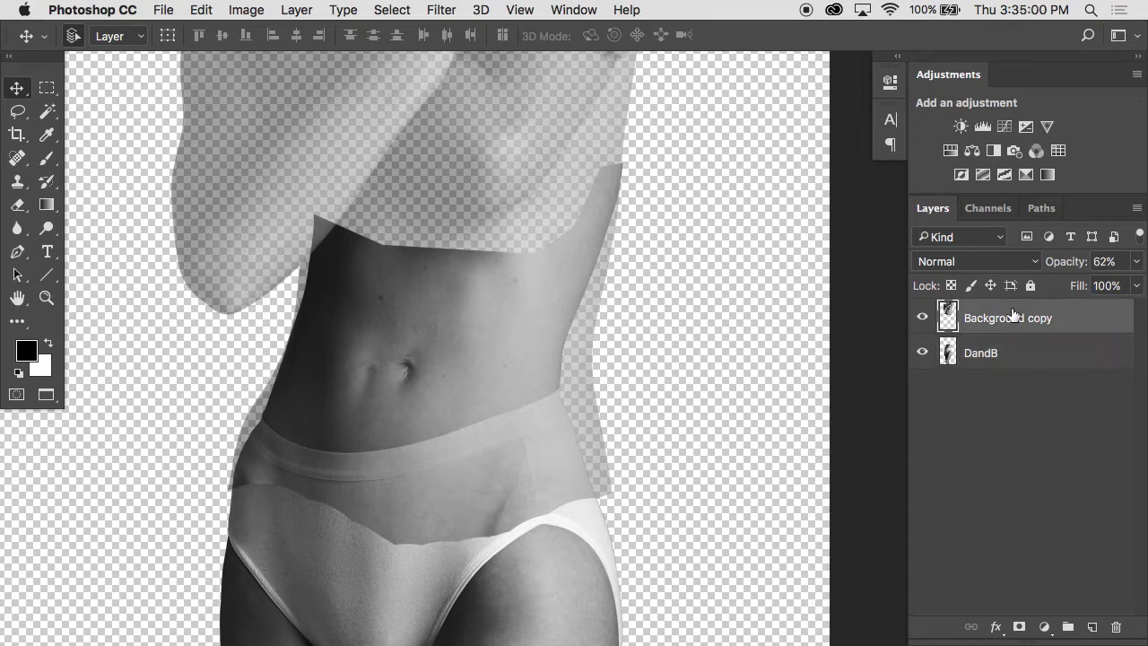
left_click_drag(1065, 274, 1081, 274)
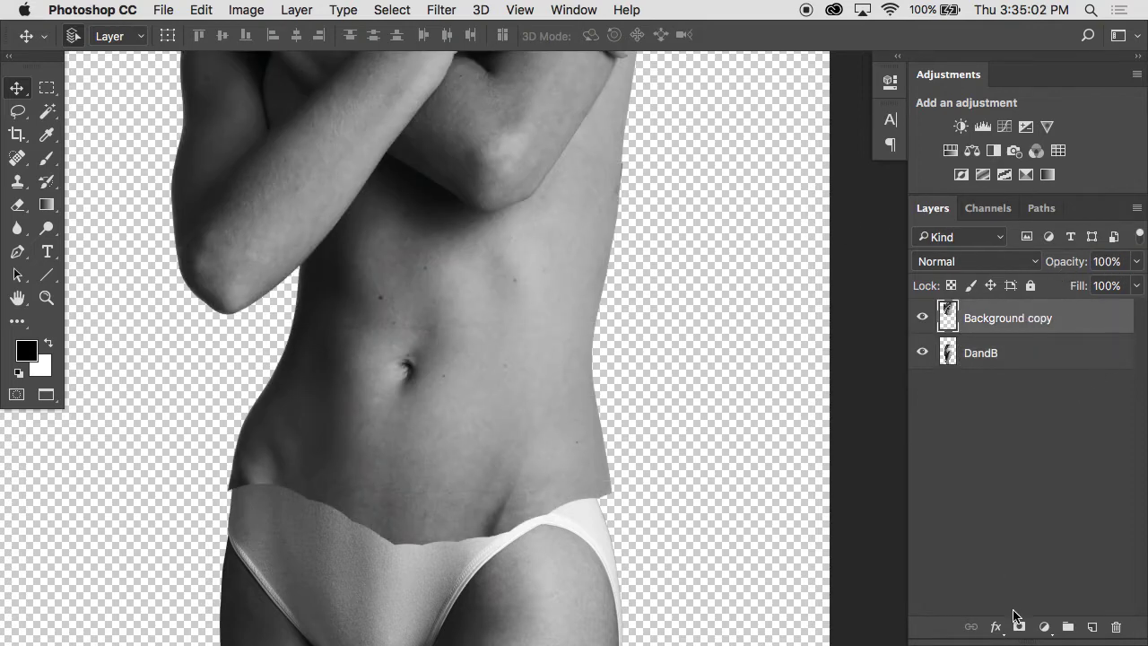
left_click(1020, 628)
Paint black with an 800 px brush on the Background copy mask across the hips, belly and side to reveal the lower-body photo
key("b")
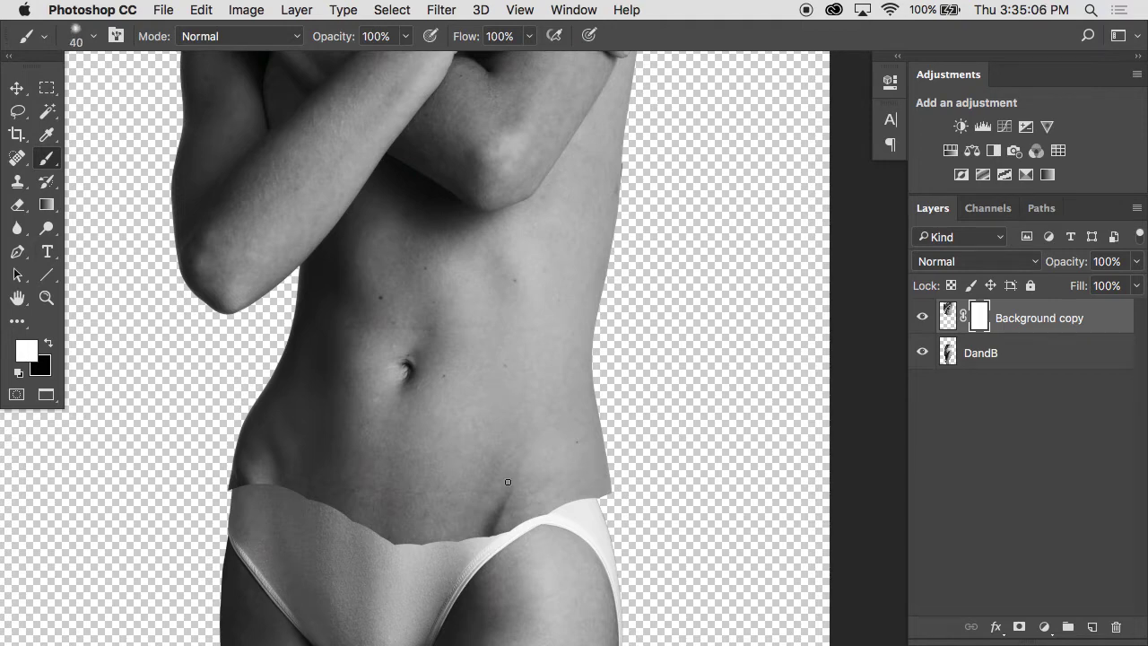
key("bracketright")
key("bracketright")
key("bracketright")
key("bracketright")
key("bracketright")
key("bracketright")
key("bracketright")
key("bracketright")
key("bracketright")
key("bracketright")
key("bracketright")
key("bracketright")
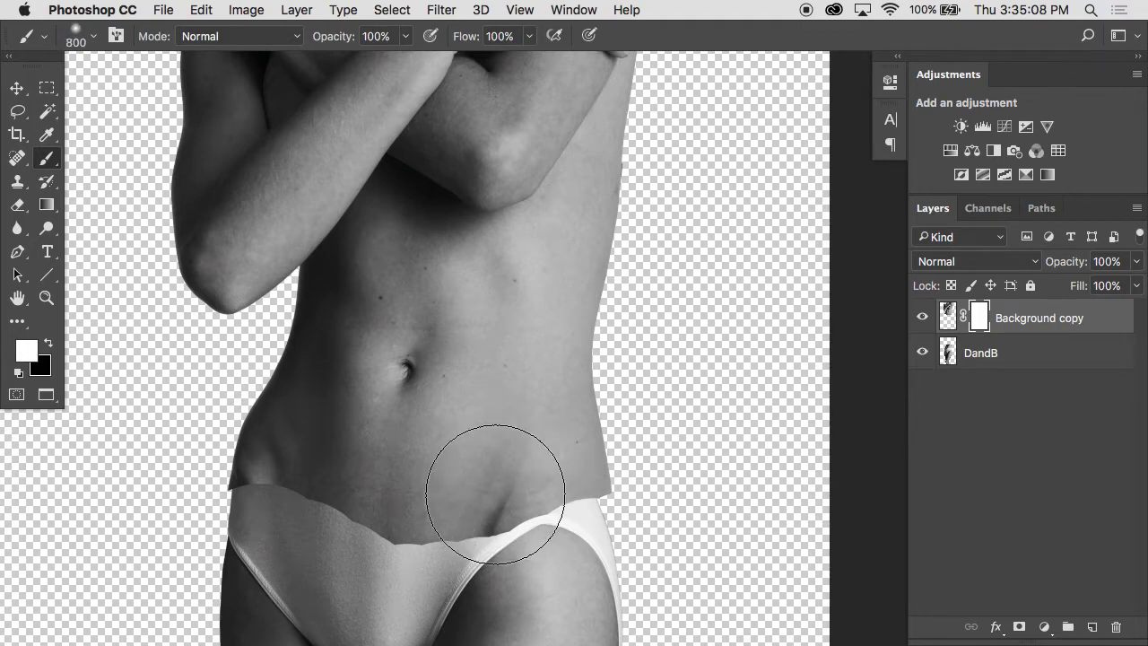
key("x")
mouse_move(487, 503)
left_mouse_down()
mouse_move(434, 535)
mouse_move(511, 517)
mouse_move(613, 458)
mouse_move(579, 447)
mouse_move(238, 485)
mouse_move(351, 509)
mouse_move(303, 492)
mouse_move(243, 443)
mouse_move(254, 429)
mouse_move(439, 515)
mouse_move(582, 446)
mouse_move(622, 354)
mouse_move(457, 431)
mouse_move(391, 436)
mouse_move(413, 480)
mouse_move(565, 398)
mouse_move(657, 277)
mouse_move(679, 224)
mouse_move(628, 300)
mouse_move(577, 333)
left_mouse_up()
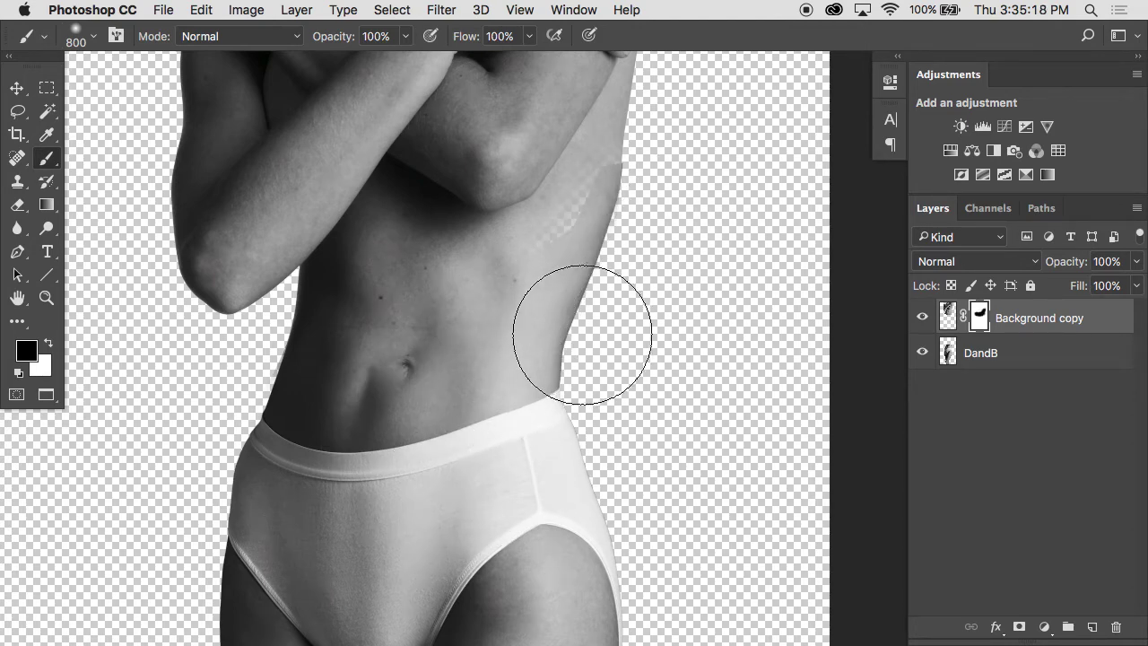
Paint white with a 175 px brush on the mask to bring back the torso's belly and its outer edge below the arm
key("x")
left_click_drag(700, 380, 721, 414)
key("bracketleft")
key("bracketleft")
key("bracketleft")
key("bracketleft")
key("bracketleft")
key("bracketleft")
key("bracketleft")
key("bracketleft")
key("x")
key("x")
left_click_drag(575, 273, 644, 188)
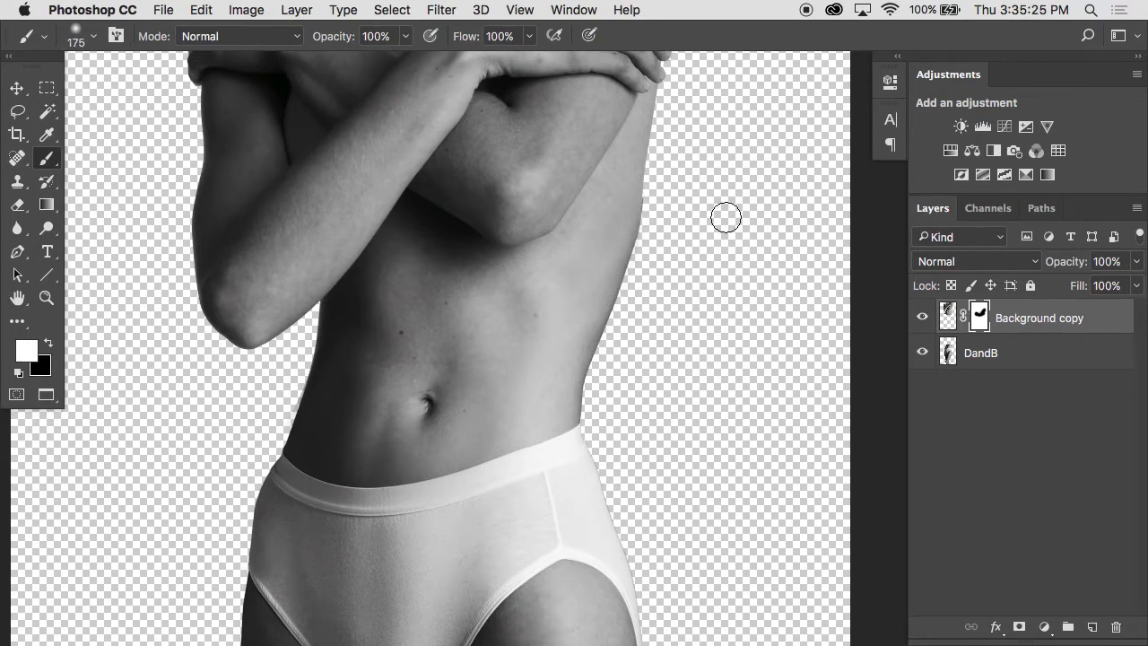
Paint black with a 700 px brush on the mask over the belly to reveal the lower-body photo's navel area
scroll(727, 218, "down", 5)
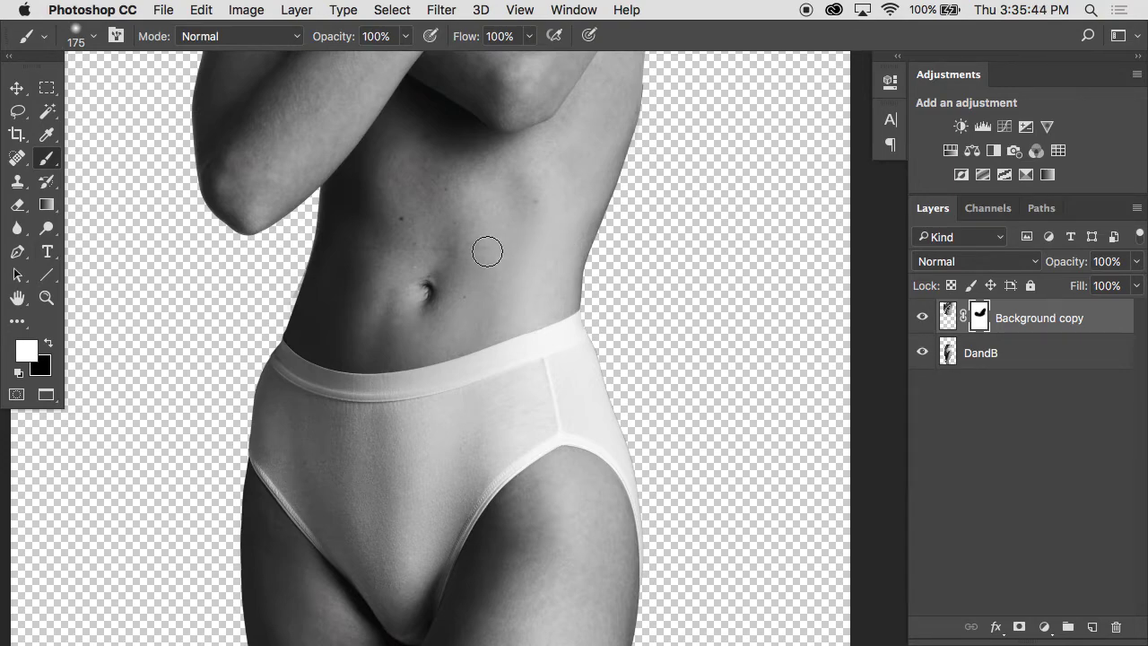
key("x")
key("bracketright")
key("bracketright")
key("bracketright")
key("bracketright")
key("bracketright")
key("bracketright")
key("bracketright")
mouse_move(431, 269)
left_mouse_down()
mouse_move(413, 323)
mouse_move(448, 282)
mouse_move(404, 359)
mouse_move(457, 287)
mouse_move(460, 305)
mouse_move(410, 404)
mouse_move(495, 350)
mouse_move(488, 287)
mouse_move(448, 302)
mouse_move(371, 385)
left_mouse_up()
Paint white on the mask over the upper belly to blend the torso back in above the navel
scroll(377, 400, "down", 1)
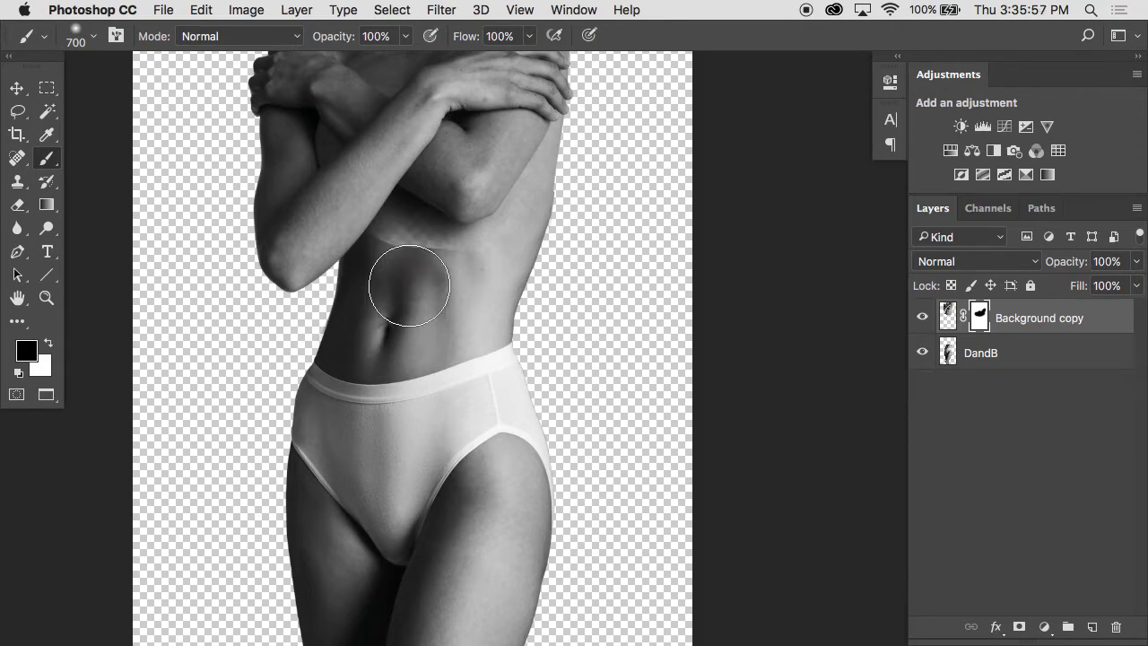
key("x")
mouse_move(409, 285)
left_mouse_down()
mouse_move(428, 222)
mouse_move(374, 220)
mouse_move(406, 231)
mouse_move(477, 215)
mouse_move(401, 251)
mouse_move(471, 264)
mouse_move(472, 285)
mouse_move(547, 298)
mouse_move(467, 300)
left_mouse_up()
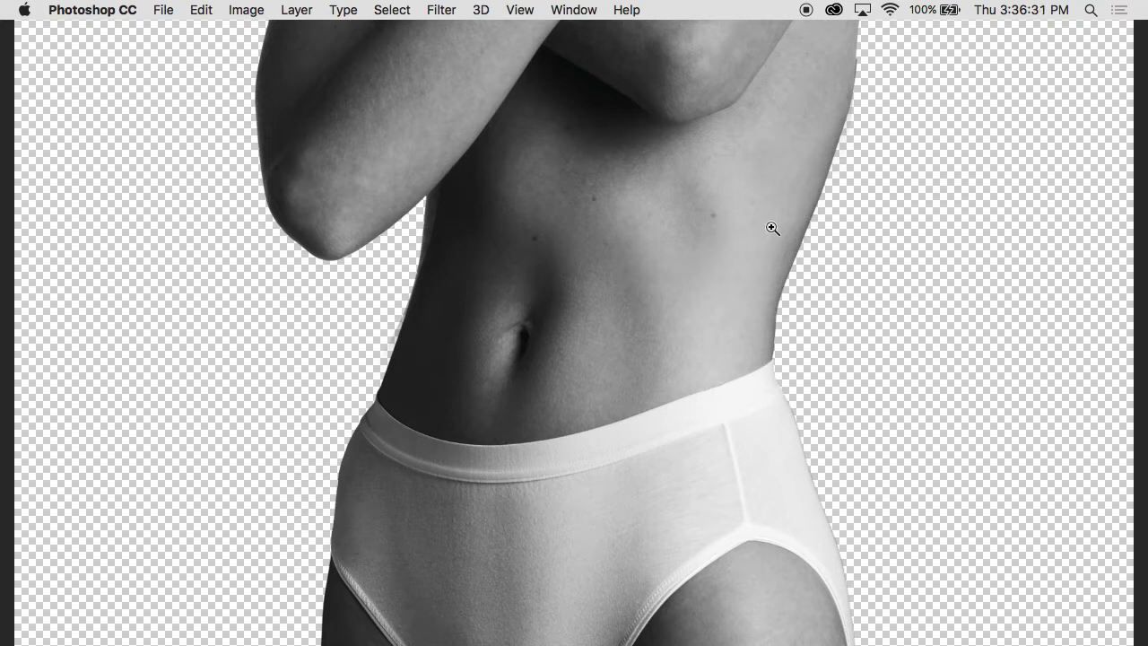
Add a new empty layer above Background copy and make black the foreground colour
scroll(711, 229, "up", 5)
key("Tab")
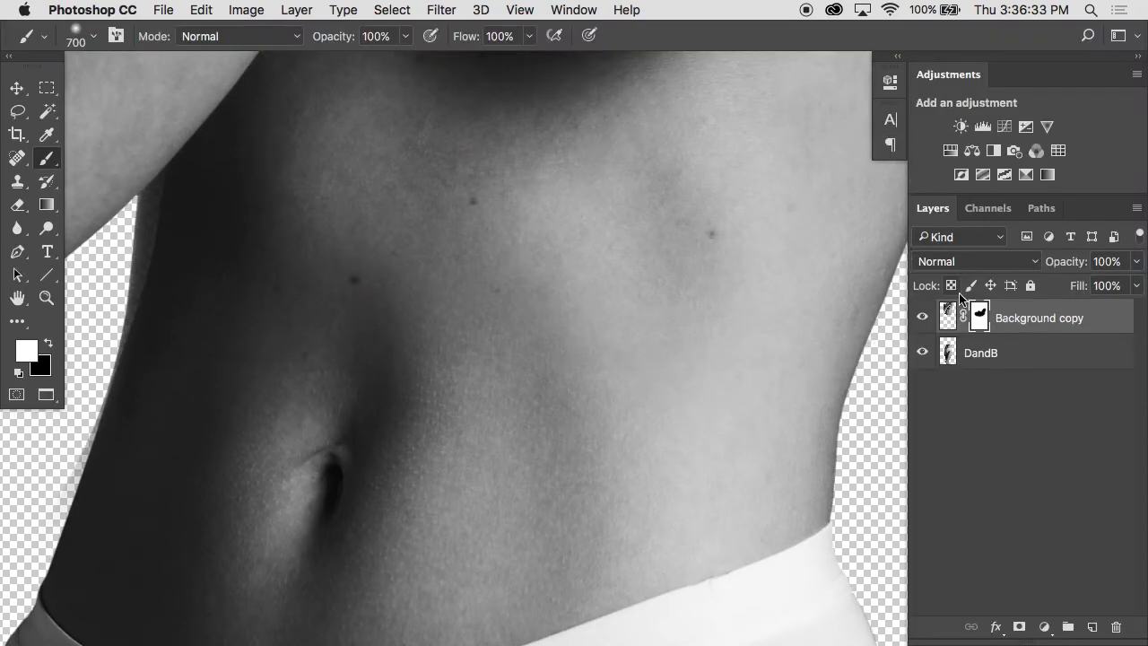
left_click(1093, 628)
key("x")
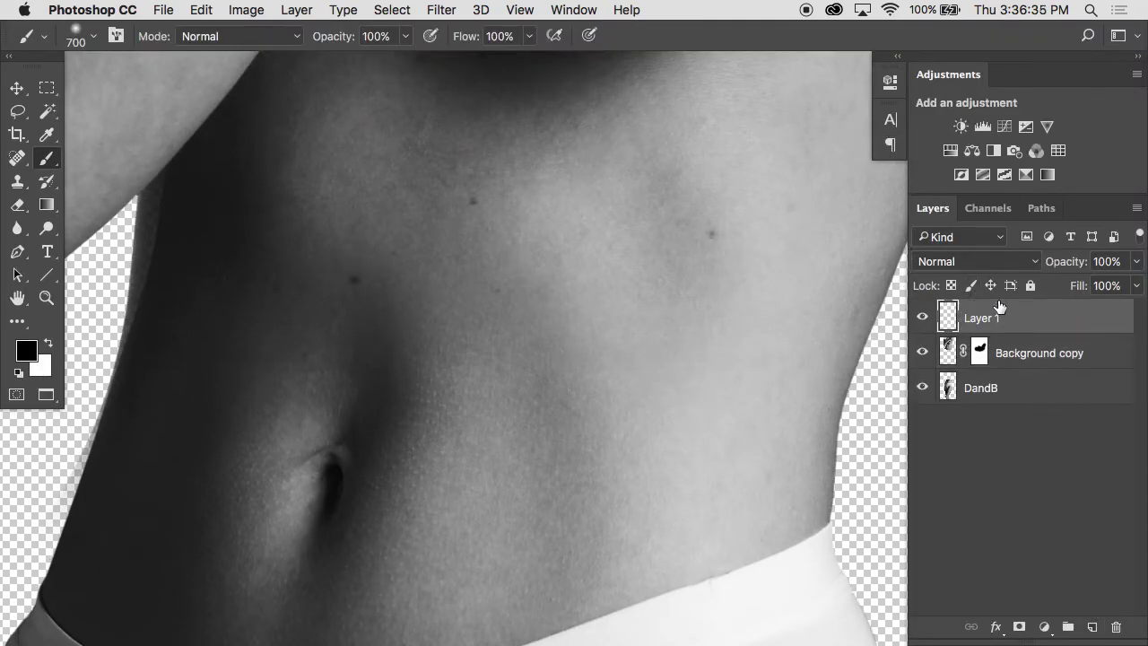
Set Layer 1's blend mode to Soft Light and reduce the brush to 175 px at 10% opacity
left_click(984, 259)
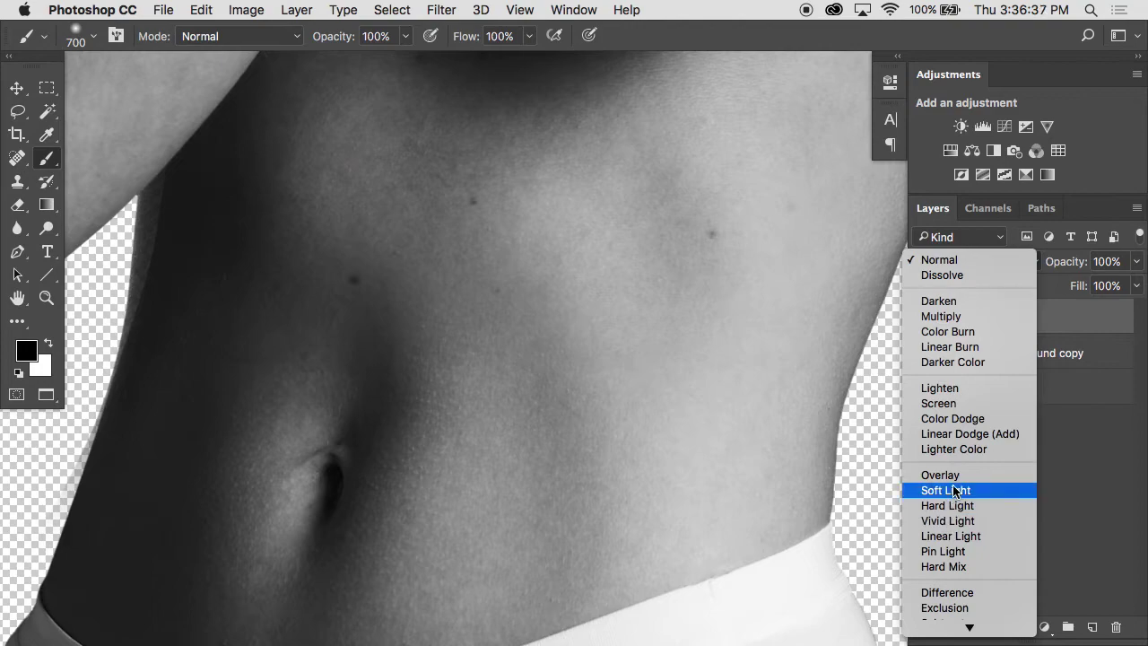
left_click(954, 489)
key("bracketleft")
key("bracketleft")
key("bracketleft")
key("bracketleft")
key("bracketleft")
key("bracketleft")
key("bracketleft")
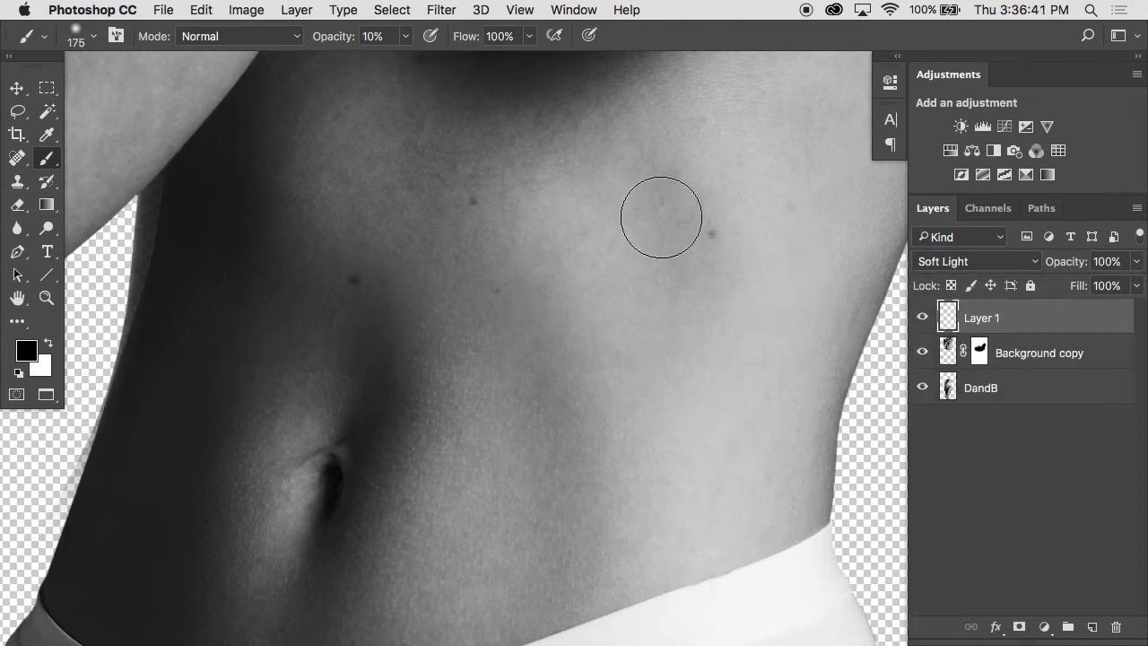
Dodge and burn the upper belly on Layer 1, painting white over dark patches and black over bright ones to even the join
key("x")
mouse_move(664, 212)
left_mouse_down()
mouse_move(685, 282)
mouse_move(670, 187)
left_mouse_up()
key("x")
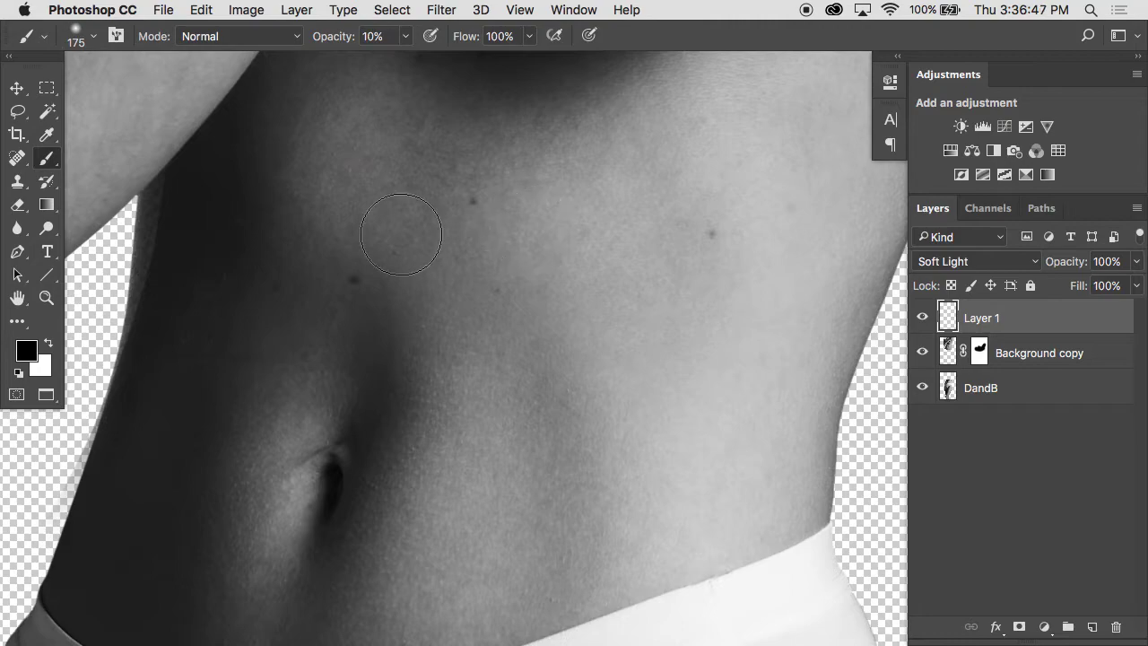
key("x")
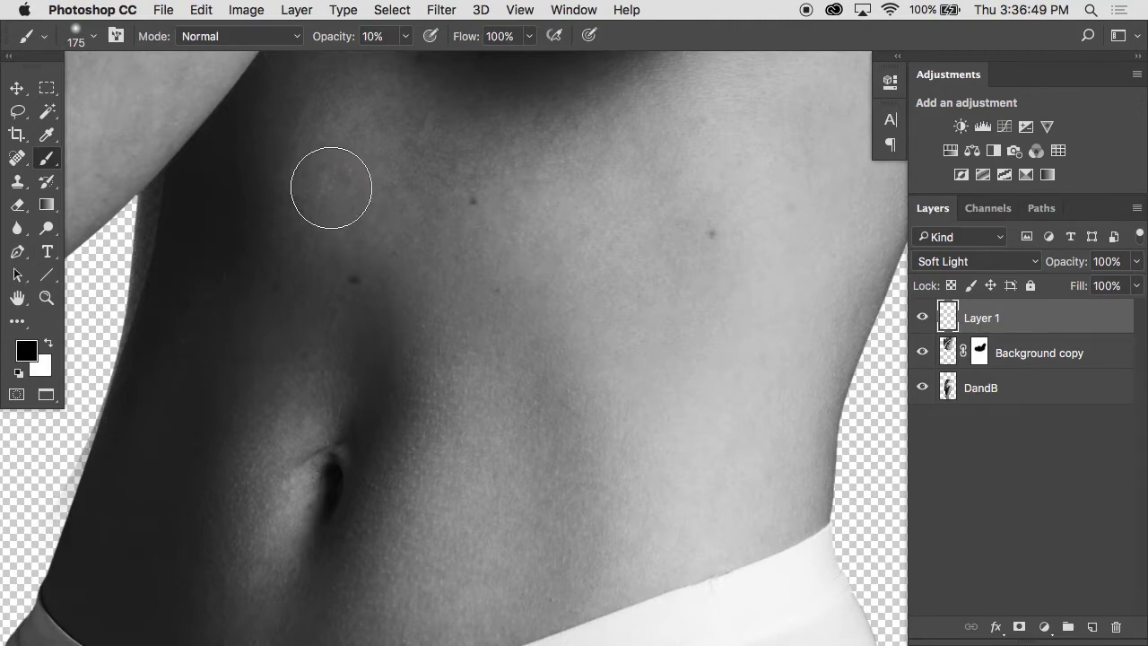
left_click_drag(376, 236, 342, 224)
left_click(341, 224, "alt")
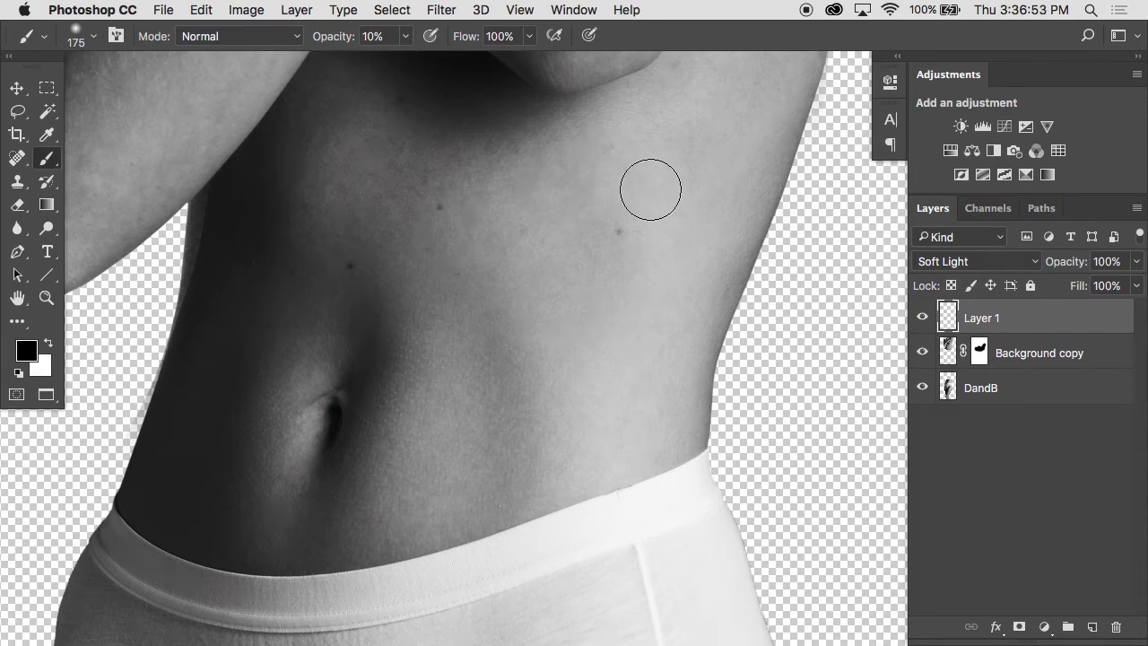
left_click(578, 348, "alt")
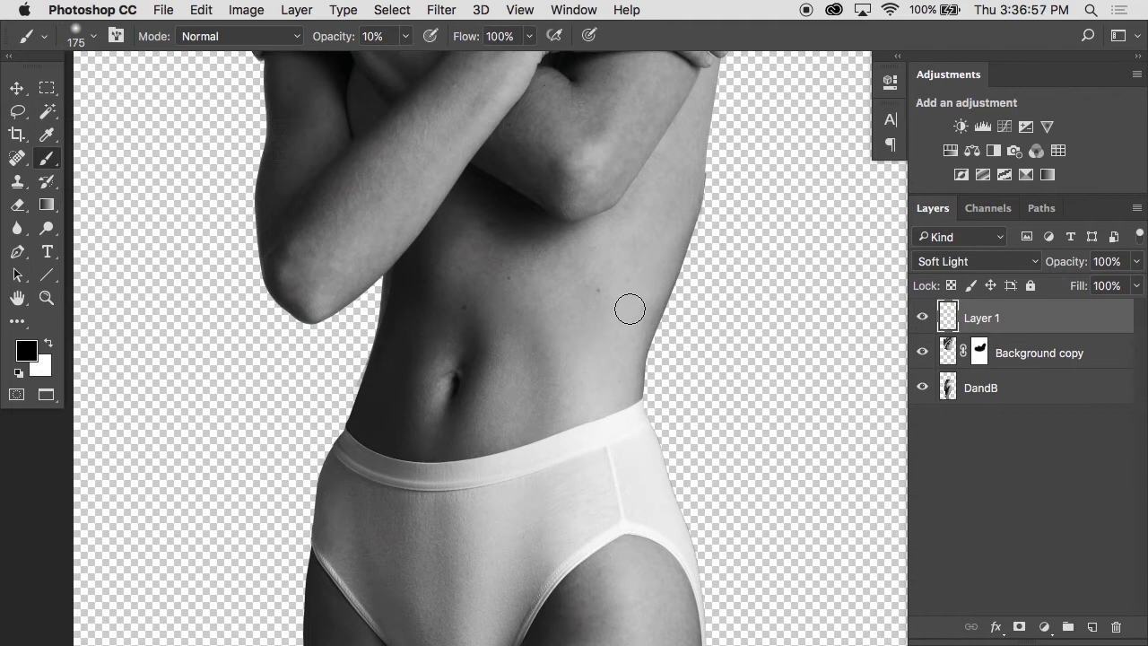
key("x")
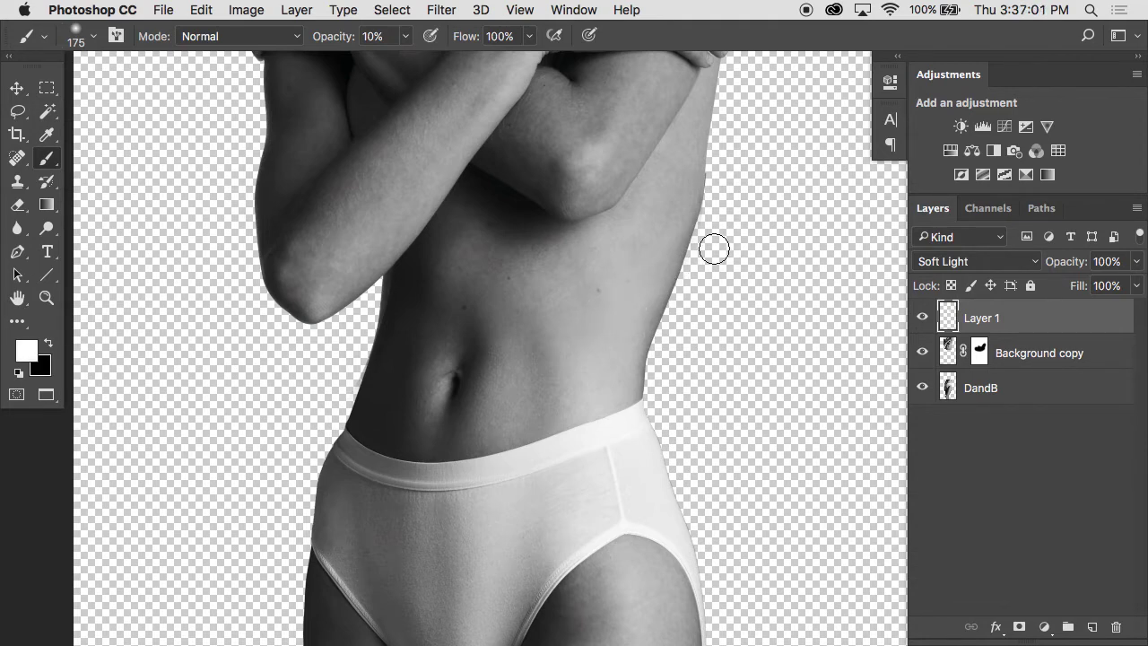
key("super+minus")
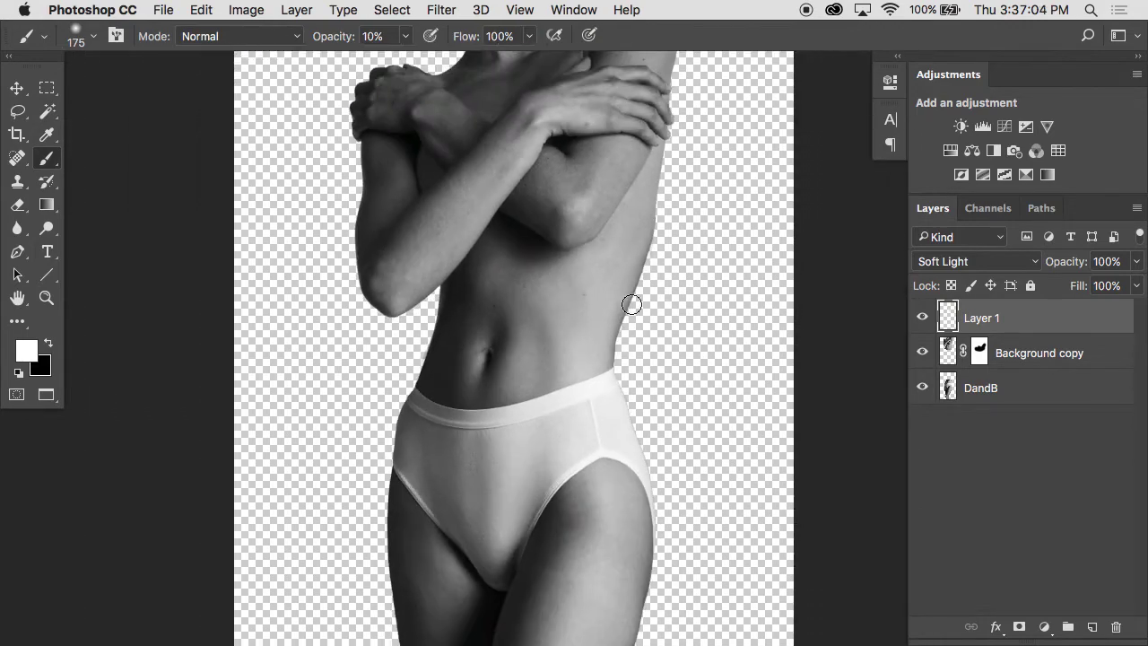
Isolate the DandB layer and restore the others, and compare the image with Layer 1 hidden and shown
left_click(923, 386, "alt")
left_click(922, 384, "alt")
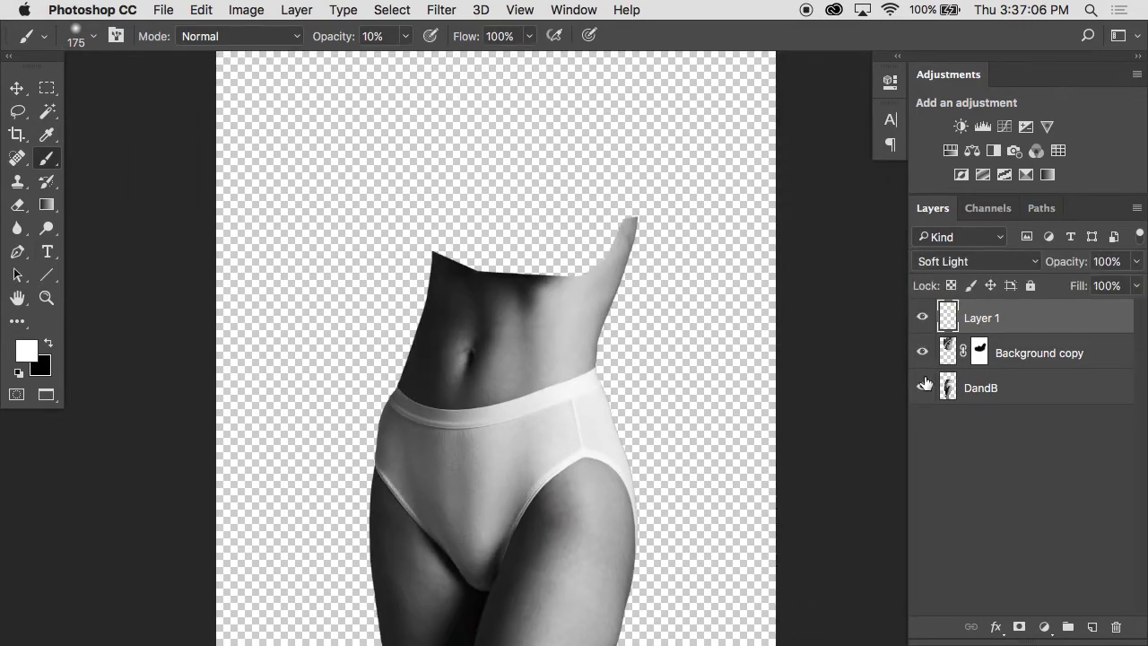
left_click(923, 318)
left_click(923, 319)
left_click(923, 319)
left_click(924, 319)
Paint white on Background copy's mask with a 70 px brush at 10% opacity over the stray torso edge below the armpit
scroll(628, 215, "up", 5)
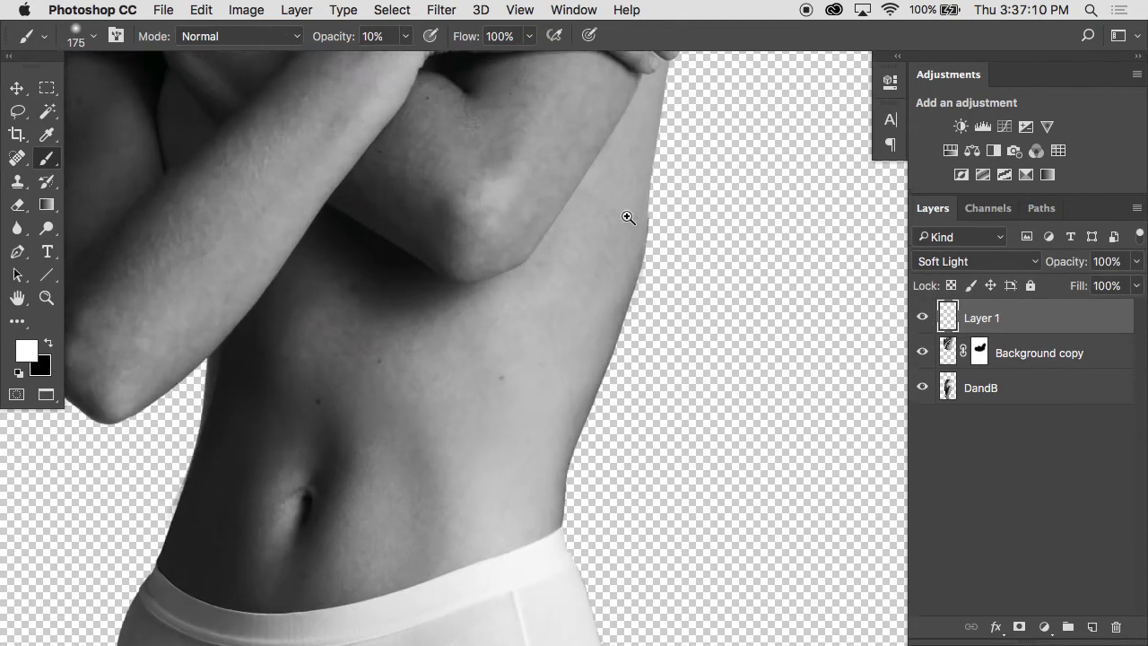
scroll(626, 215, "right", 3)
scroll(626, 215, "down", 2)
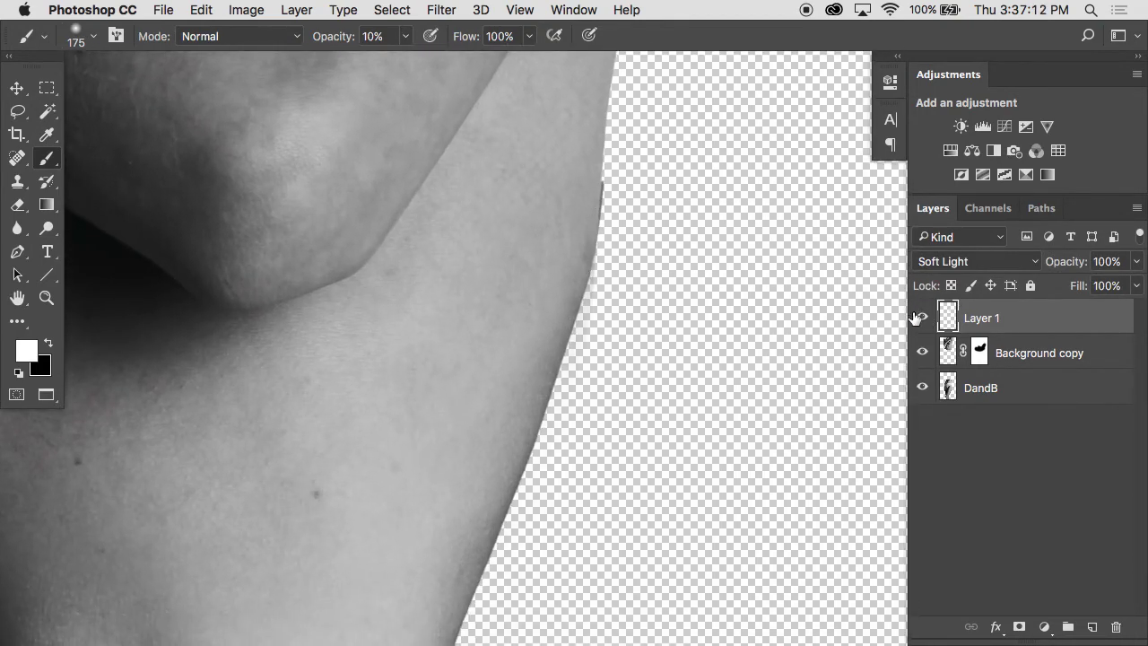
left_click(945, 388)
left_click(971, 352)
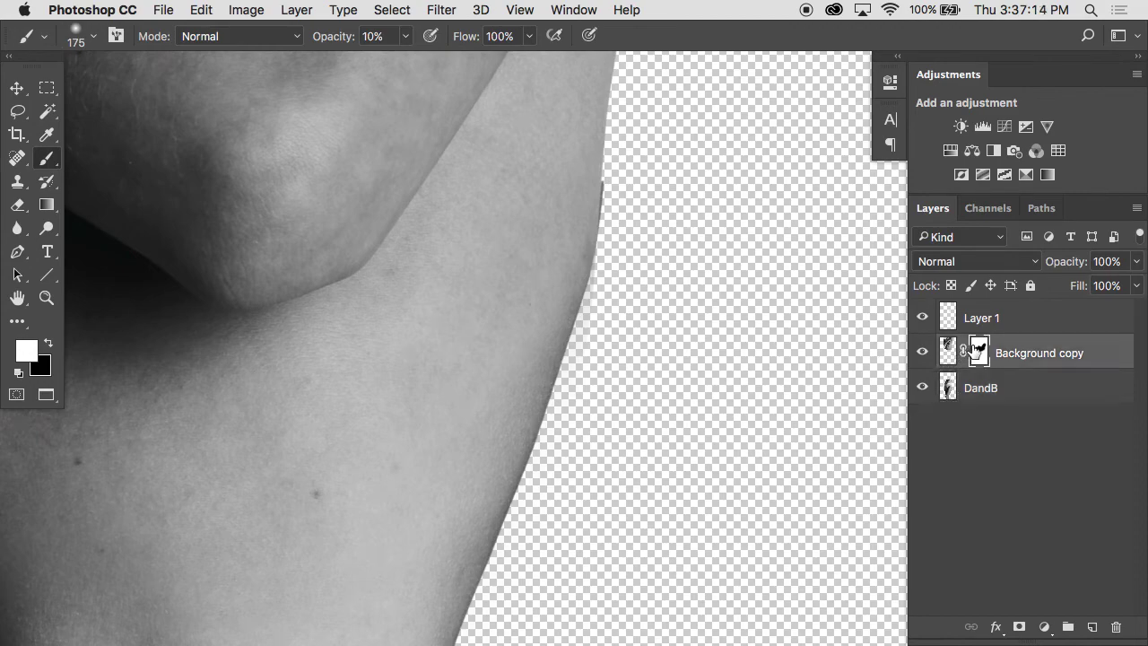
key("bracketleft")
key("bracketleft")
key("bracketleft")
key("bracketleft")
key("bracketleft")
key("bracketleft")
left_click_drag(611, 187, 604, 192)
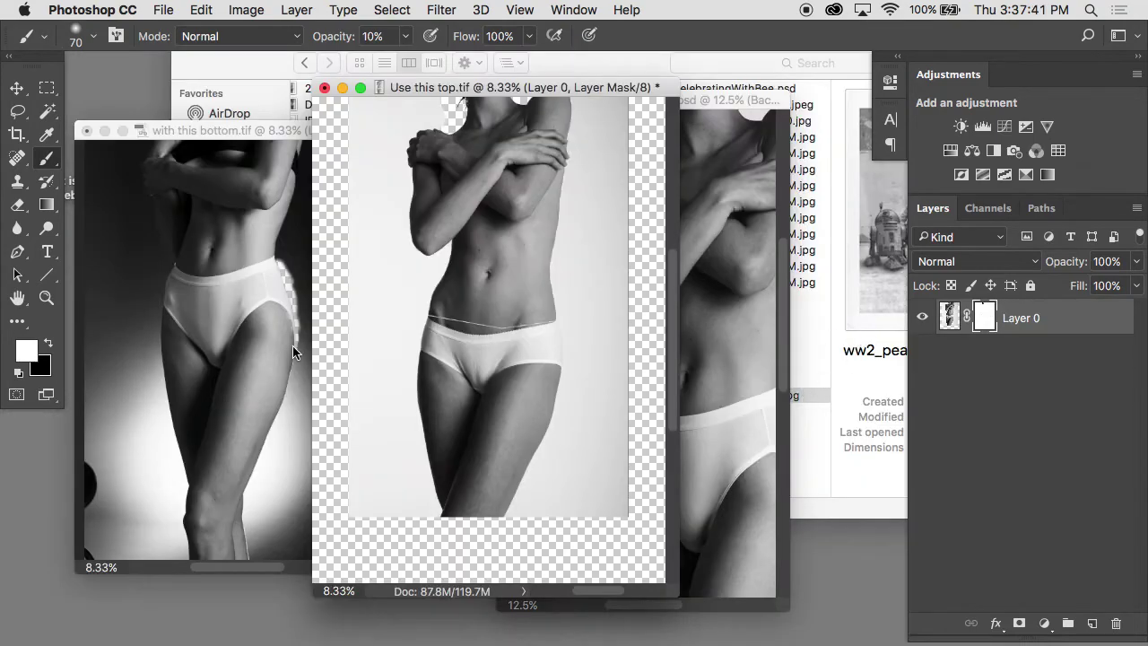
Inspect the layer mask in "with this bottom.tif" on its own and return to "2 elements layered.psd" in full-screen view
key("ctrl+Tab")
left_click(981, 315, "alt")
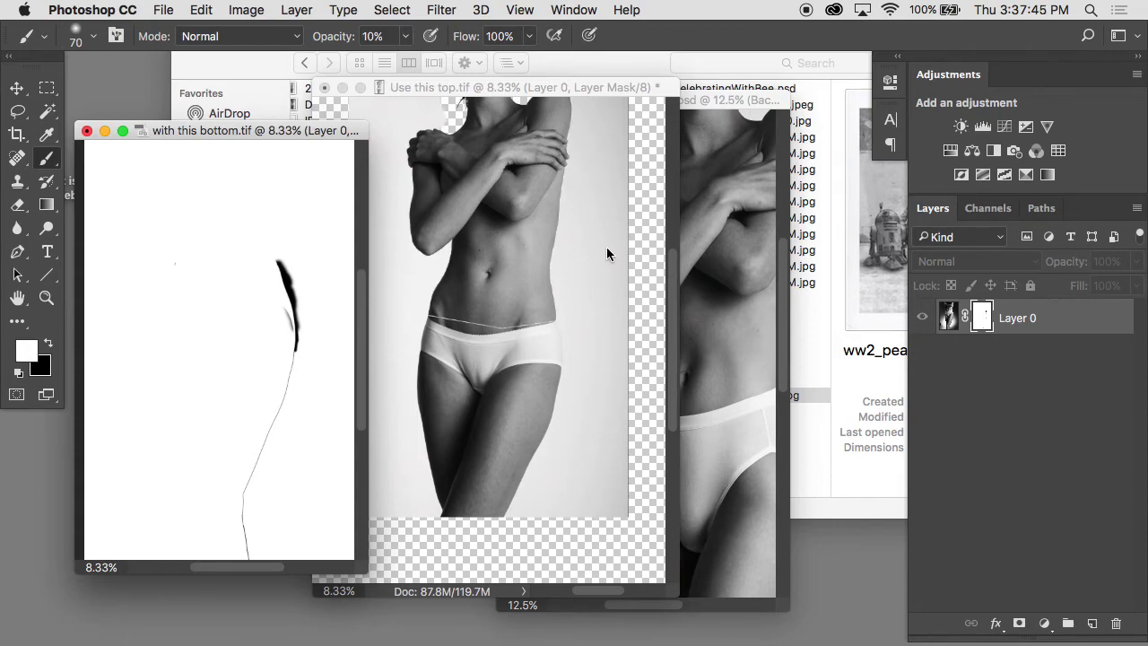
left_click(687, 228)
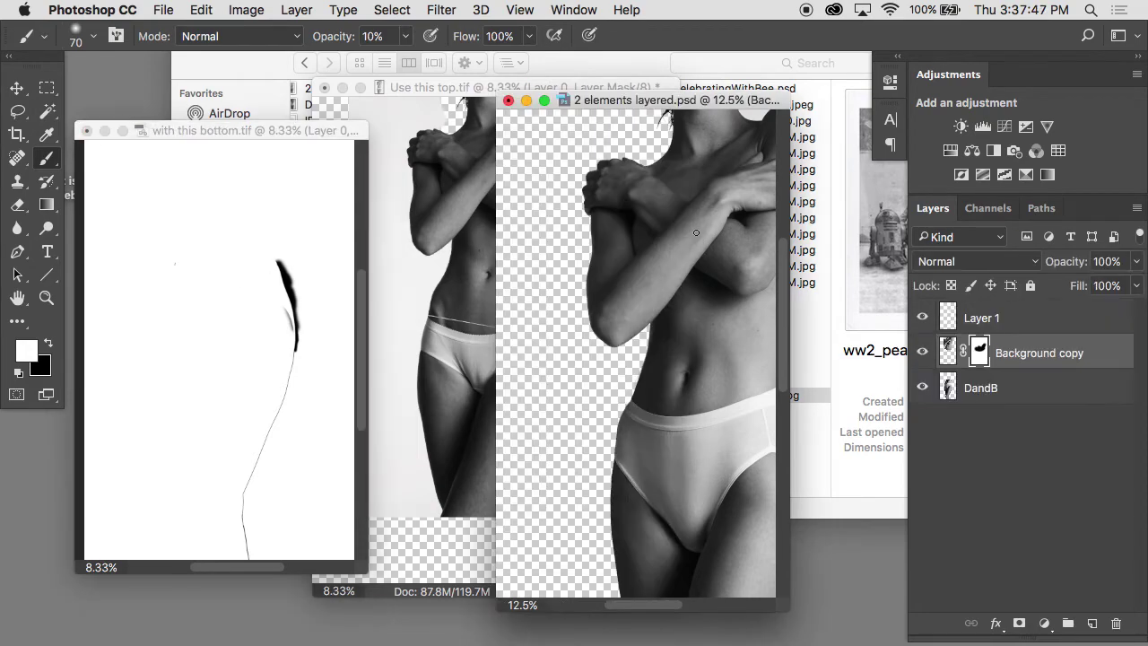
key("f")
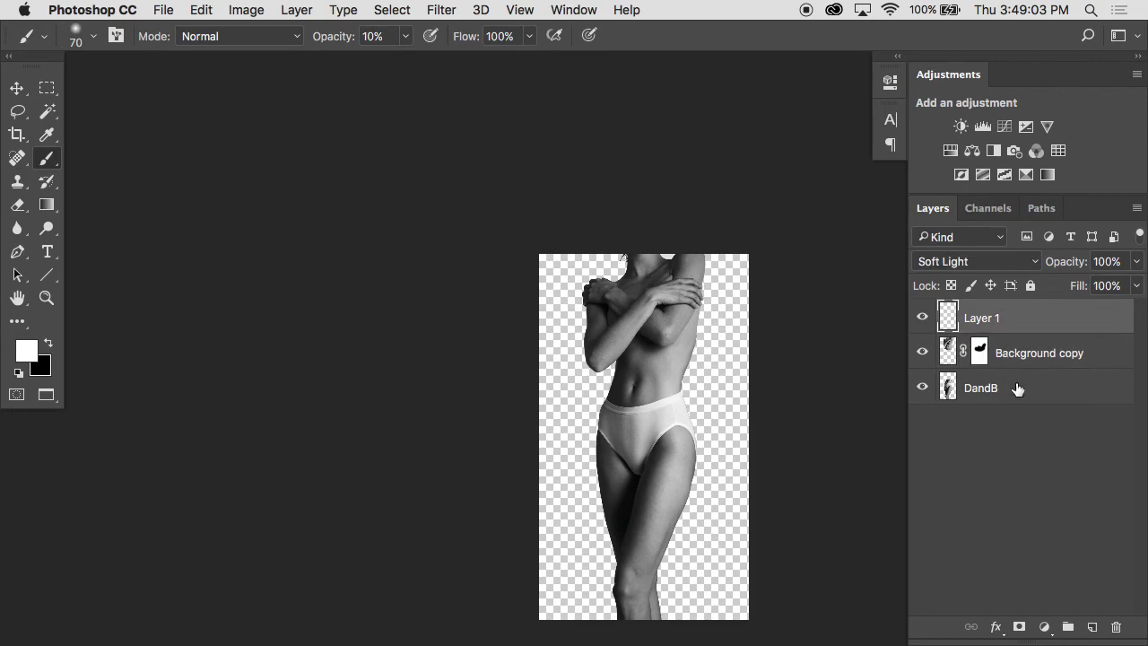
Add a new layer beneath DandB and fill it with white at 100% opacity as the background
left_click(1093, 630)
left_click_drag(1020, 327, 1012, 437)
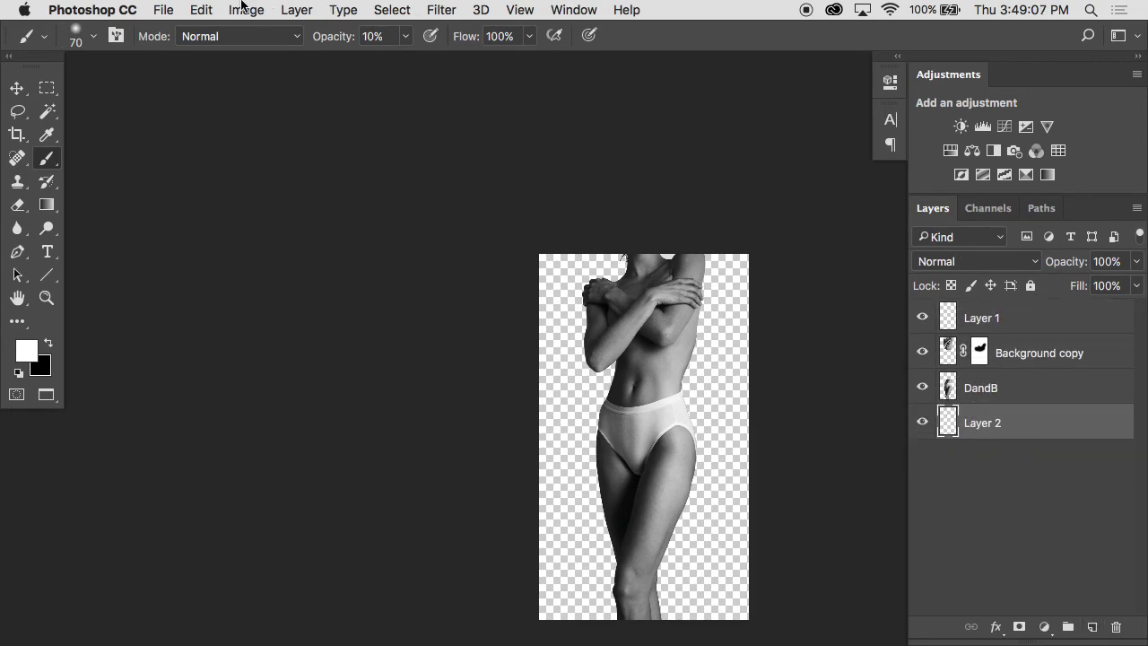
left_click(201, 10)
left_click(244, 295)
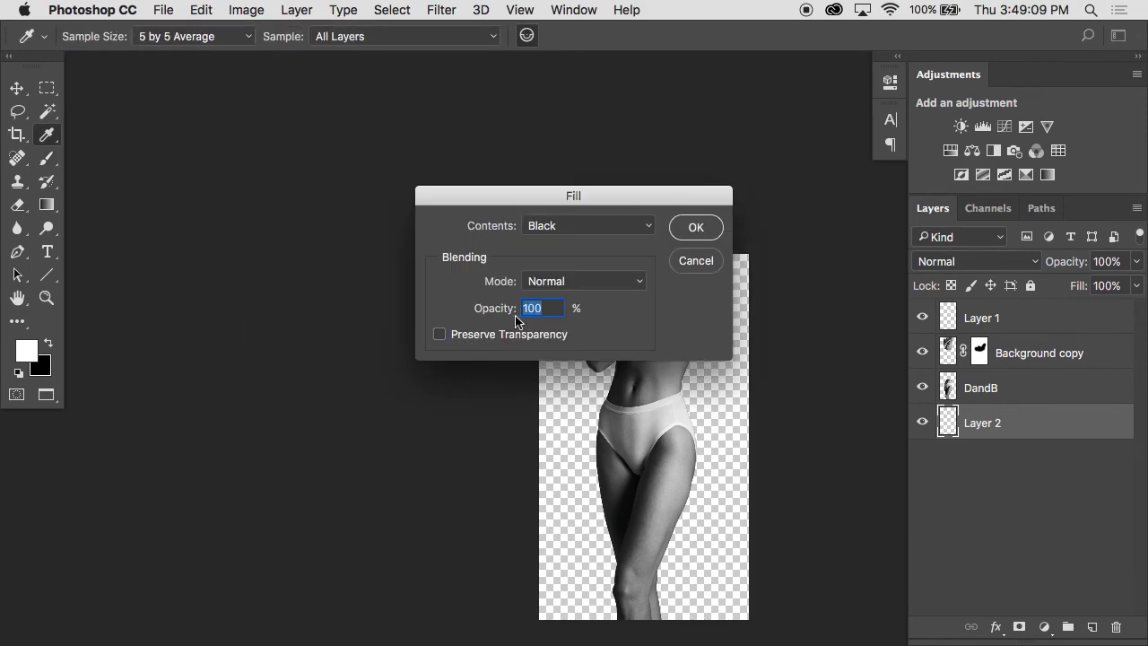
left_click(641, 226)
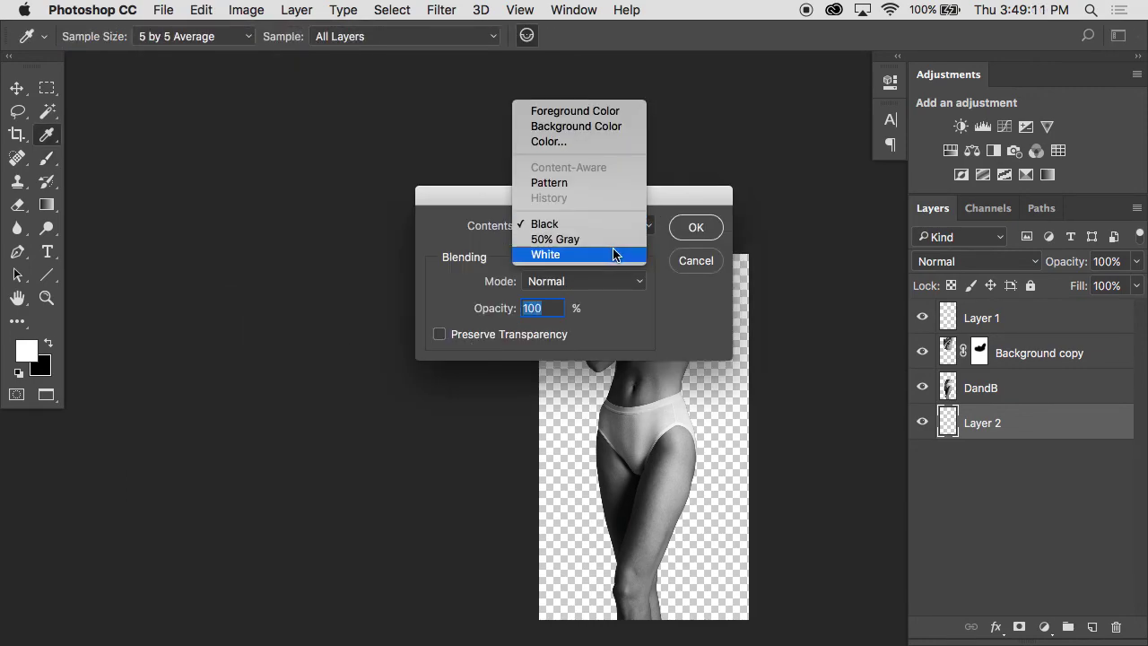
left_click(616, 254)
left_click(693, 231)
key("b")
left_click_drag(669, 328, 561, 229)
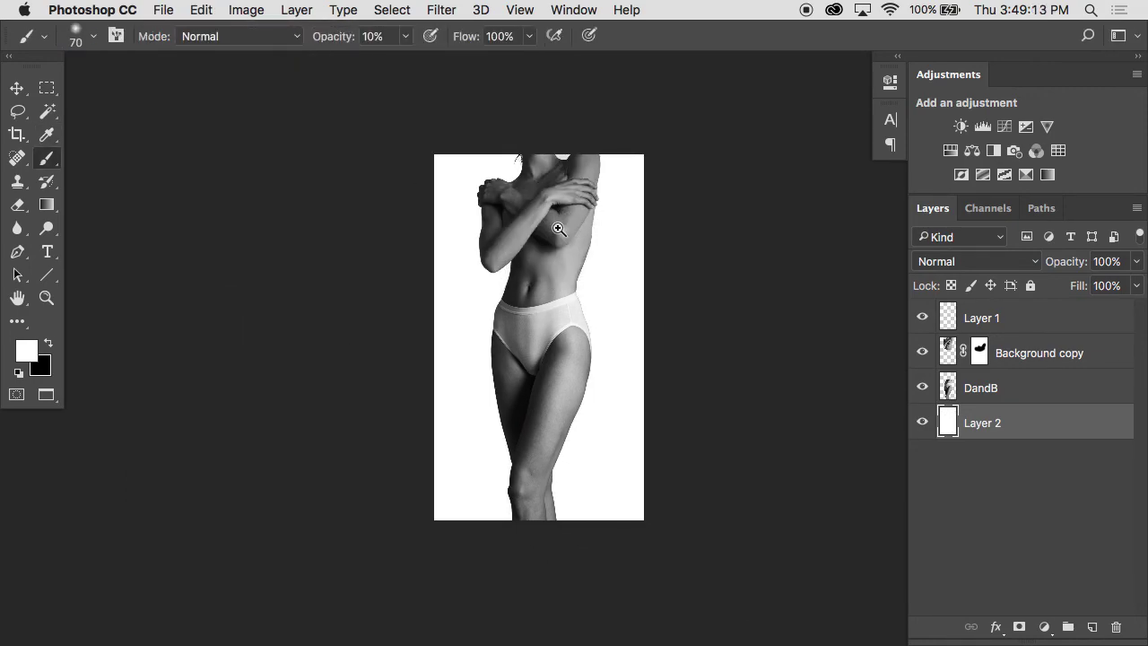
left_click(559, 230, "super")
left_click_drag(619, 289, 598, 284)
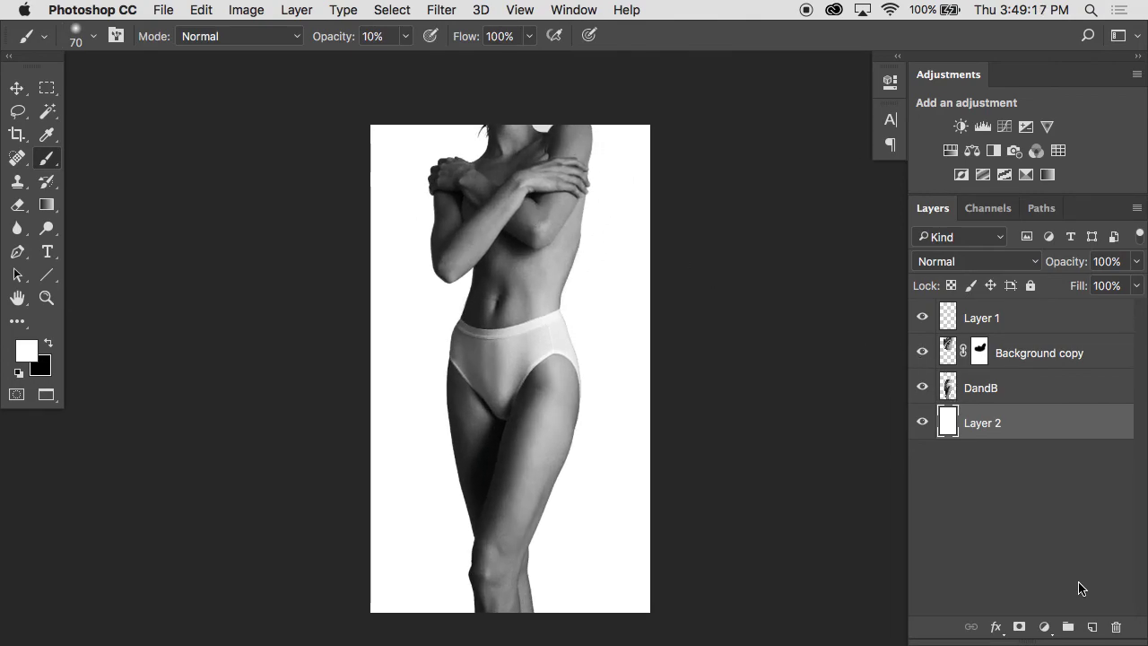
Add an empty layer above the white one and paint a soft black vignette around the canvas edges, 2800 px brush, 10% opacity
left_click(1095, 626)
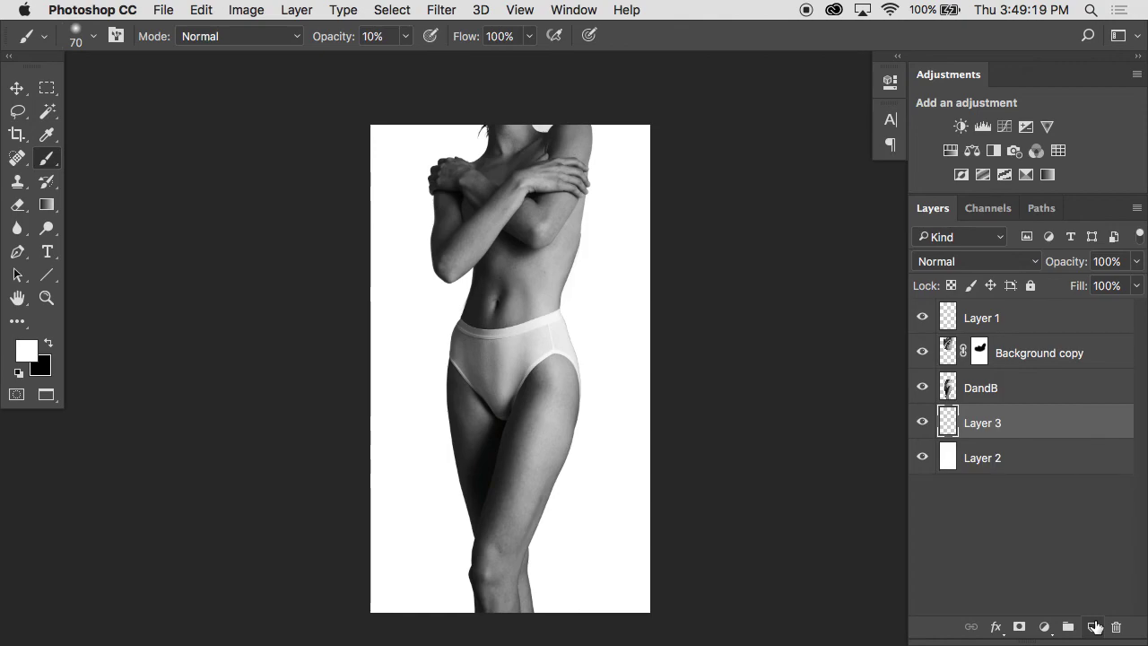
key("bracketright")
key("bracketright")
key("bracketright")
key("bracketright")
key("bracketright")
key("bracketright")
key("bracketright")
key("bracketright")
key("bracketright")
key("bracketright")
key("bracketright")
key("bracketright")
key("bracketright")
key("bracketright")
key("bracketright")
key("bracketright")
key("bracketright")
key("bracketright")
key("bracketright")
key("bracketright")
key("bracketright")
key("bracketright")
key("bracketright")
key("bracketright")
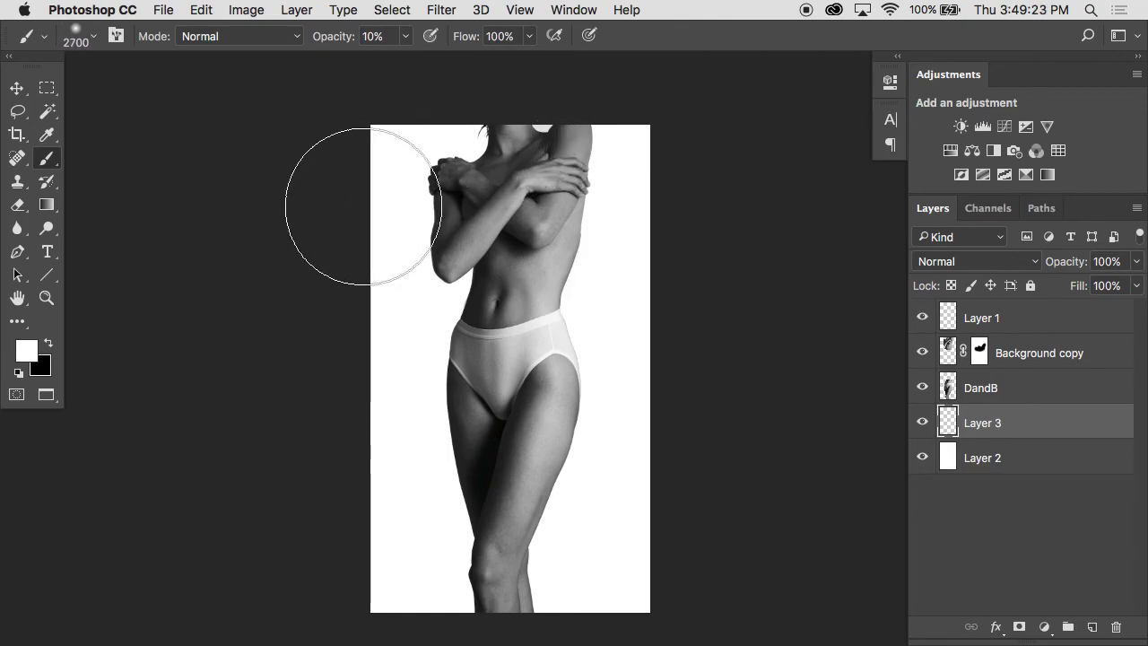
key("bracketright")
key("x")
mouse_move(682, 151)
left_mouse_down()
mouse_move(319, 168)
mouse_move(301, 207)
mouse_move(454, 114)
mouse_move(674, 170)
mouse_move(668, 576)
mouse_move(709, 459)
mouse_move(613, 77)
mouse_move(503, 78)
mouse_move(364, 197)
mouse_move(319, 288)
mouse_move(357, 161)
mouse_move(344, 600)
mouse_move(325, 439)
mouse_move(348, 244)
mouse_move(388, 128)
mouse_move(601, 120)
mouse_move(678, 158)
mouse_move(690, 480)
mouse_move(712, 580)
mouse_move(343, 571)
left_mouse_up()
mouse_move(504, 639)
mouse_move(504, 641)
left_mouse_down()
mouse_move(694, 454)
mouse_move(374, 551)
mouse_move(256, 118)
mouse_move(310, 131)
left_mouse_up()
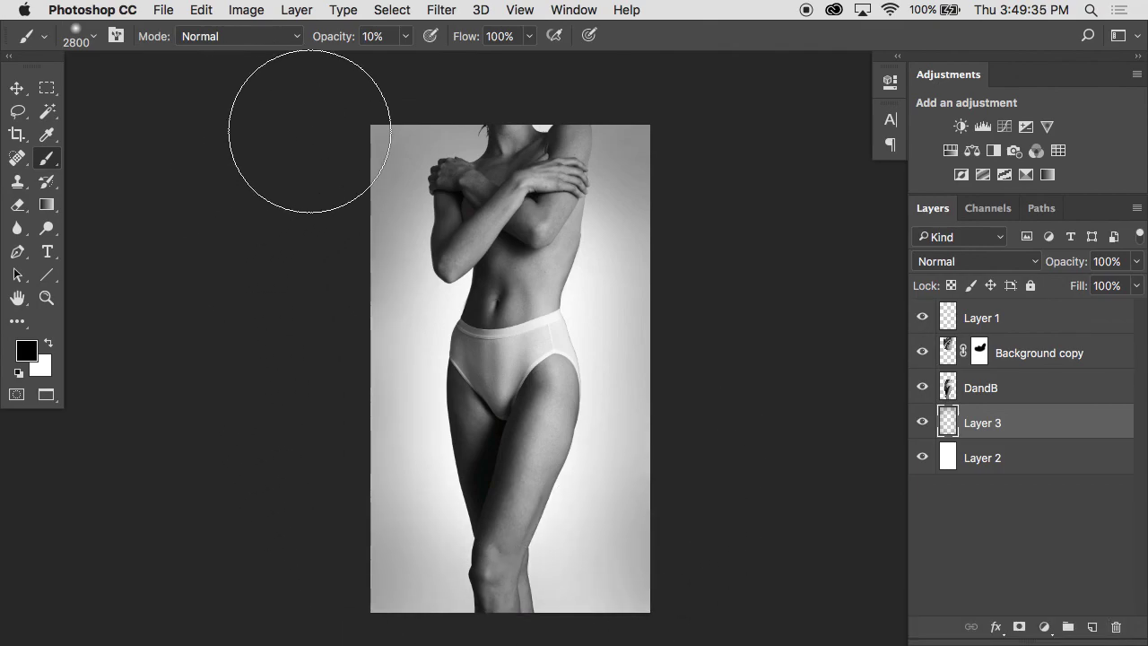
left_click(672, 259, "alt+super")
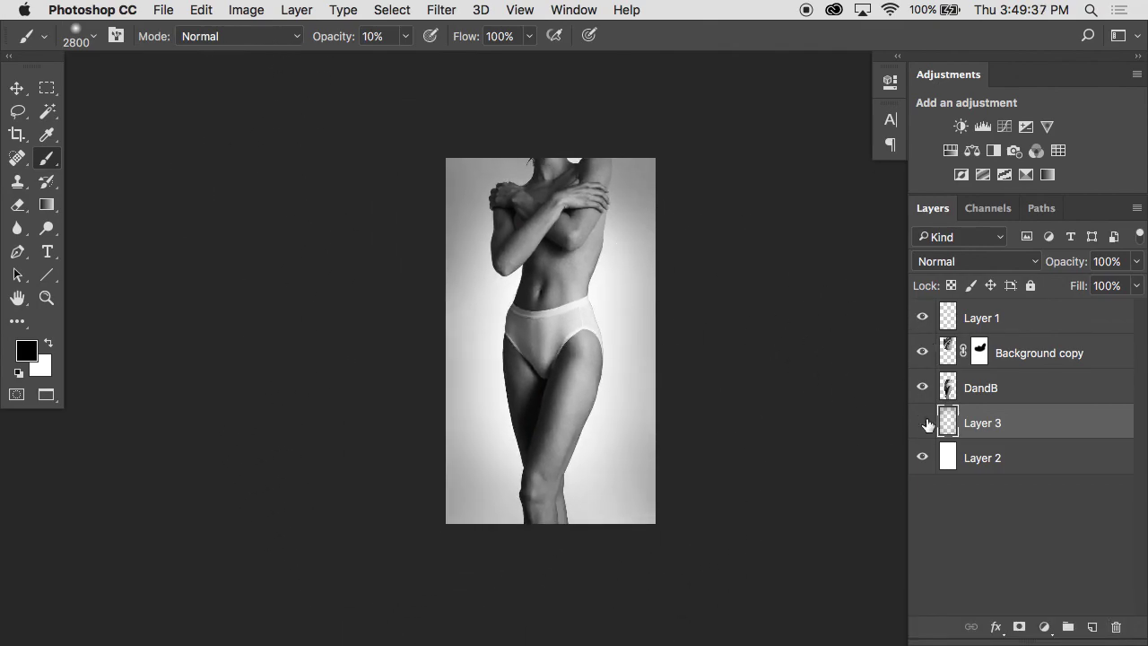